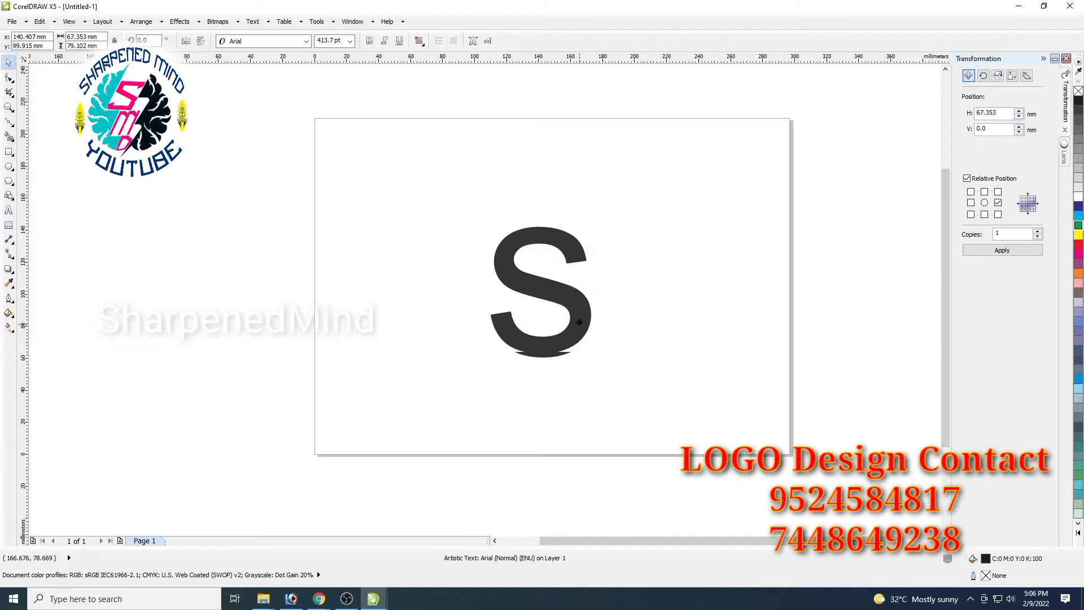
# Fill the letter S with yellow
pyautogui.click(658, 334)
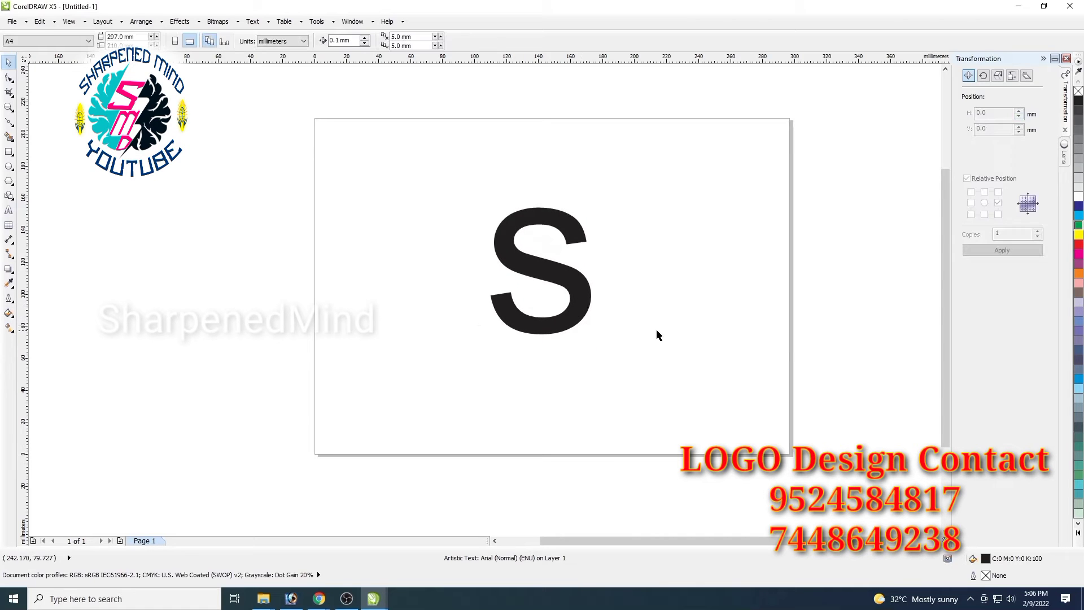
pyautogui.click(572, 326)
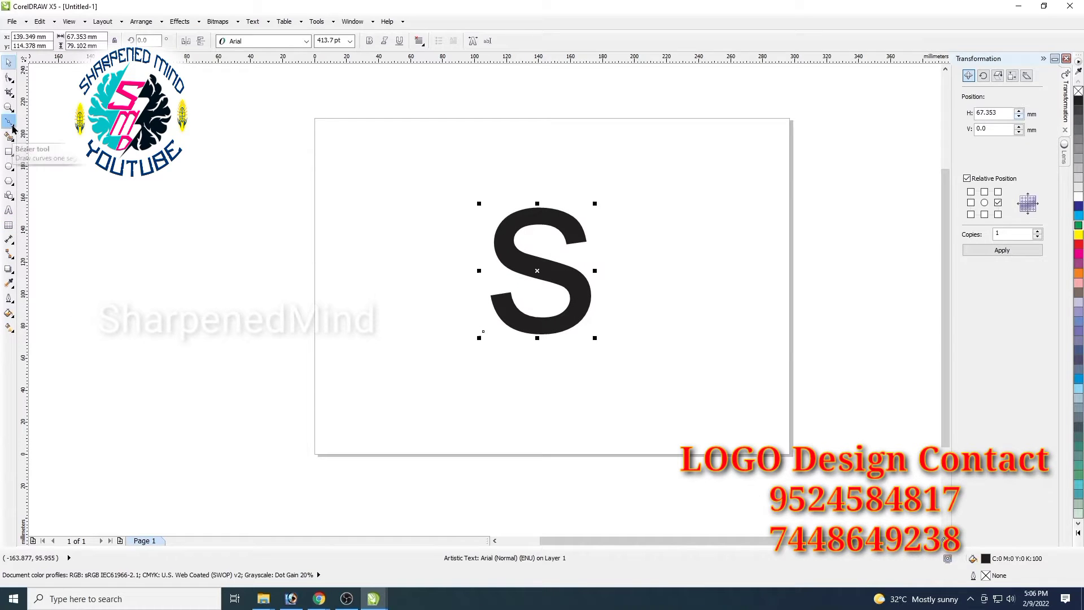
pyautogui.click(1078, 236)
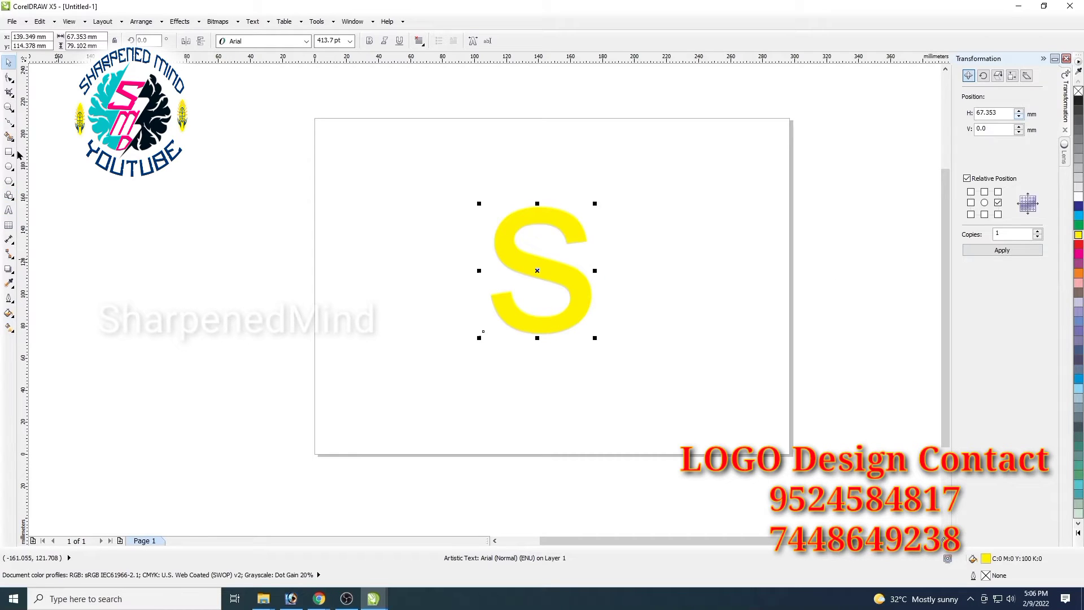
# Trace the centreline of the yellow S with the Bezier tool, from its upper end to its lower end
pyautogui.click(13, 125)
pyautogui.scroll(1, 559, 256)
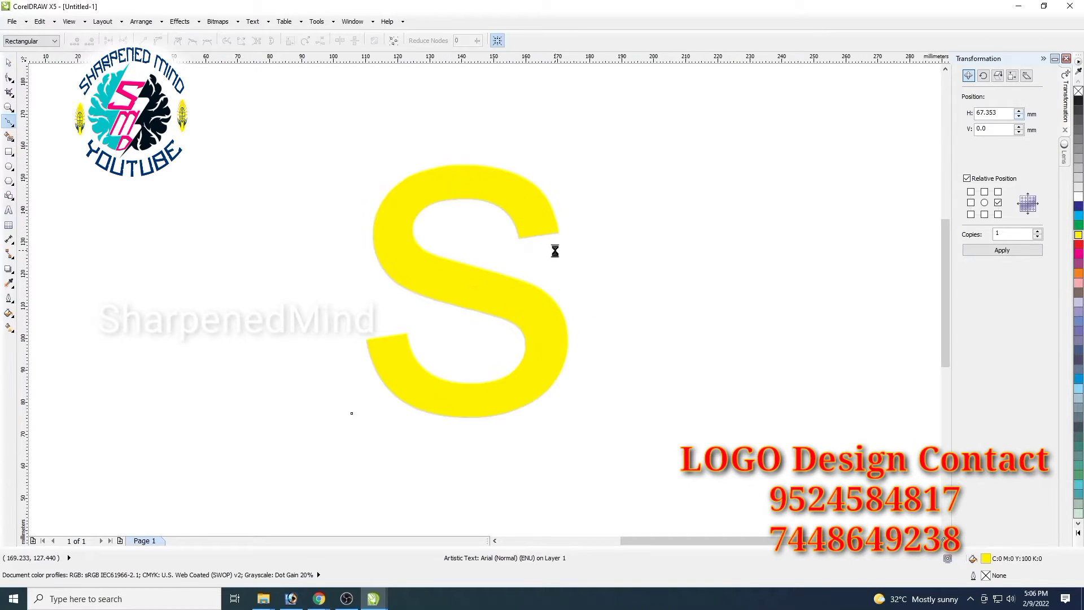
pyautogui.click(543, 233)
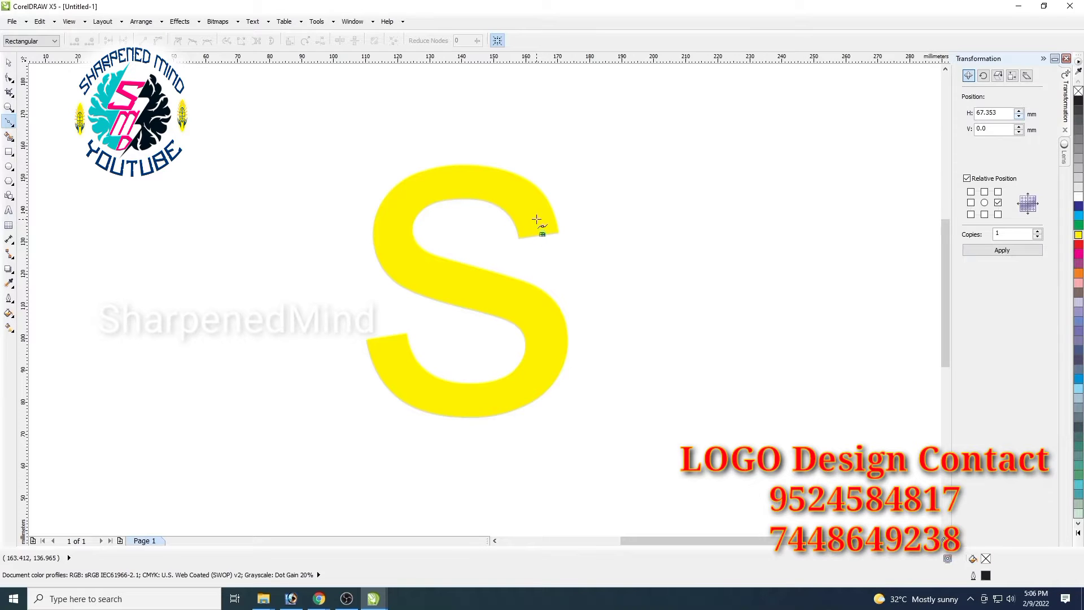
pyautogui.click(536, 219)
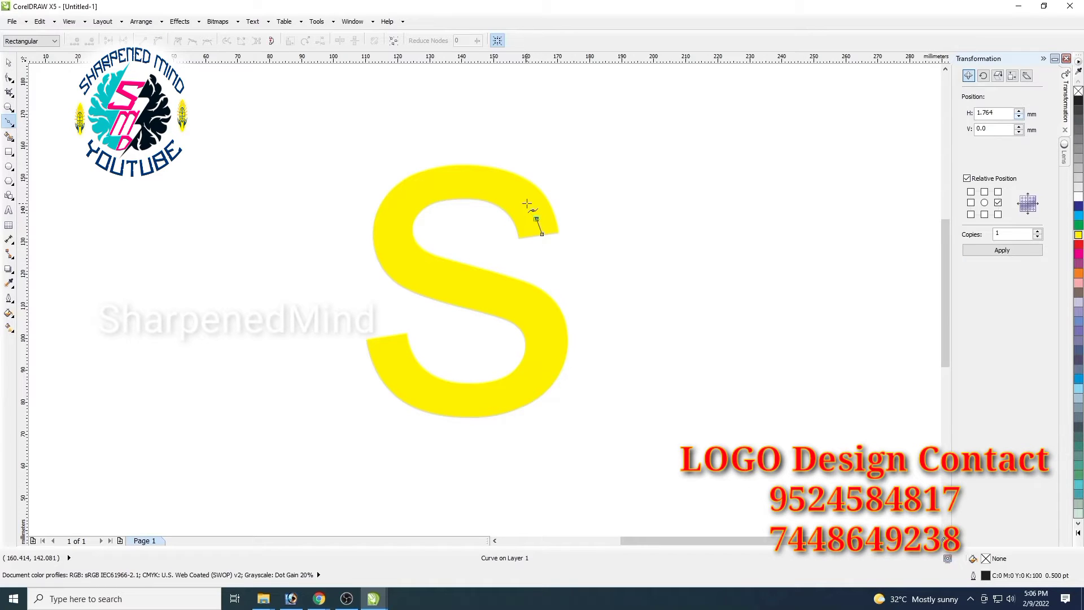
pyautogui.click(527, 203)
pyautogui.click(509, 190)
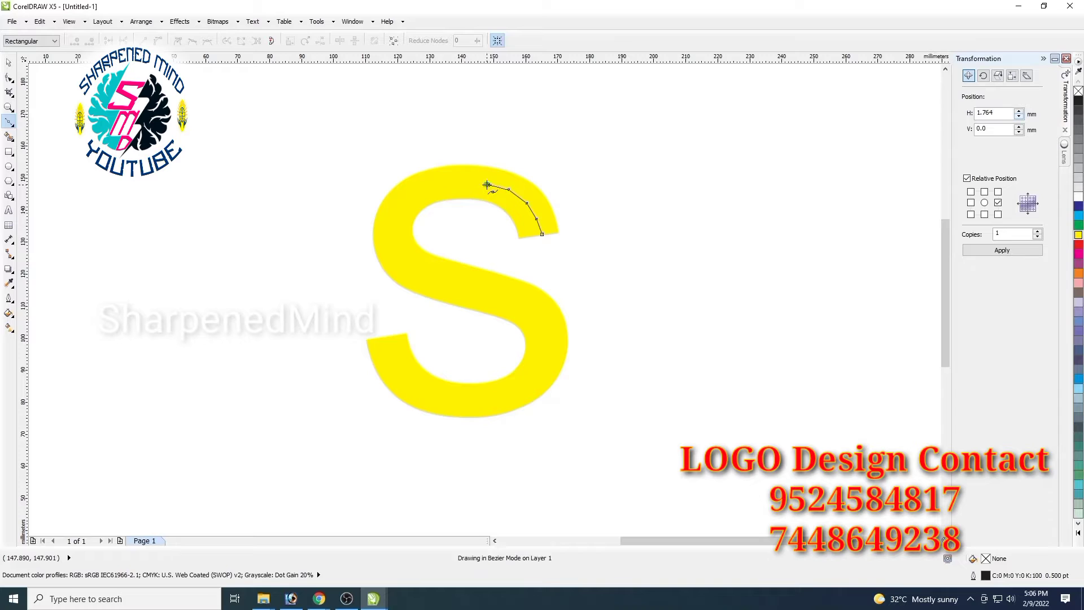
pyautogui.click(487, 184)
pyautogui.click(406, 200)
pyautogui.click(396, 224)
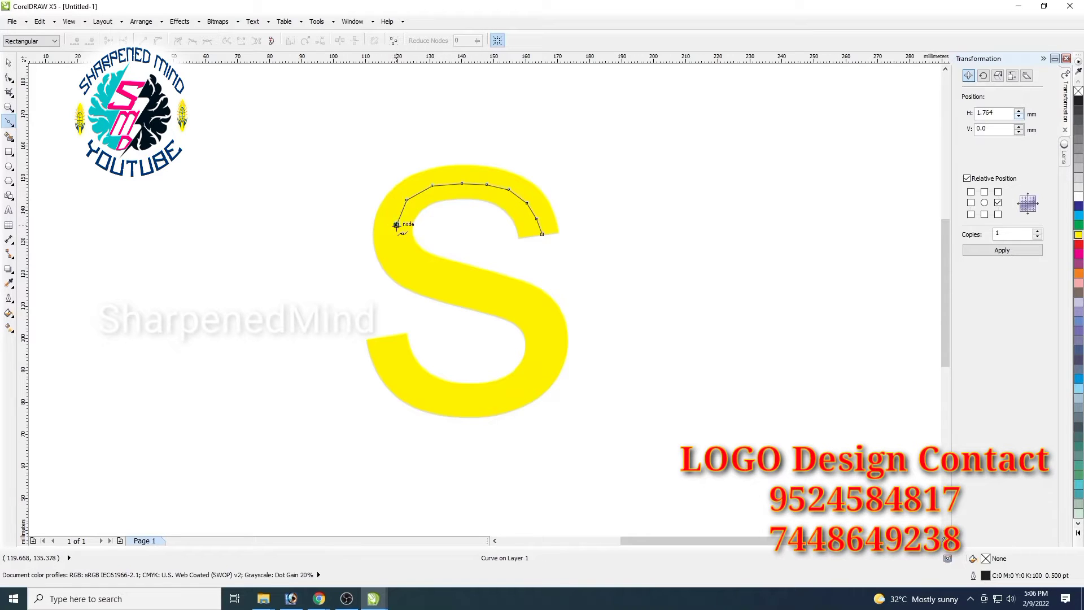
pyautogui.click(402, 254)
pyautogui.click(418, 267)
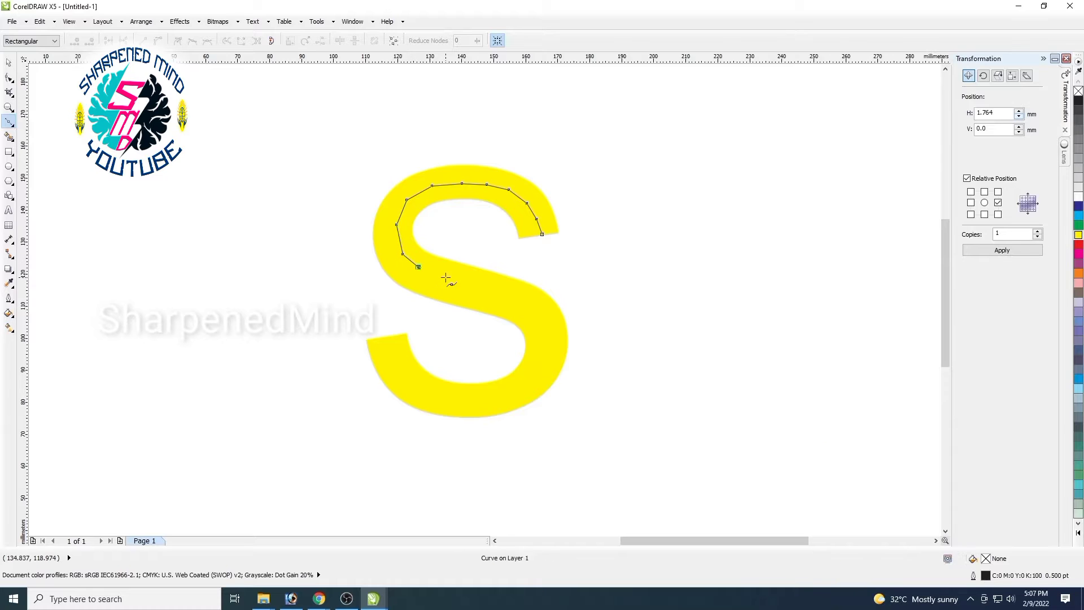
pyautogui.click(480, 287)
pyautogui.click(502, 294)
pyautogui.click(551, 345)
pyautogui.click(547, 367)
pyautogui.click(539, 379)
pyautogui.click(521, 395)
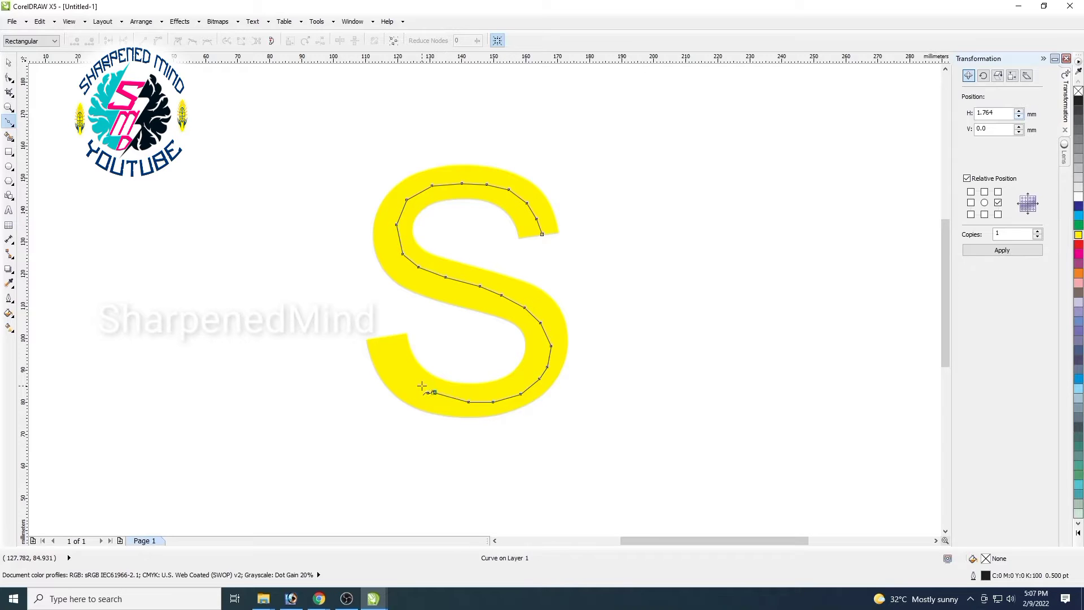
pyautogui.click(410, 375)
pyautogui.click(403, 362)
pyautogui.click(397, 346)
pyautogui.click(393, 339)
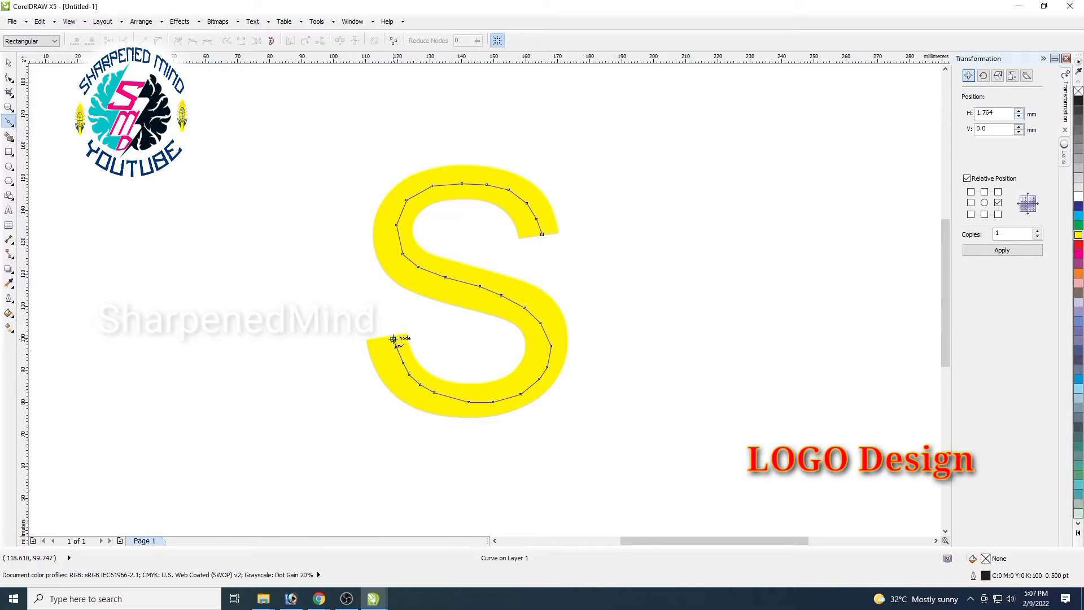
pyautogui.click(8, 62)
# Smooth the upper bowl of the traced curve by deleting its intermediate nodes with the Shape tool
pyautogui.click(9, 78)
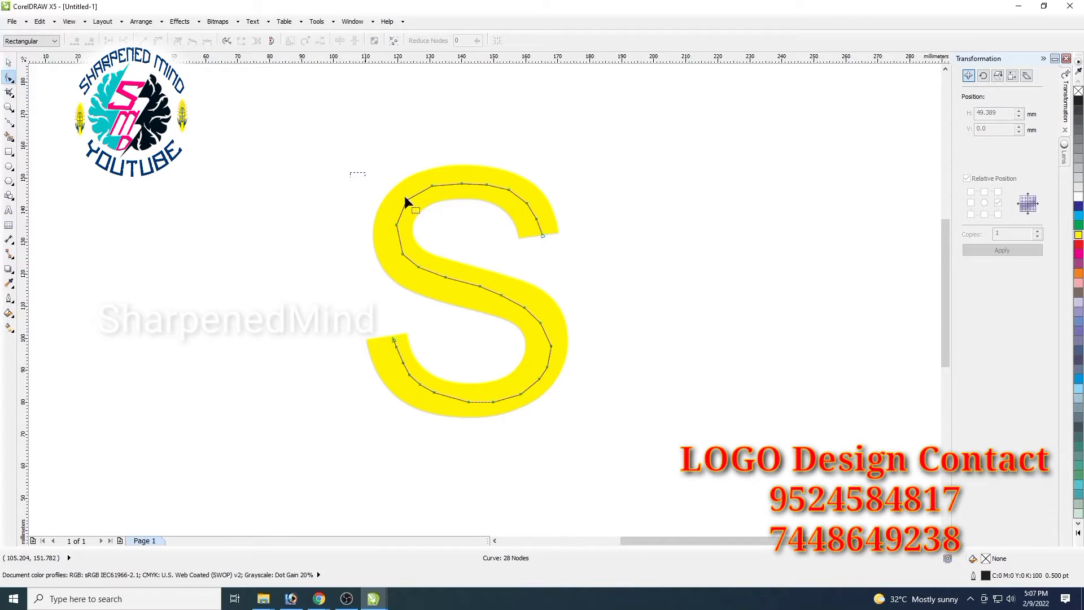
pyautogui.moveTo(404, 195); pyautogui.dragTo(622, 411)
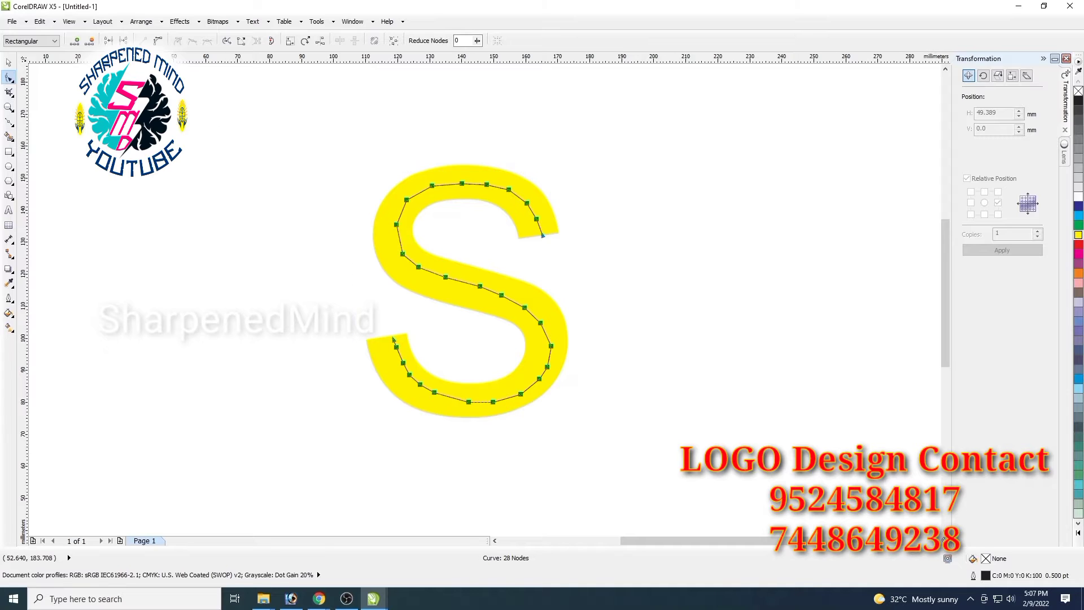
pyautogui.click(585, 254)
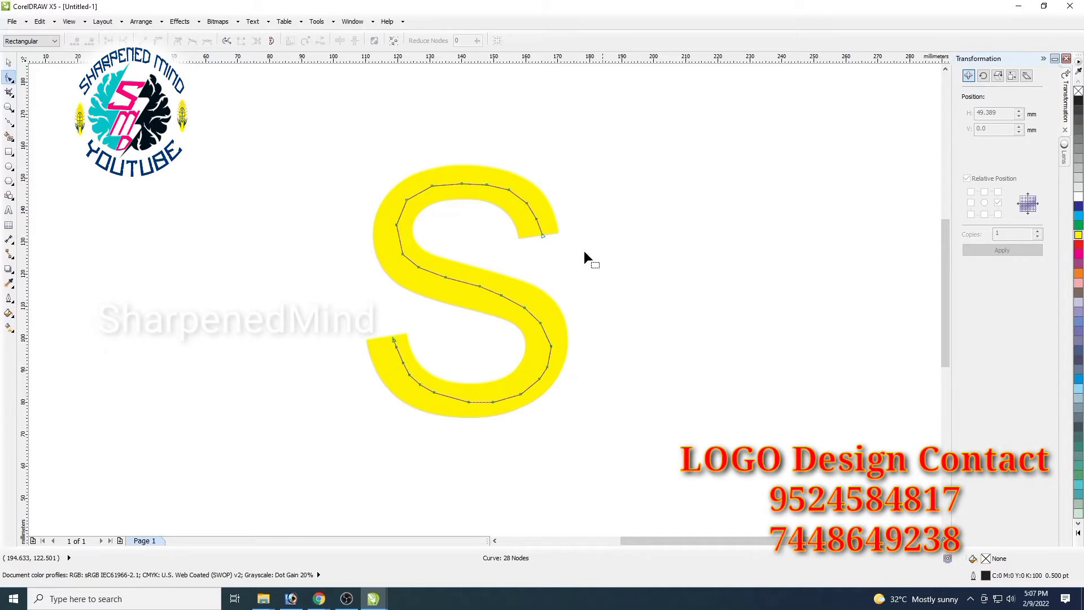
pyautogui.click(509, 190)
pyautogui.press('Delete')
pyautogui.doubleClick(537, 219)
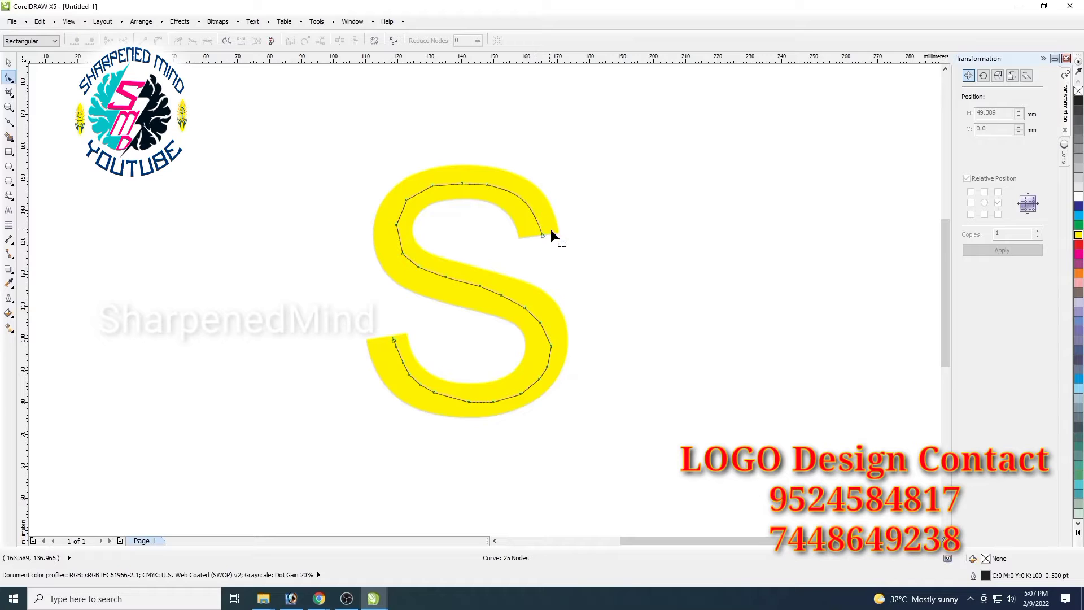
pyautogui.doubleClick(487, 186)
pyautogui.click(462, 184)
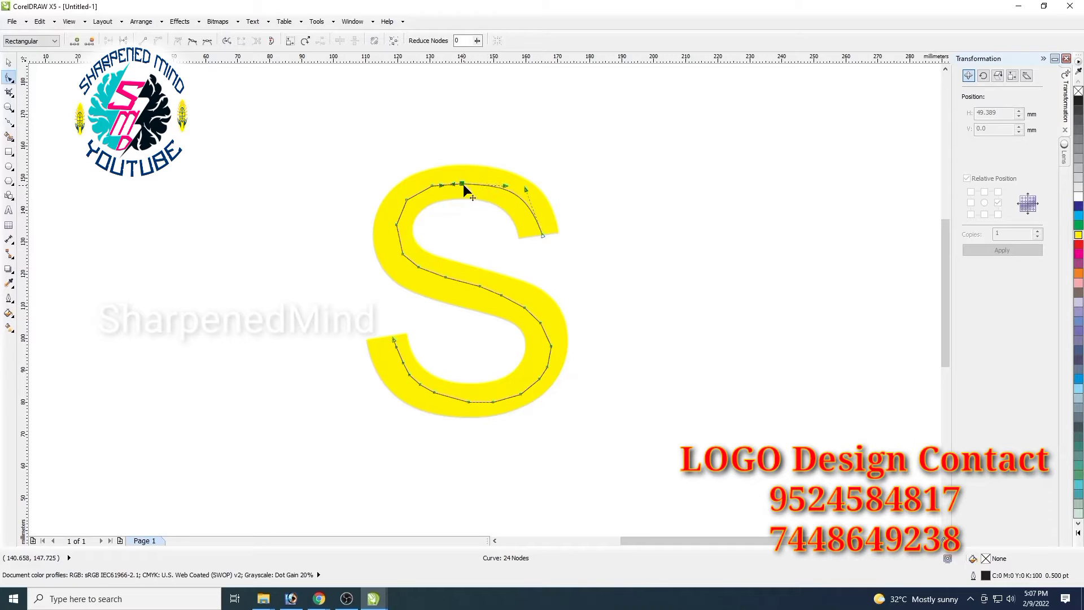
pyautogui.doubleClick(462, 184)
pyautogui.doubleClick(432, 186)
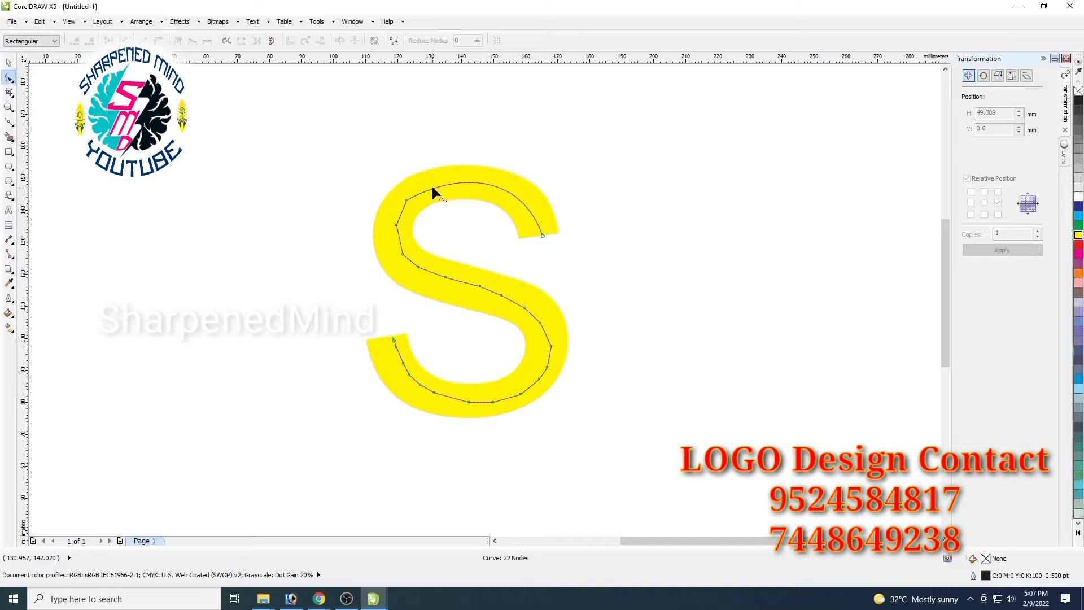
pyautogui.doubleClick(408, 201)
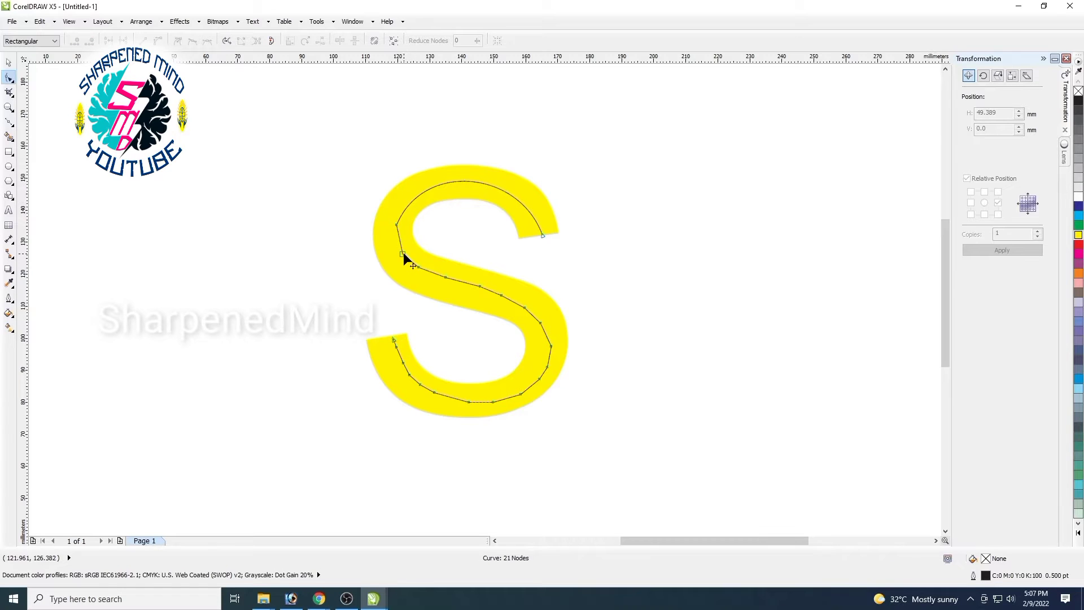
pyautogui.doubleClick(403, 255)
pyautogui.doubleClick(396, 225)
# Delete the nodes along the middle diagonal of the traced curve, including the one where the upper bowl ends
pyautogui.moveTo(435, 263); pyautogui.dragTo(520, 330)
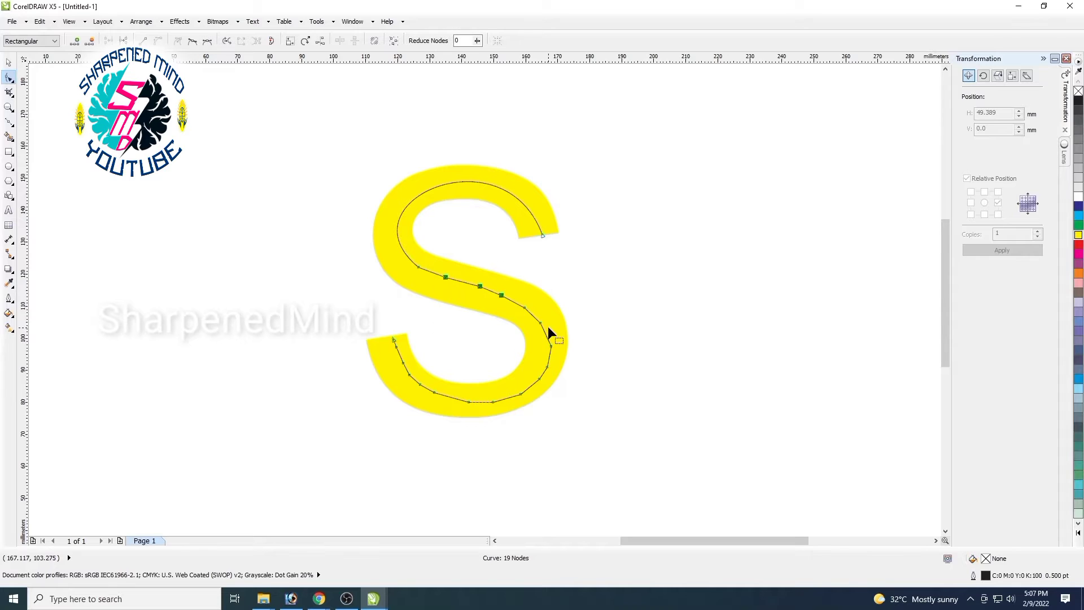
pyautogui.press('Delete')
pyautogui.click(418, 265)
pyautogui.press('Delete')
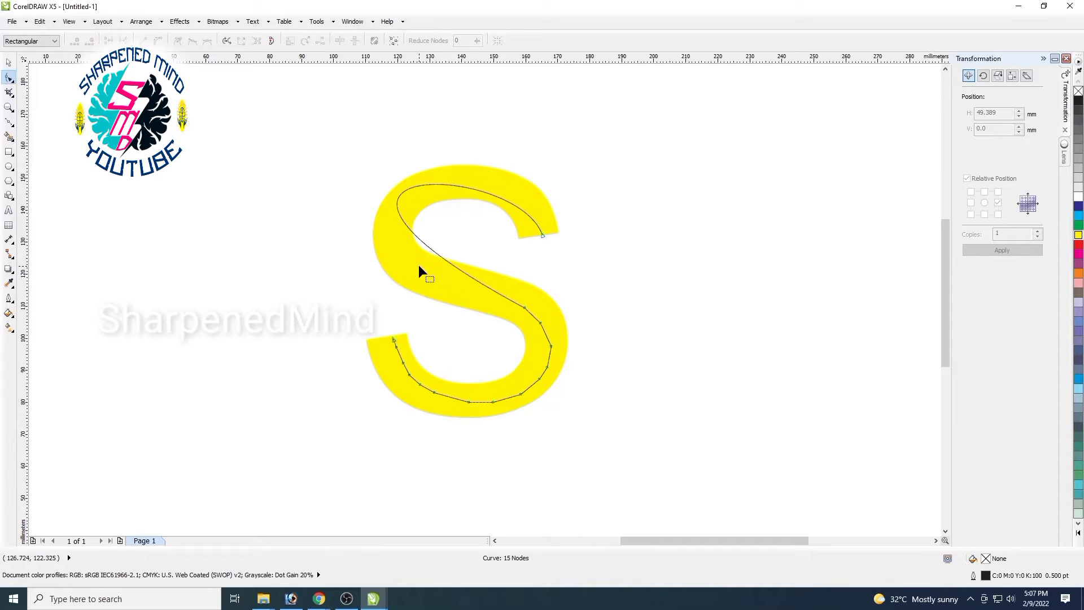
pyautogui.moveTo(593, 286); pyautogui.dragTo(482, 416)
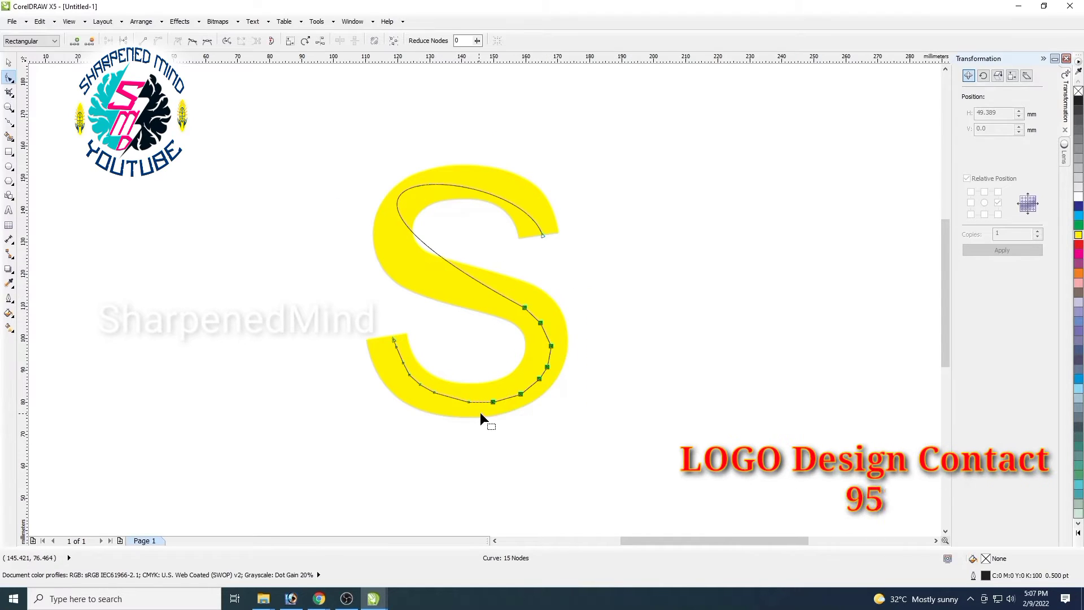
pyautogui.press('Delete')
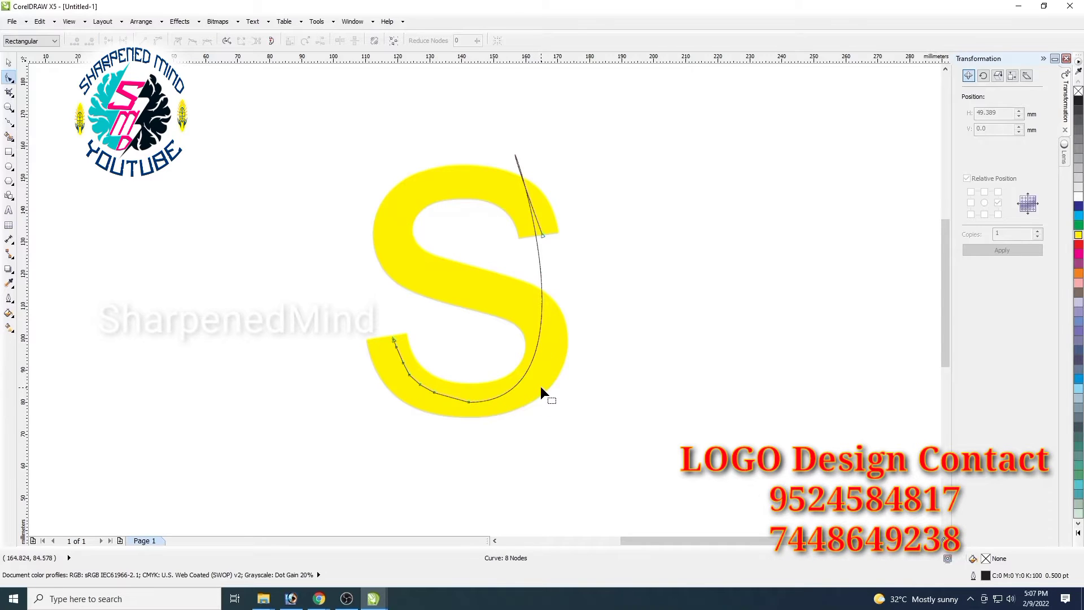
pyautogui.hotkey('ctrl', 'z')
# Delete the node just below the diagonal and adjust the upper segment's handles so it follows the S's upper bowl
pyautogui.press('Delete')
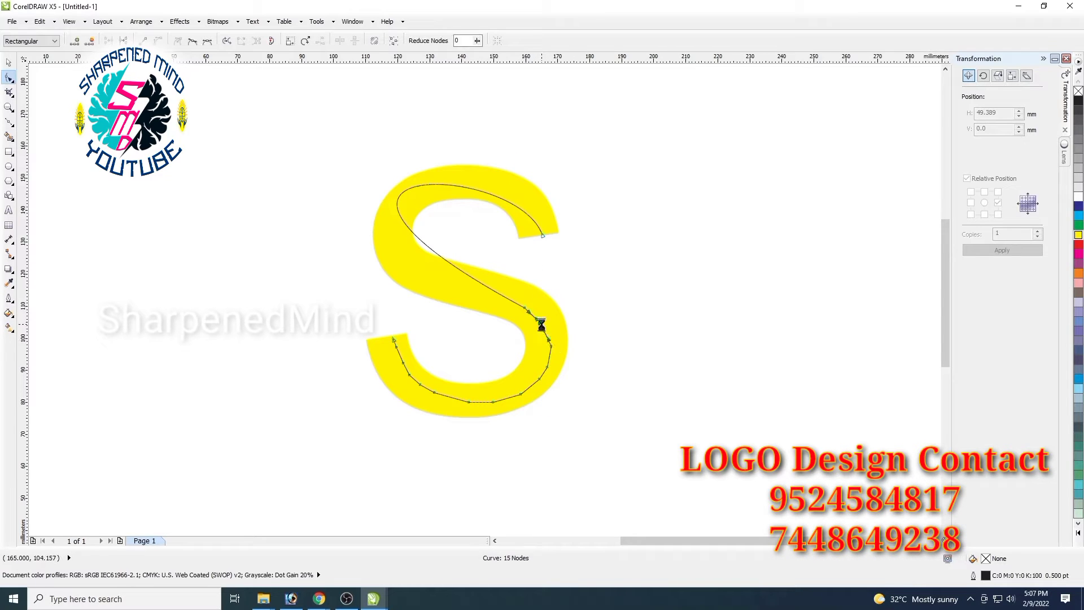
pyautogui.moveTo(523, 307); pyautogui.dragTo(252, 221)
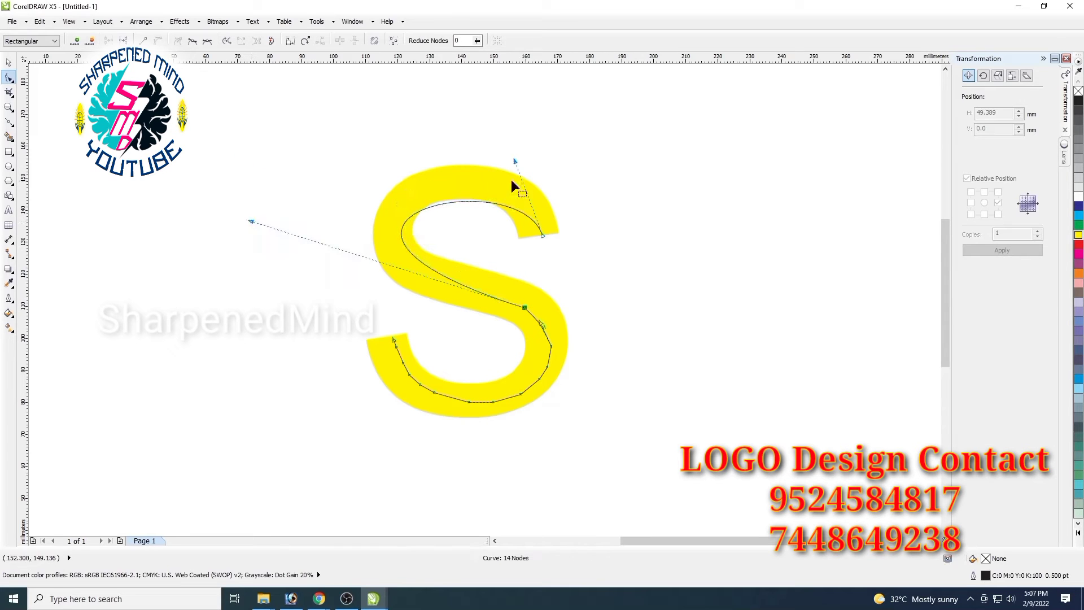
pyautogui.moveTo(516, 162); pyautogui.dragTo(499, 117)
# Delete the nodes around the right side of the lower bowl and reshape that segment to follow the letter
pyautogui.doubleClick(552, 346)
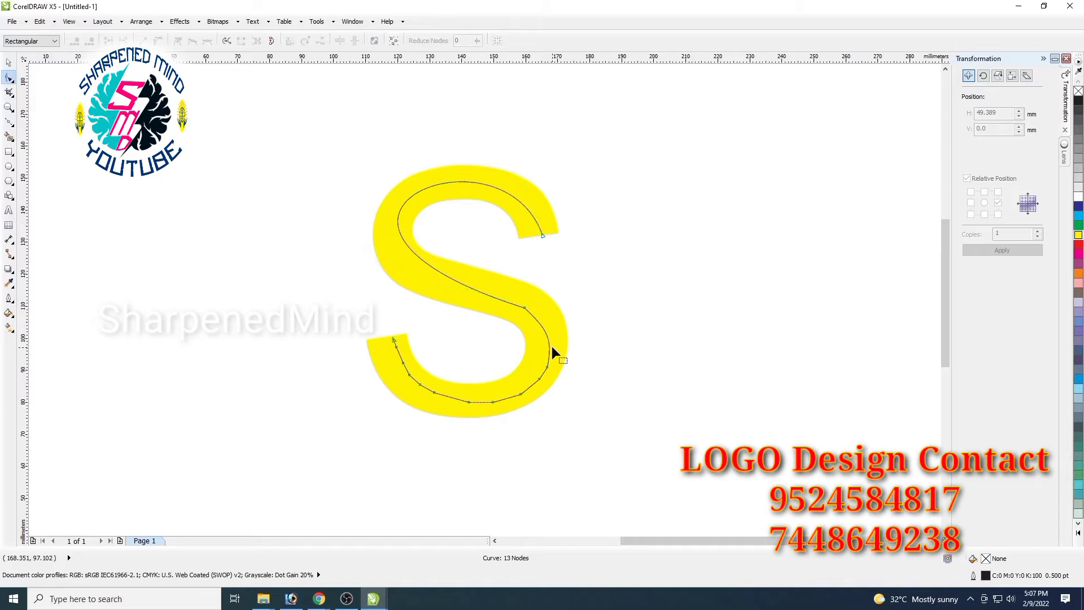
pyautogui.doubleClick(547, 367)
pyautogui.doubleClick(540, 378)
pyautogui.doubleClick(520, 395)
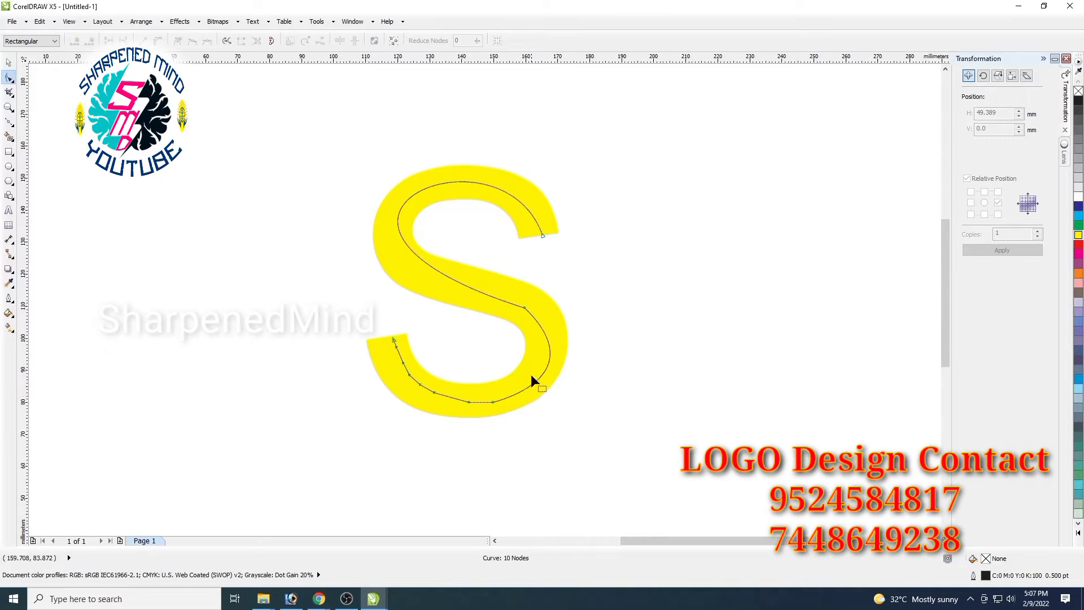
pyautogui.click(524, 306)
pyautogui.moveTo(574, 356); pyautogui.dragTo(570, 320)
pyautogui.doubleClick(493, 401)
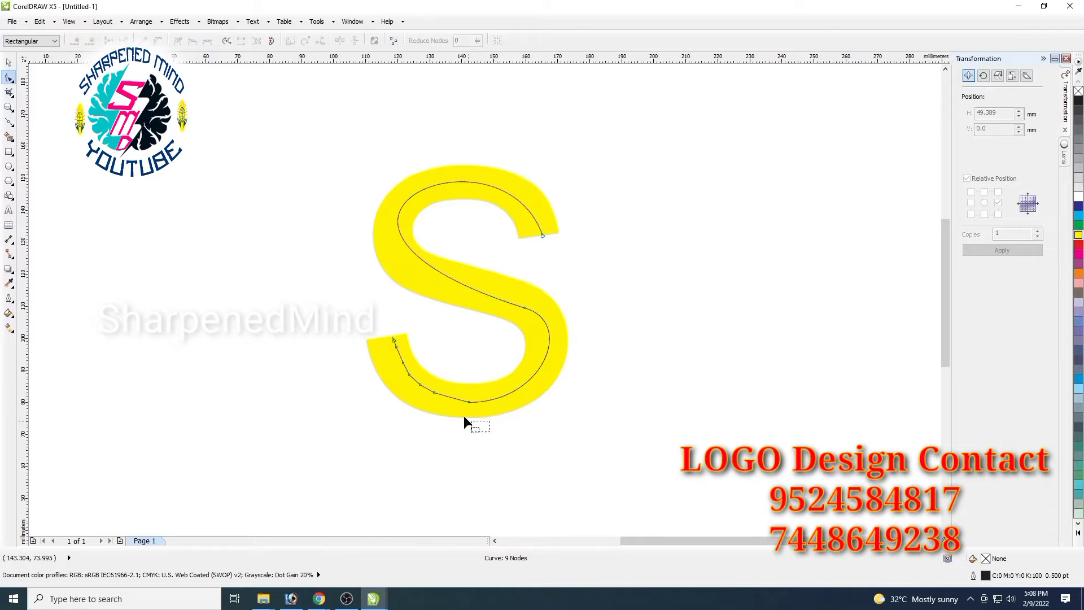
# Delete the remaining intermediate nodes between the bottom of the lower bowl and the curve's lower end
pyautogui.moveTo(470, 418); pyautogui.dragTo(381, 369)
pyautogui.press('Delete')
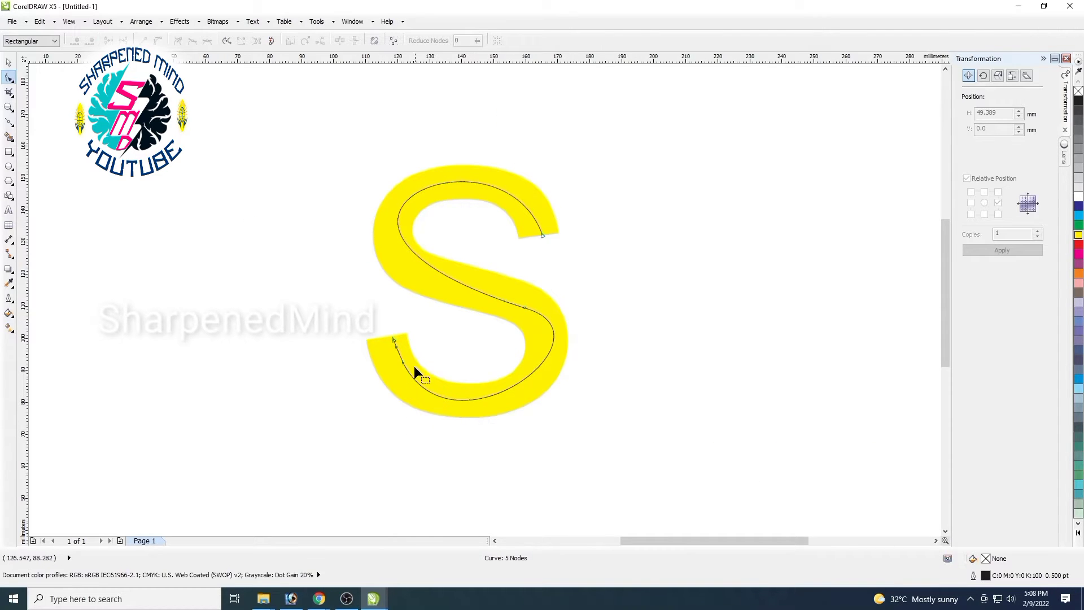
pyautogui.moveTo(345, 343); pyautogui.dragTo(440, 388)
pyautogui.press('Delete')
# Move the traced curve left off the yellow S, delete the yellow letter, and shift the curve slightly right
pyautogui.scroll(-2, 551, 384)
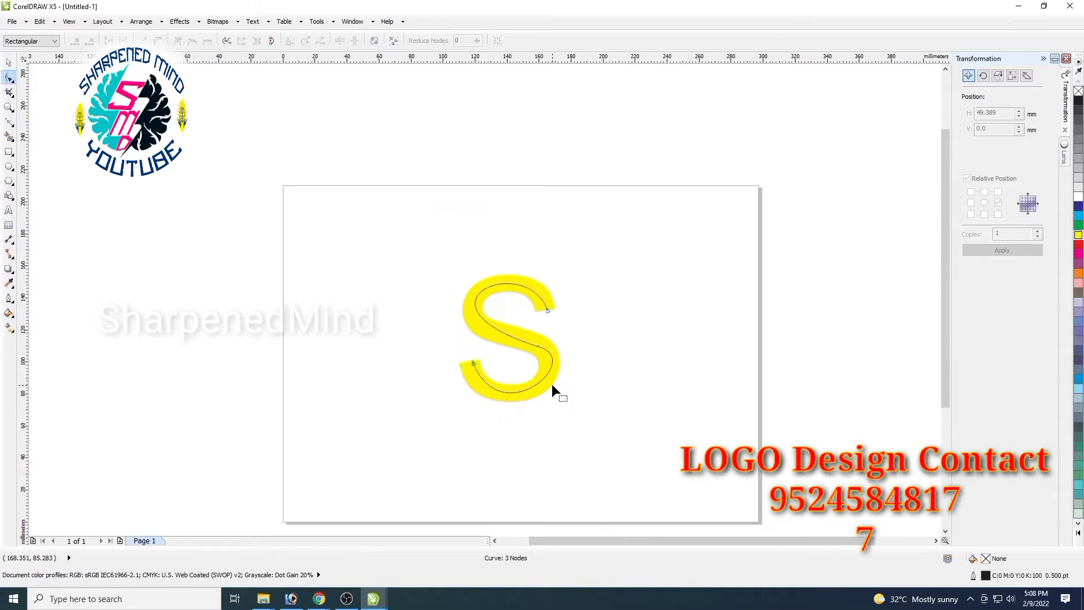
pyautogui.click(9, 64)
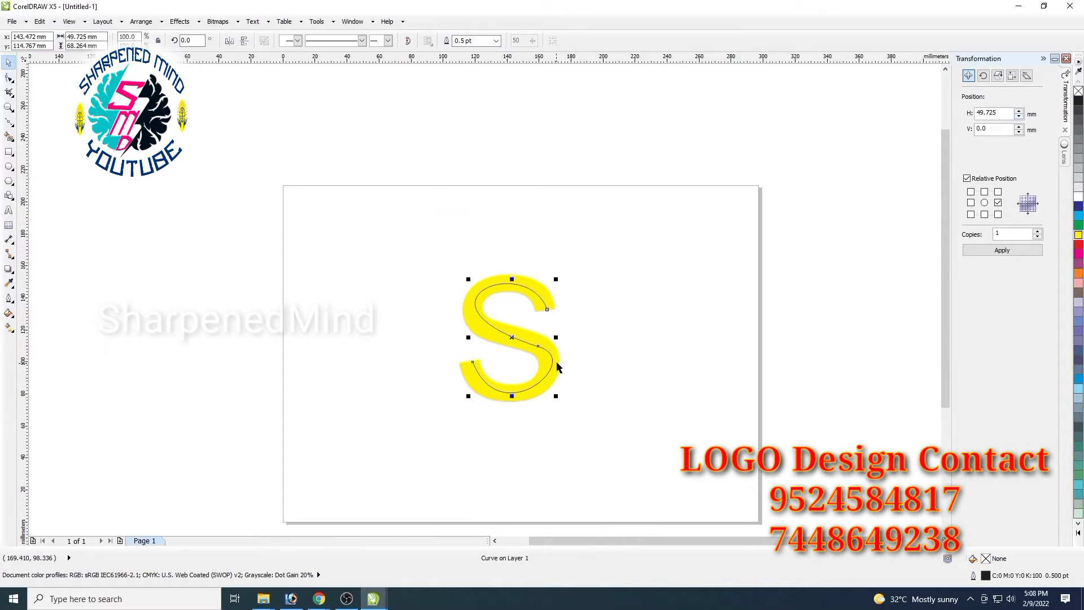
pyautogui.moveTo(552, 361); pyautogui.dragTo(442, 361)
pyautogui.click(523, 385)
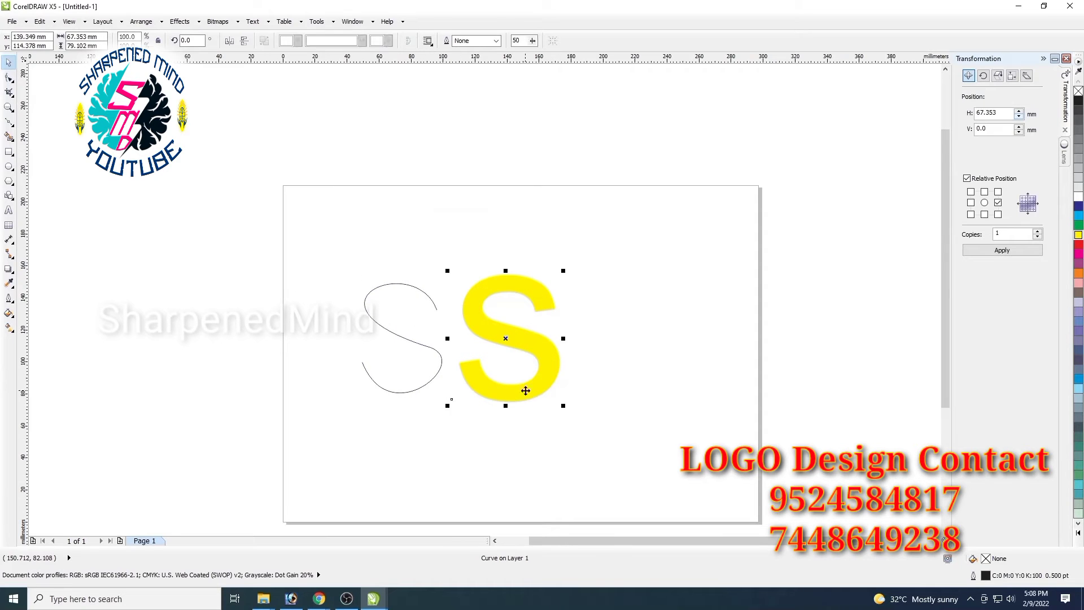
pyautogui.press('Delete')
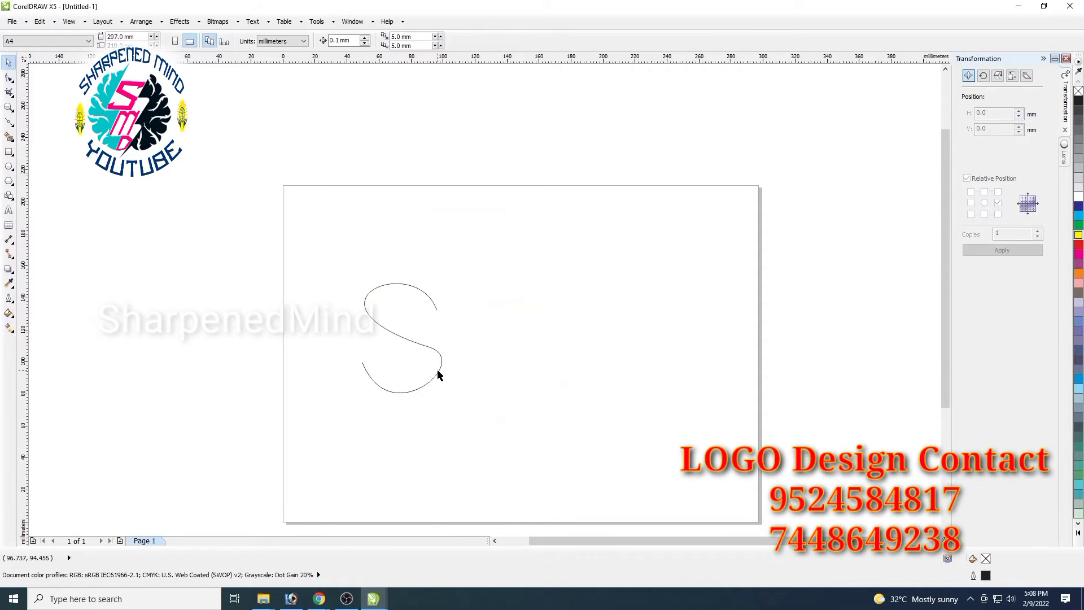
pyautogui.moveTo(439, 375); pyautogui.dragTo(458, 376)
# Draw a small ellipse about 11 by 10 mm above the upper end of the S curve
pyautogui.scroll(1, 434, 338)
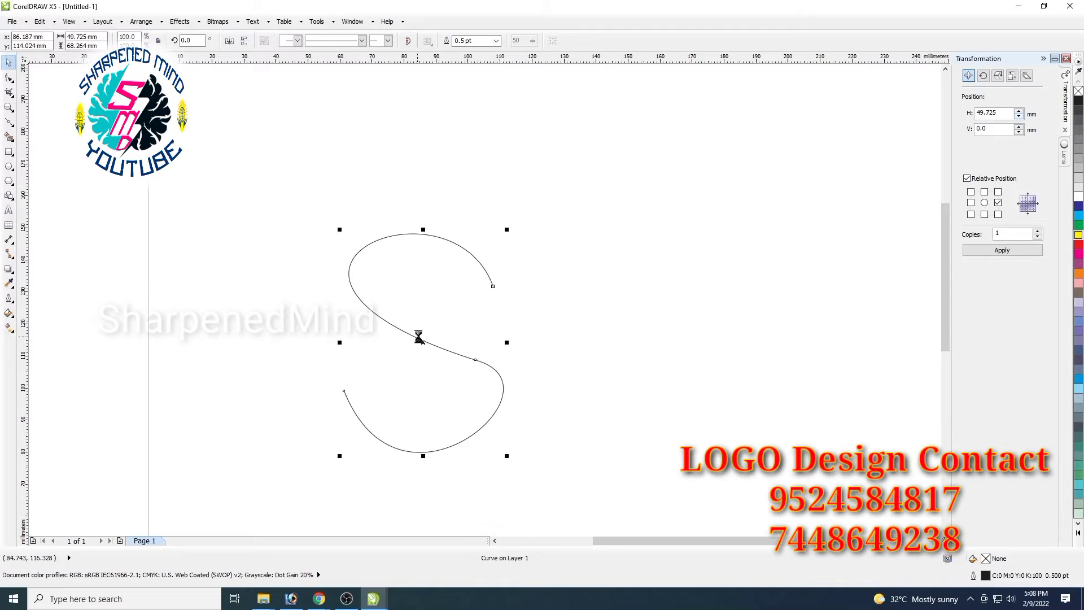
pyautogui.click(8, 166)
pyautogui.moveTo(462, 158); pyautogui.dragTo(496, 190)
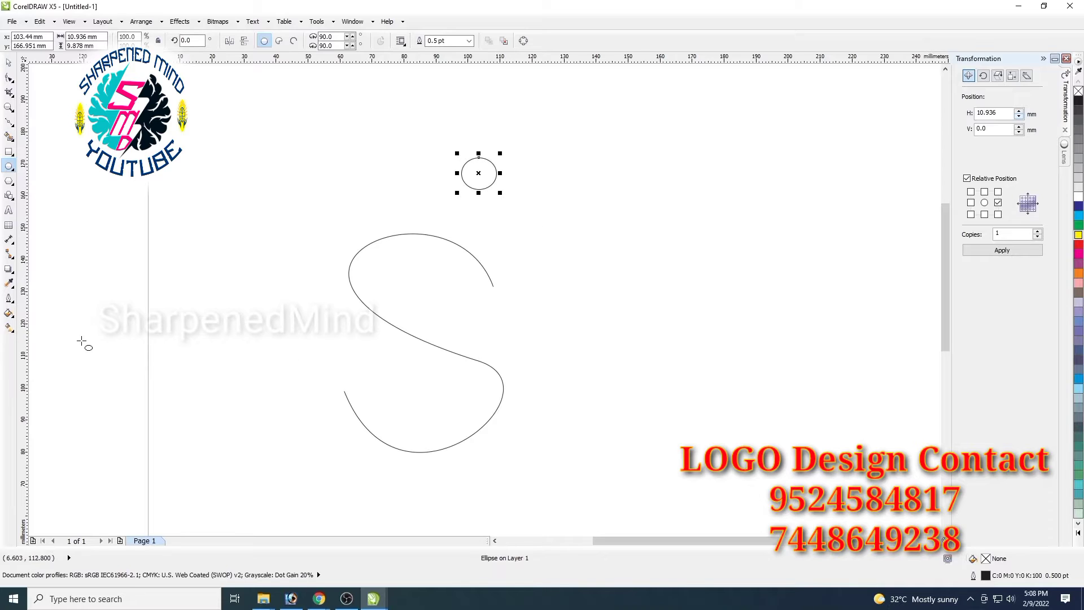
# Apply a linear fountain fill running from red to yellow to the small ellipse
pyautogui.click(8, 326)
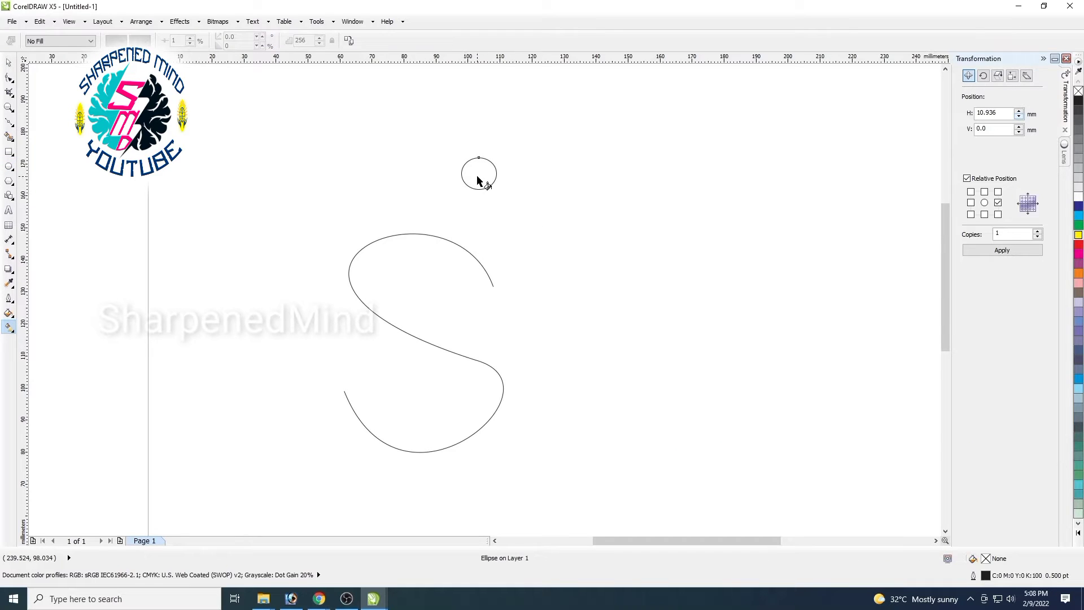
pyautogui.moveTo(479, 173); pyautogui.dragTo(497, 182)
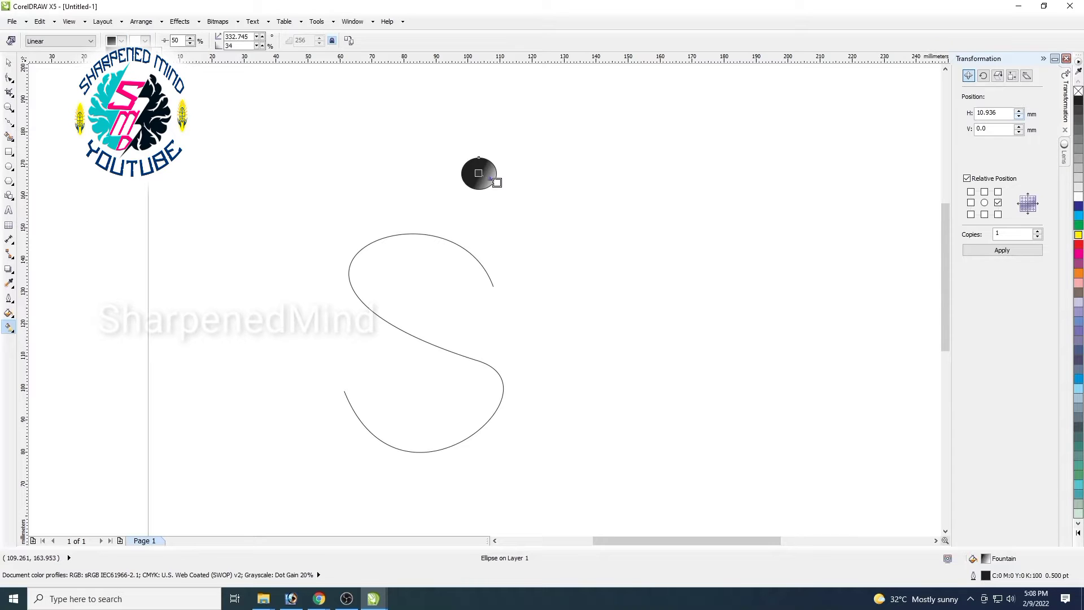
pyautogui.click(112, 82)
pyautogui.click(145, 41)
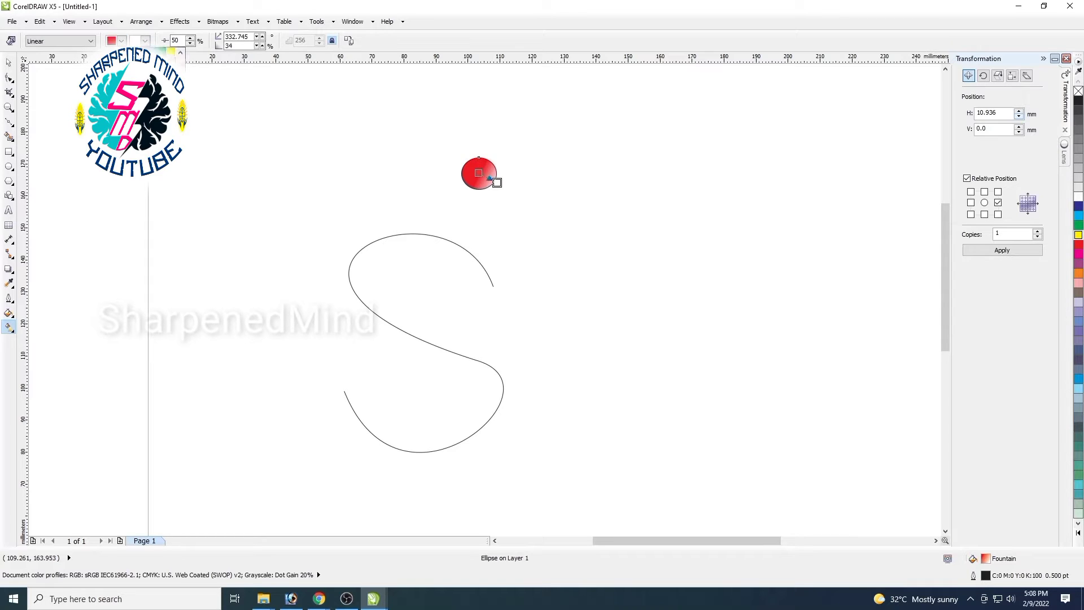
pyautogui.click(171, 52)
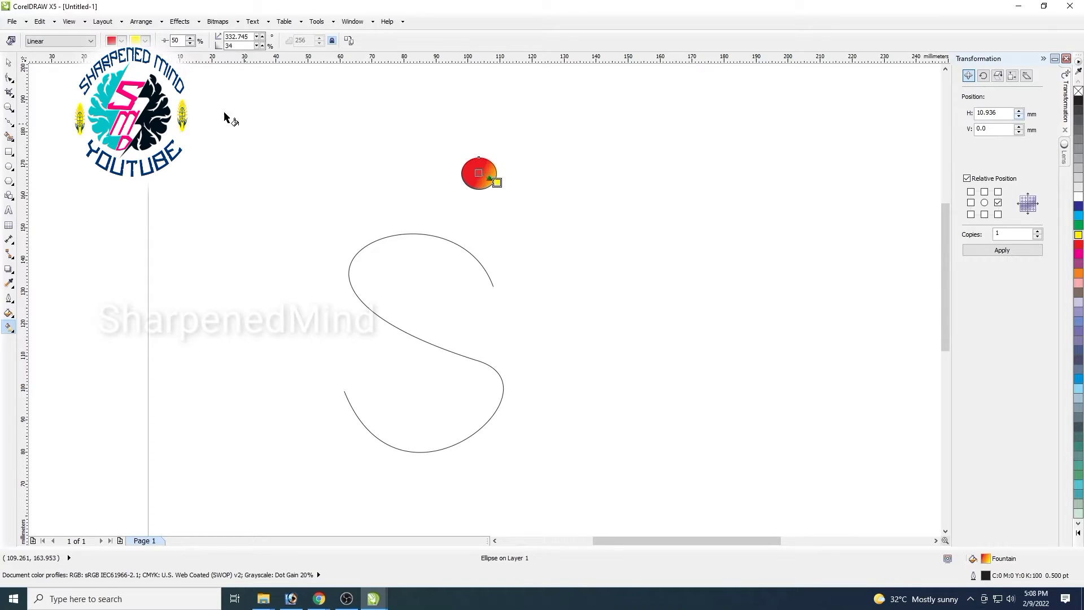
# Change the ellipse's fountain fill to radial and end its gradient just outside the lower-right edge, then deselect it
pyautogui.click(91, 41)
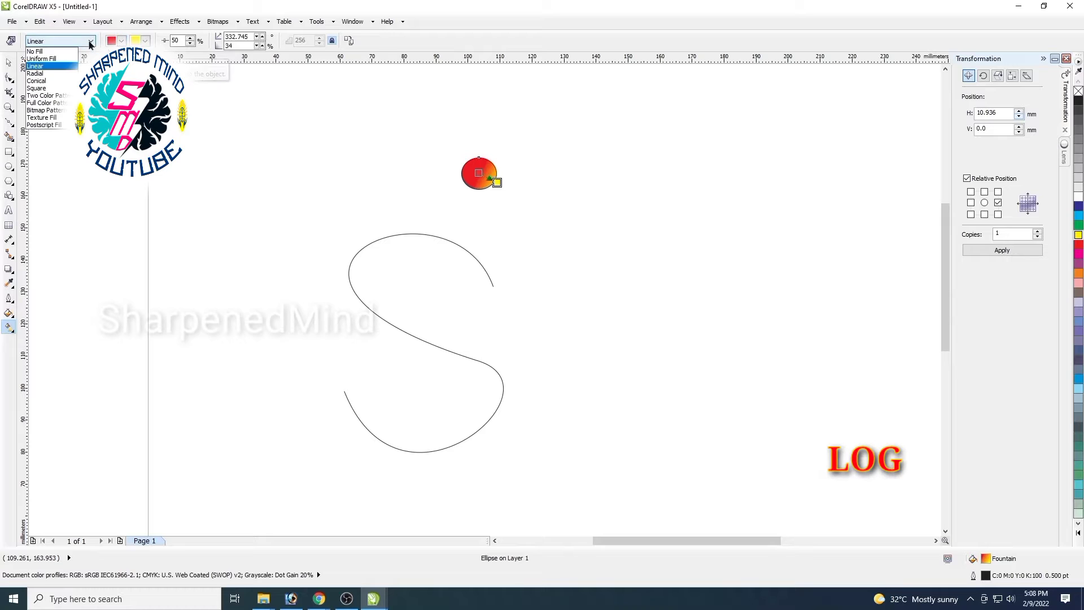
pyautogui.click(54, 74)
pyautogui.moveTo(482, 174); pyautogui.dragTo(491, 190)
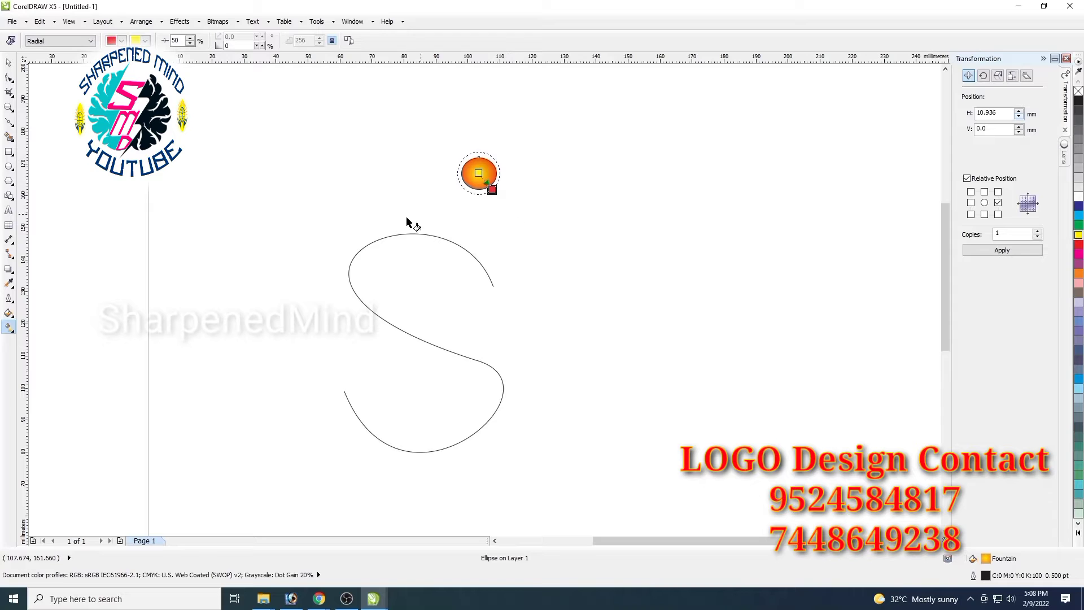
pyautogui.click(9, 63)
pyautogui.click(572, 221)
pyautogui.click(480, 186)
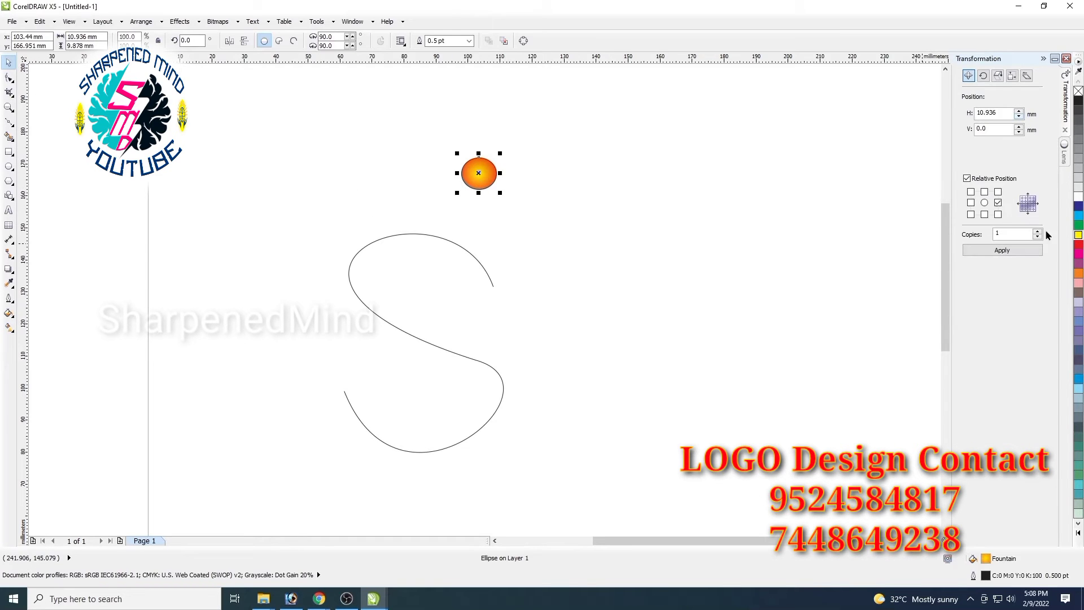
pyautogui.click(1009, 252)
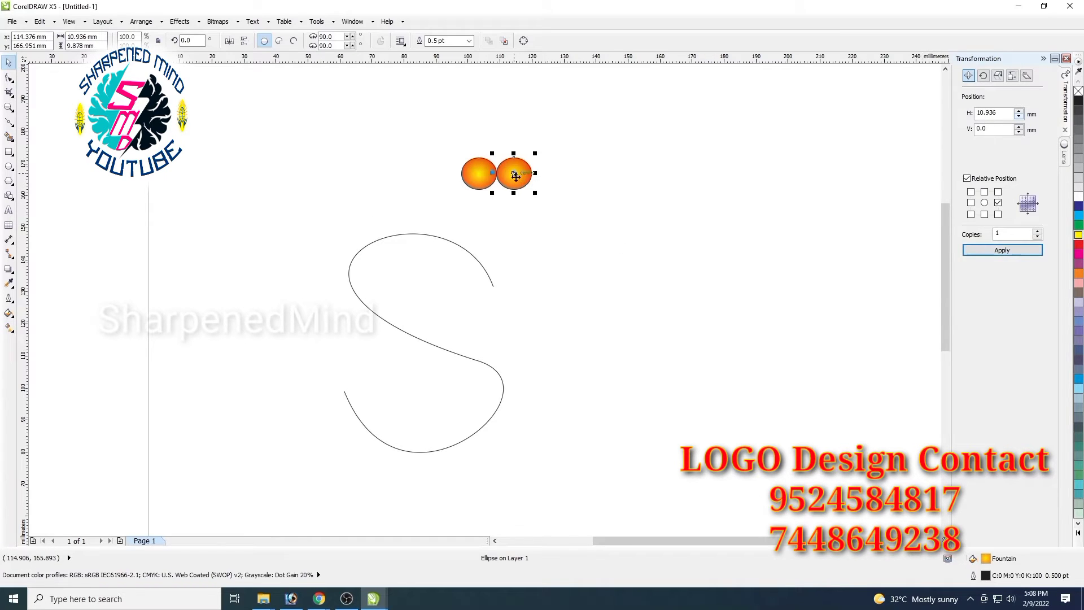
pyautogui.press('Delete')
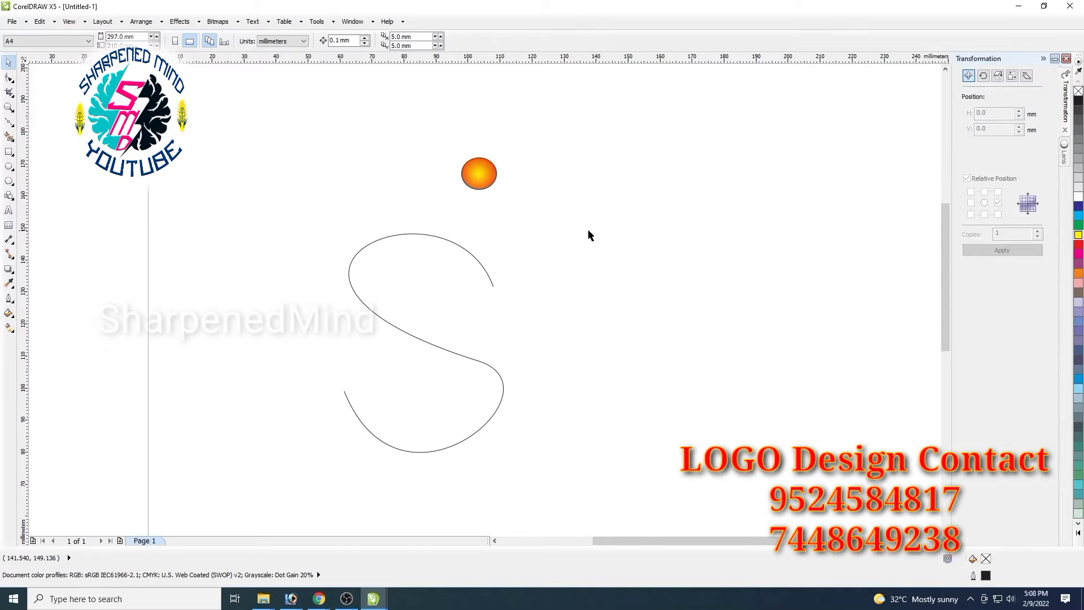
# Shrink the ellipse to about 7 mm high and place a copy level with it, so the pair spans about 83 mm
pyautogui.click(489, 187)
pyautogui.moveTo(496, 190); pyautogui.dragTo(762, 227)
pyautogui.click(1003, 250)
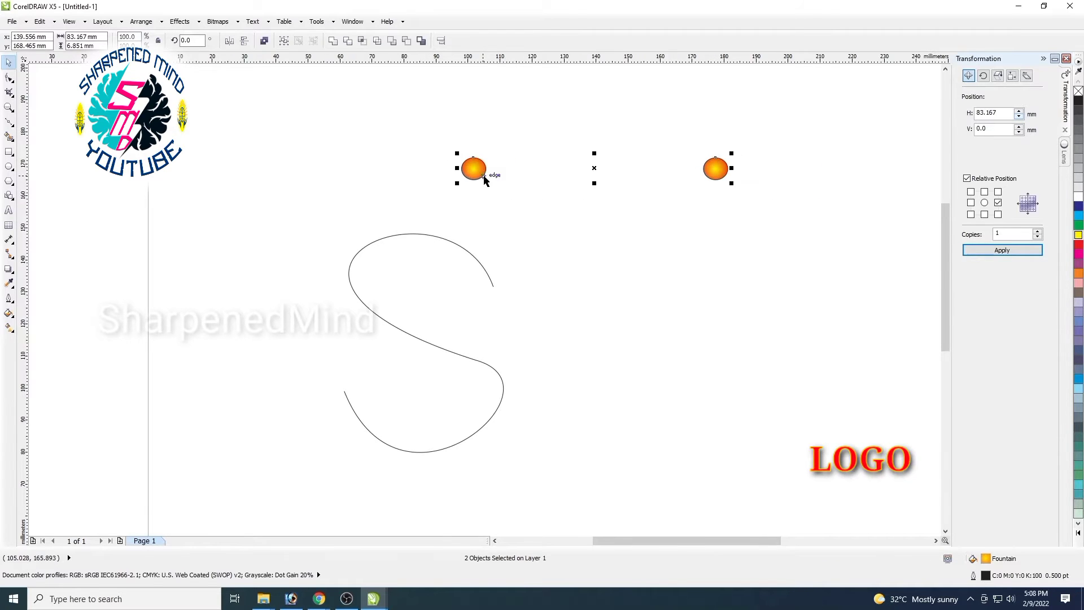
# Remove the outline from both ellipses
pyautogui.scroll(5, 486, 175)
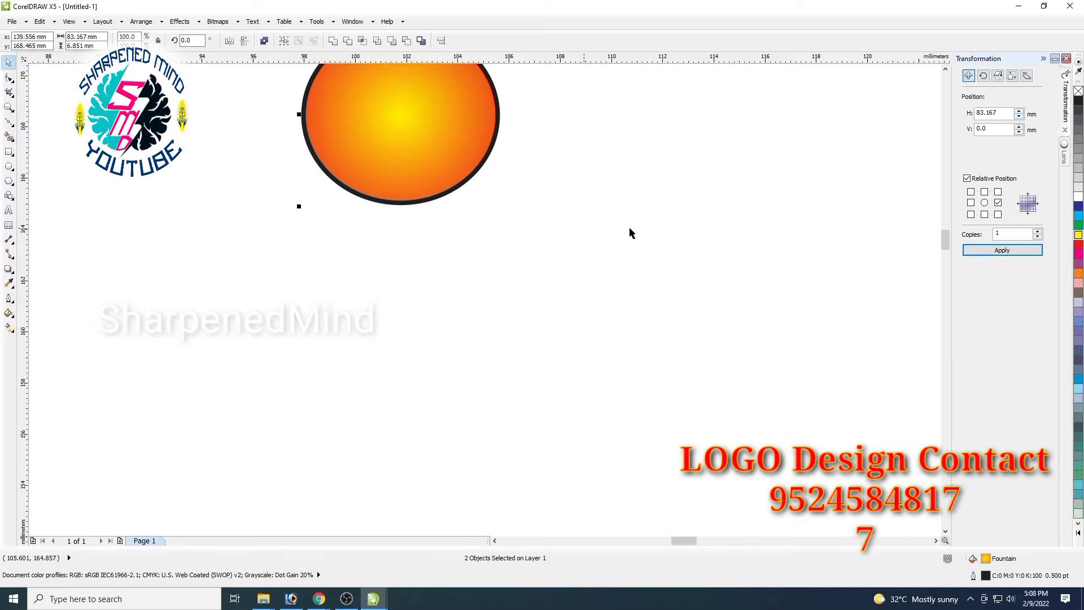
pyautogui.rightClick(1079, 93)
pyautogui.scroll(-3, 438, 269)
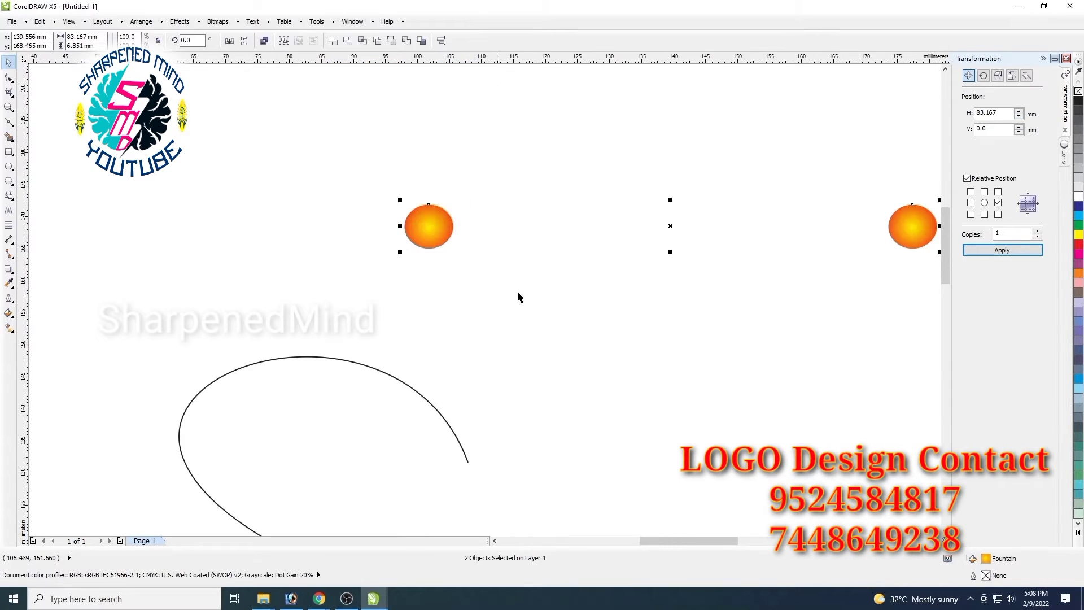
pyautogui.scroll(-2, 727, 347)
# Blend the first ellipse into its copy and set the number of blend steps to 999
pyautogui.moveTo(516, 229); pyautogui.dragTo(879, 333)
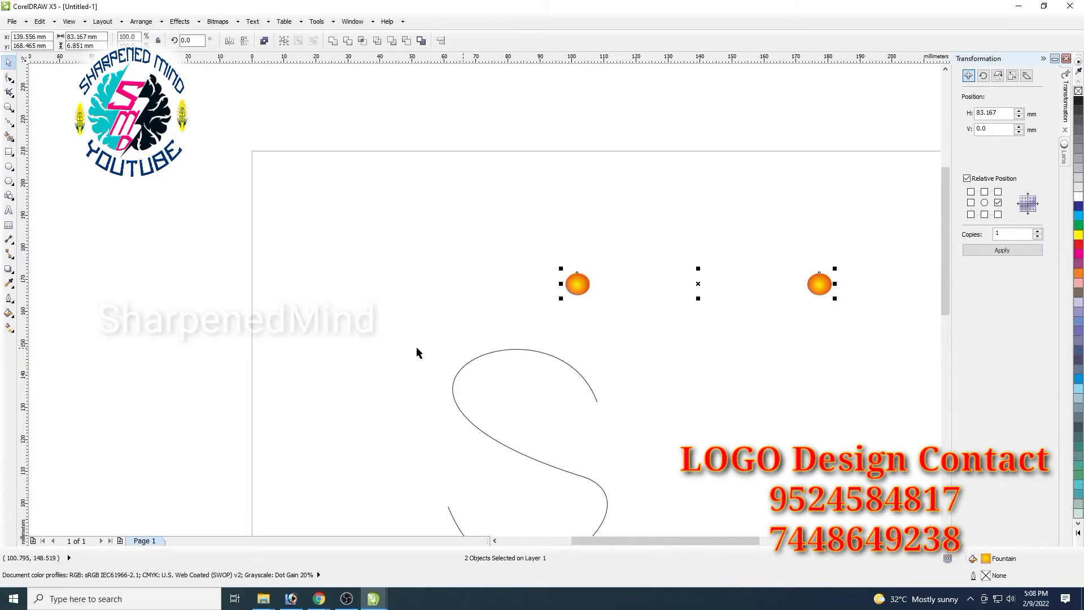
pyautogui.click(12, 285)
pyautogui.click(12, 271)
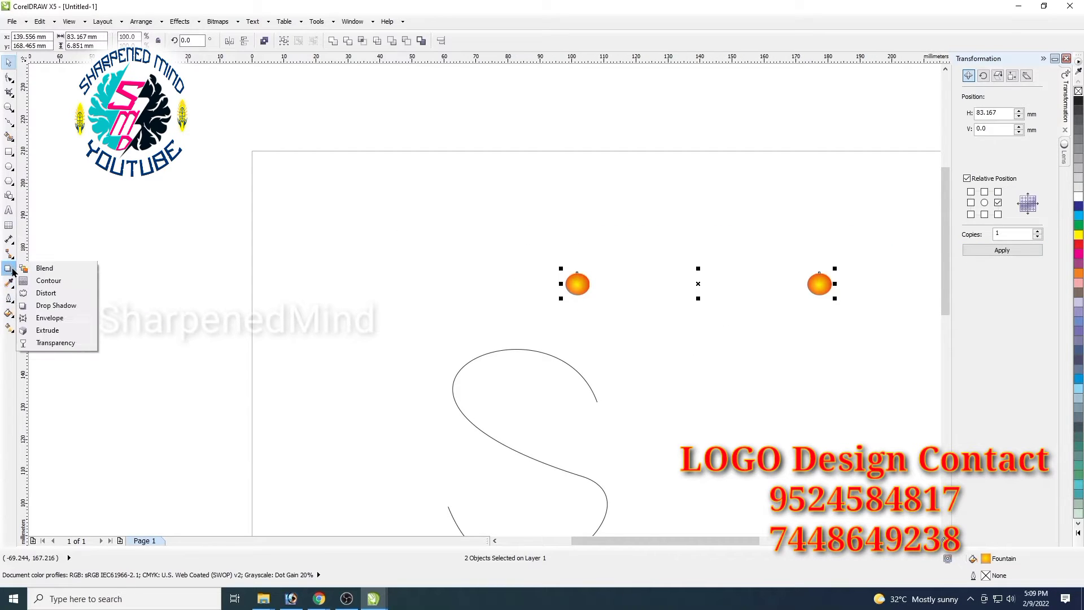
pyautogui.click(46, 267)
pyautogui.moveTo(582, 285); pyautogui.dragTo(820, 285)
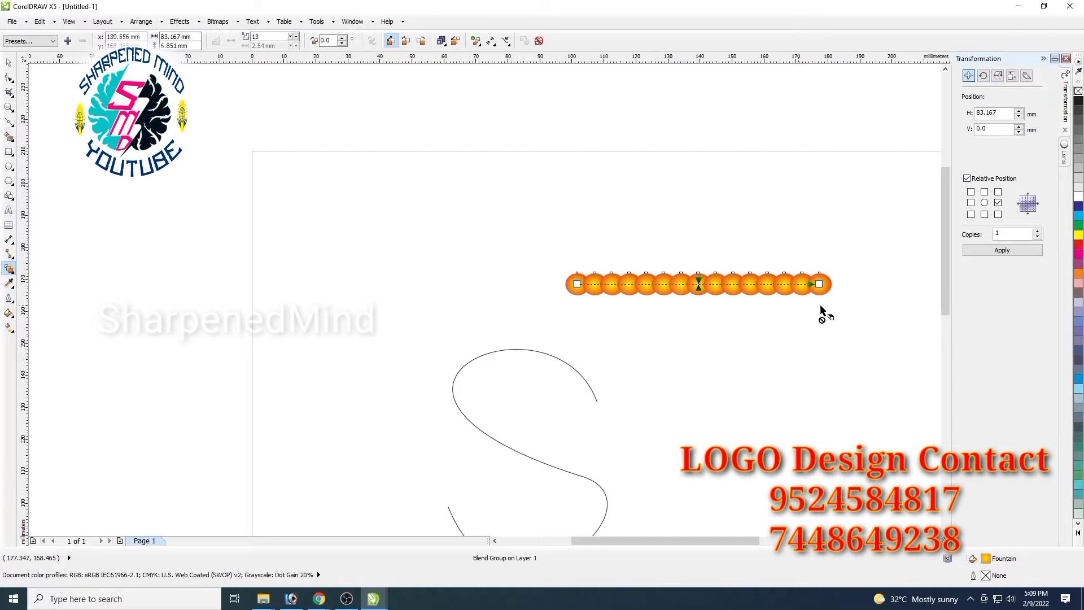
pyautogui.doubleClick(253, 37)
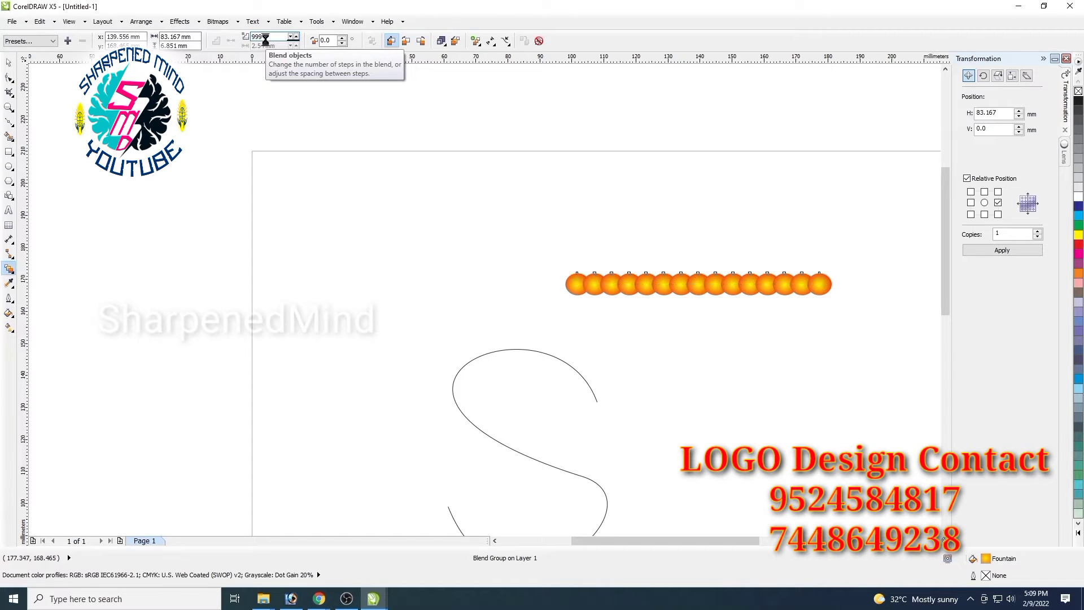
pyautogui.press('Return')
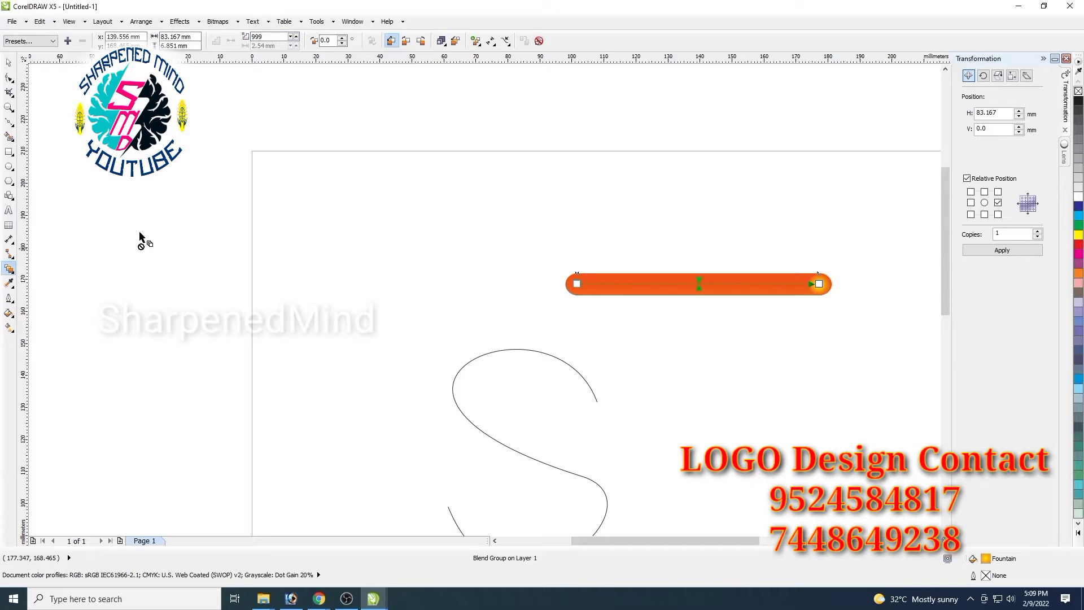
# Scale the blended bar down to about 35 by 3 mm
pyautogui.click(8, 63)
pyautogui.click(422, 247)
pyautogui.click(738, 287)
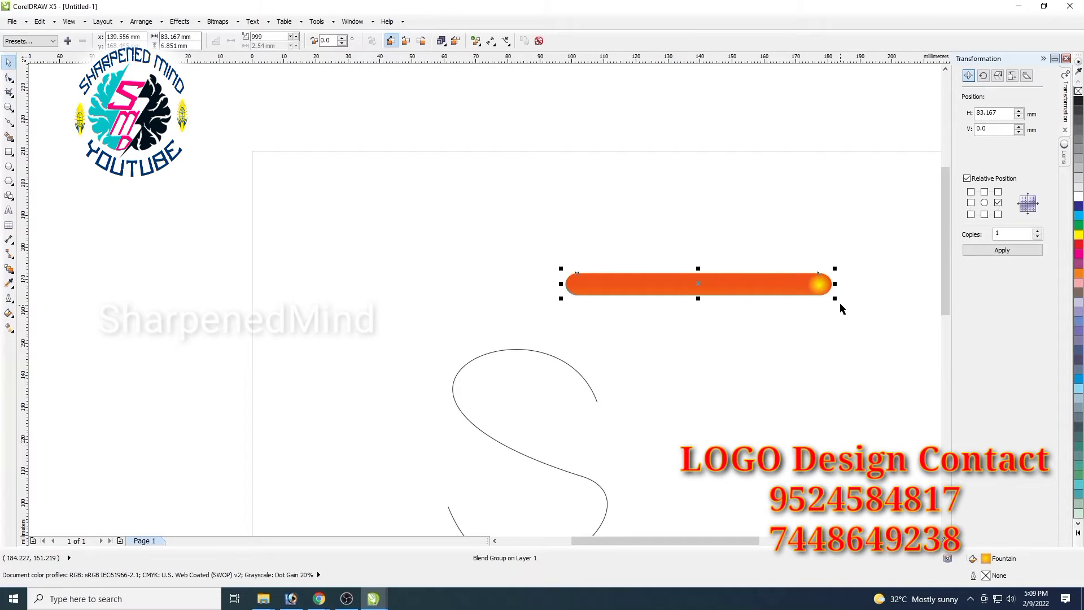
pyautogui.moveTo(836, 301); pyautogui.dragTo(778, 286)
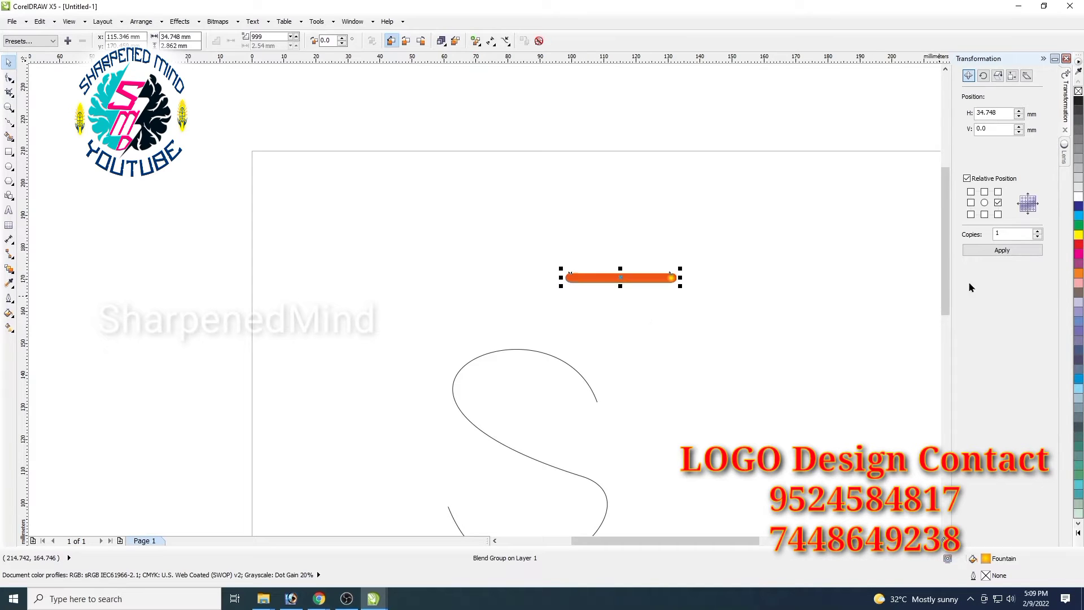
# Duplicate the blended bar directly below itself, then move the copy down and right, just above the S curve's upper end
pyautogui.click(984, 214)
pyautogui.click(999, 250)
pyautogui.moveTo(642, 293); pyautogui.dragTo(672, 338)
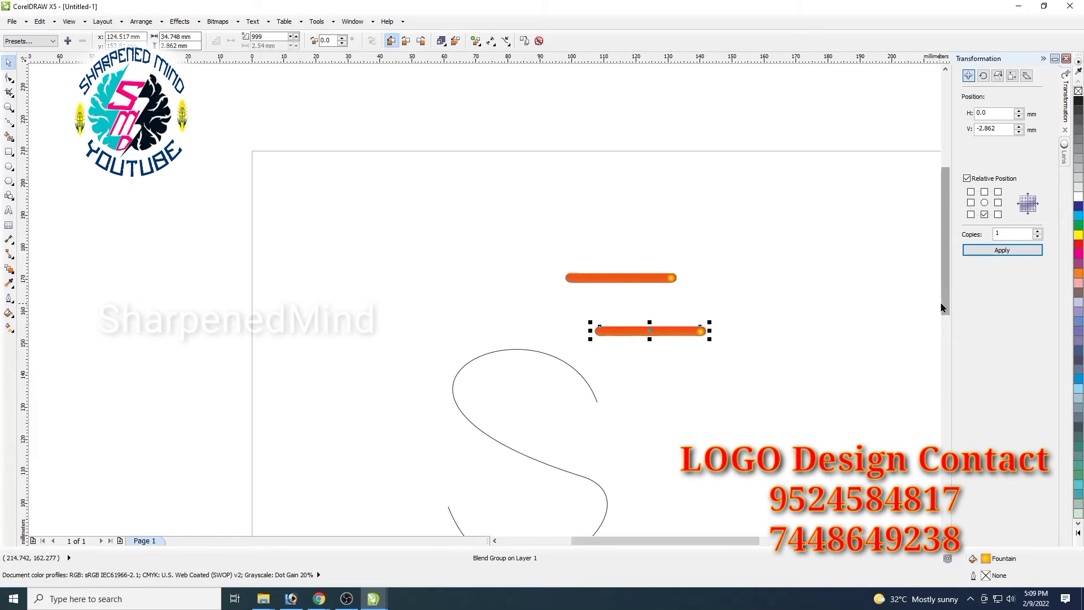
# Assign the S curve as the new path for the lower blended bar
pyautogui.moveTo(946, 304); pyautogui.dragTo(946, 326)
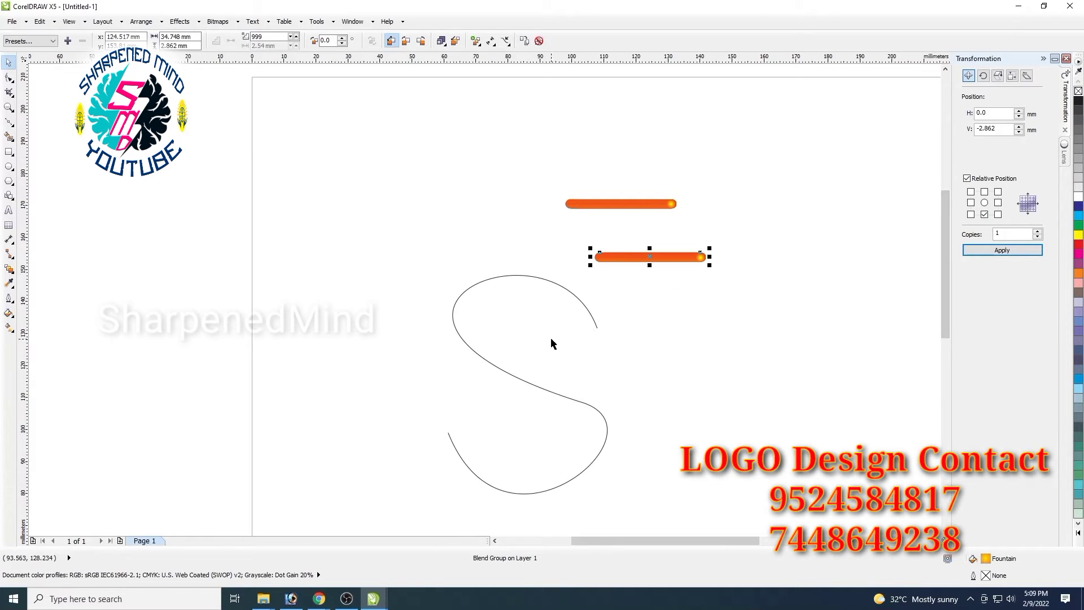
pyautogui.click(507, 43)
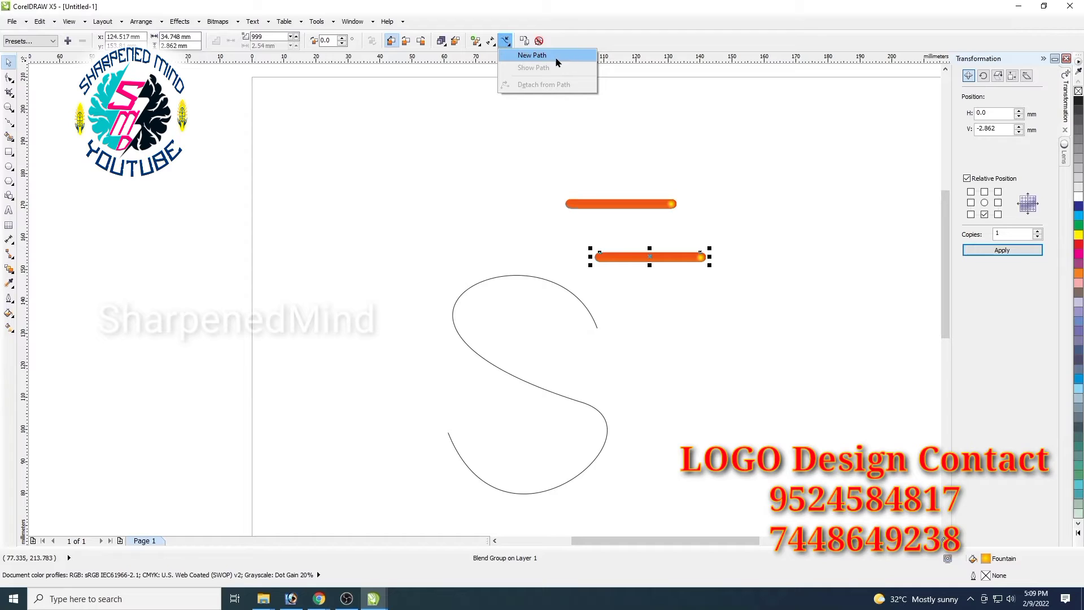
pyautogui.click(532, 56)
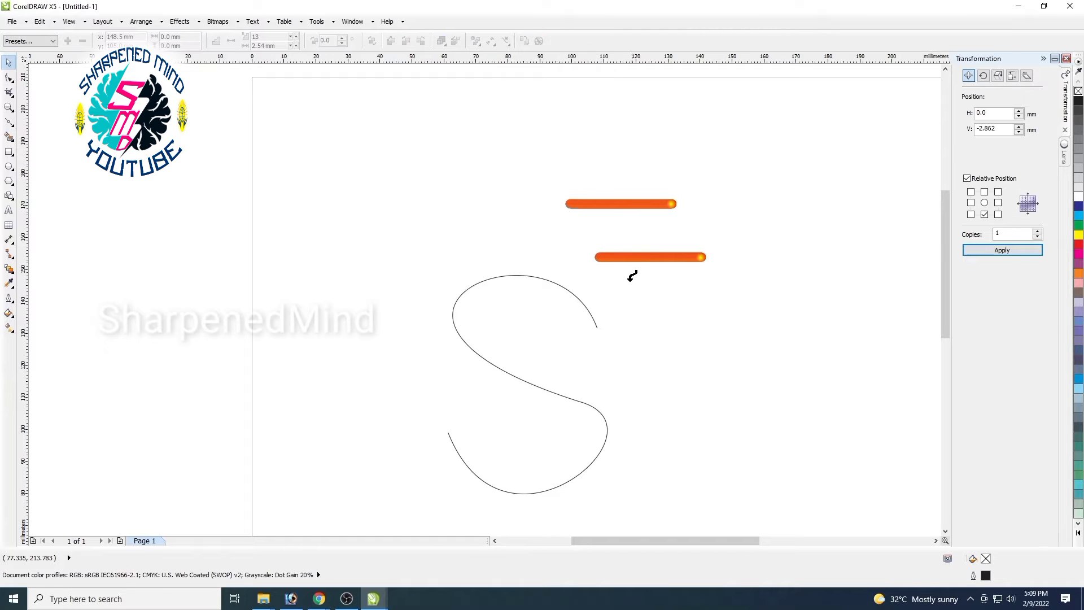
pyautogui.click(596, 323)
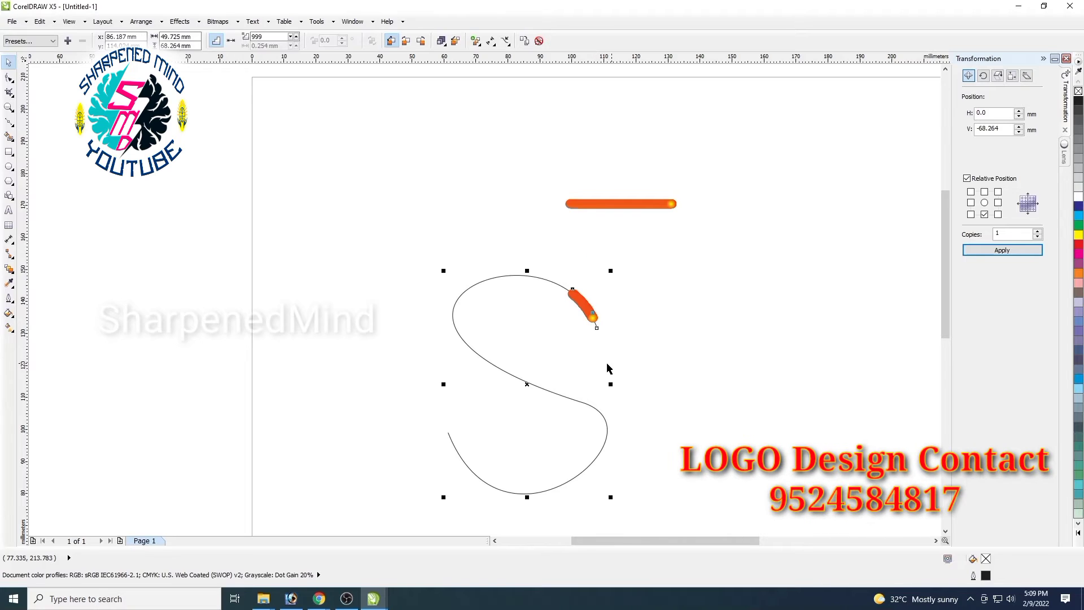
# Stretch the blend along the full S path and deselect it
pyautogui.click(477, 42)
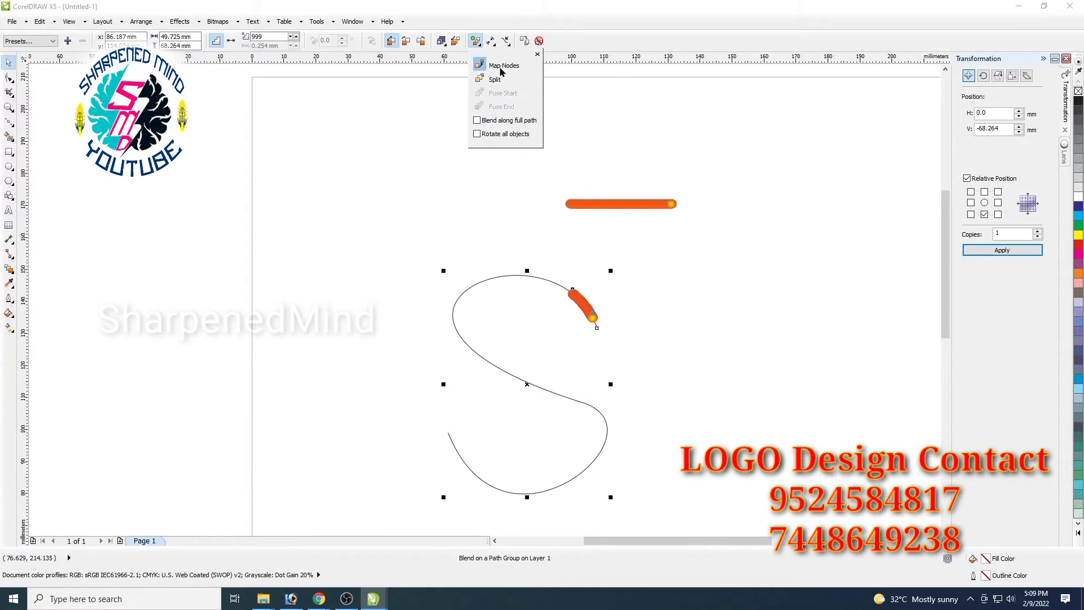
pyautogui.click(477, 121)
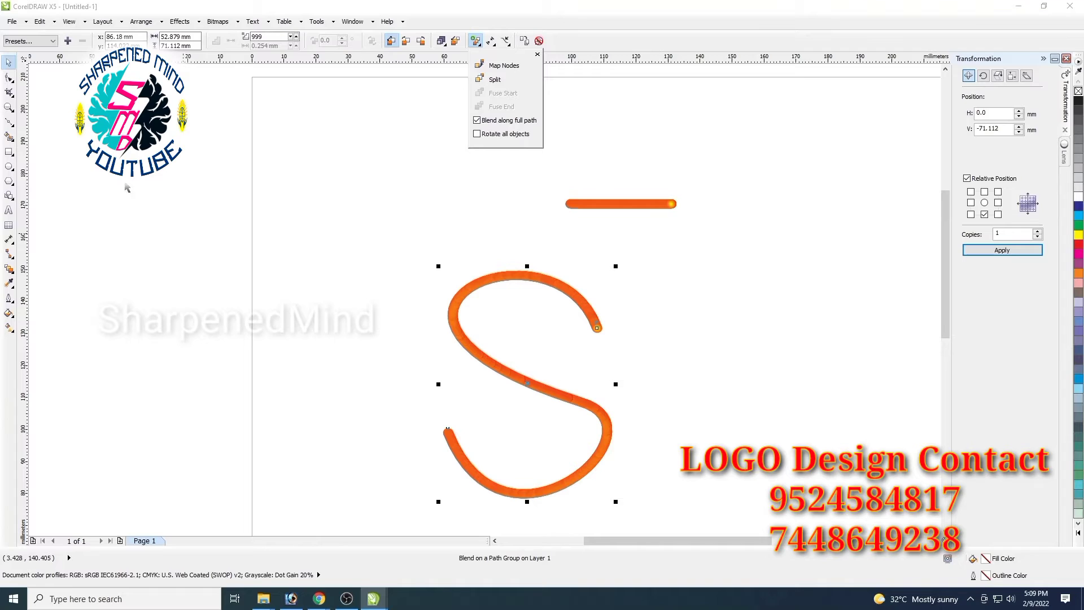
pyautogui.click(10, 65)
pyautogui.click(430, 343)
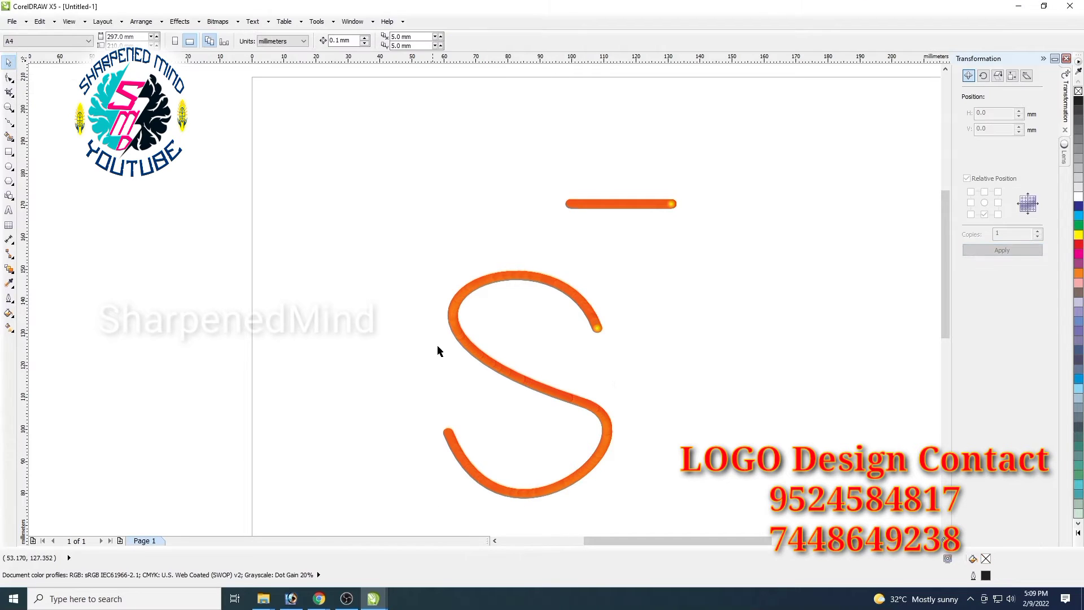
# Reposition the blended S below and slightly left of the straight bar
pyautogui.moveTo(465, 346); pyautogui.dragTo(669, 346)
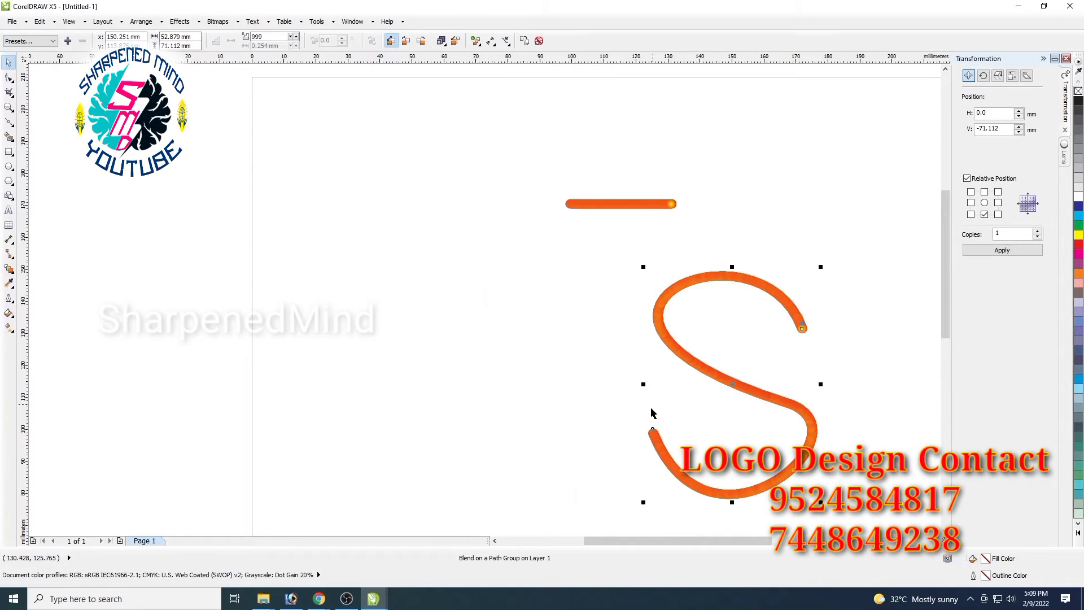
pyautogui.moveTo(713, 374); pyautogui.dragTo(554, 353)
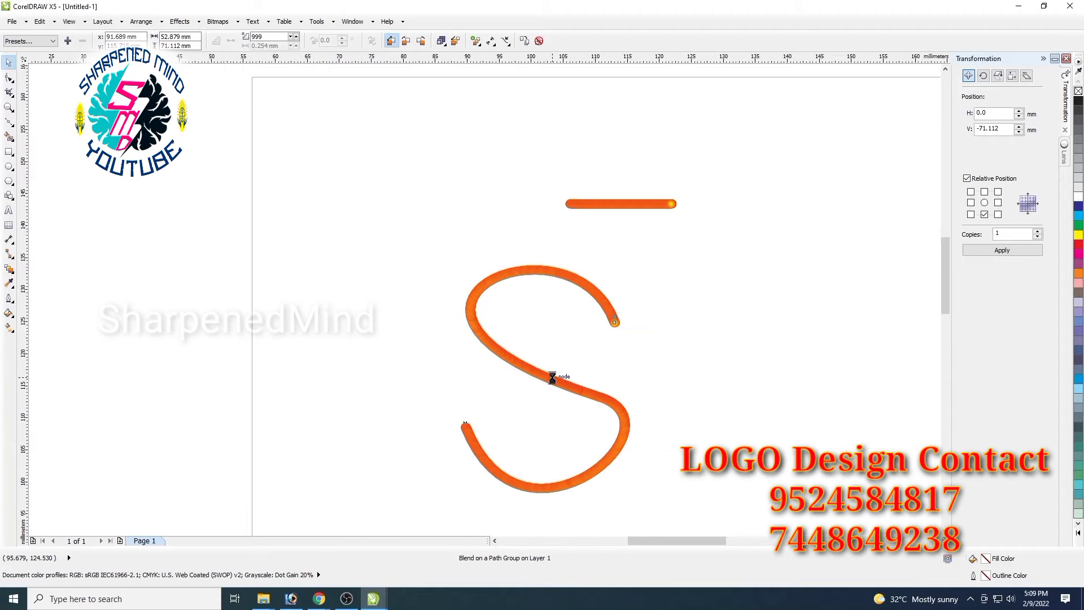
pyautogui.scroll(-1, 552, 378)
pyautogui.click(699, 384)
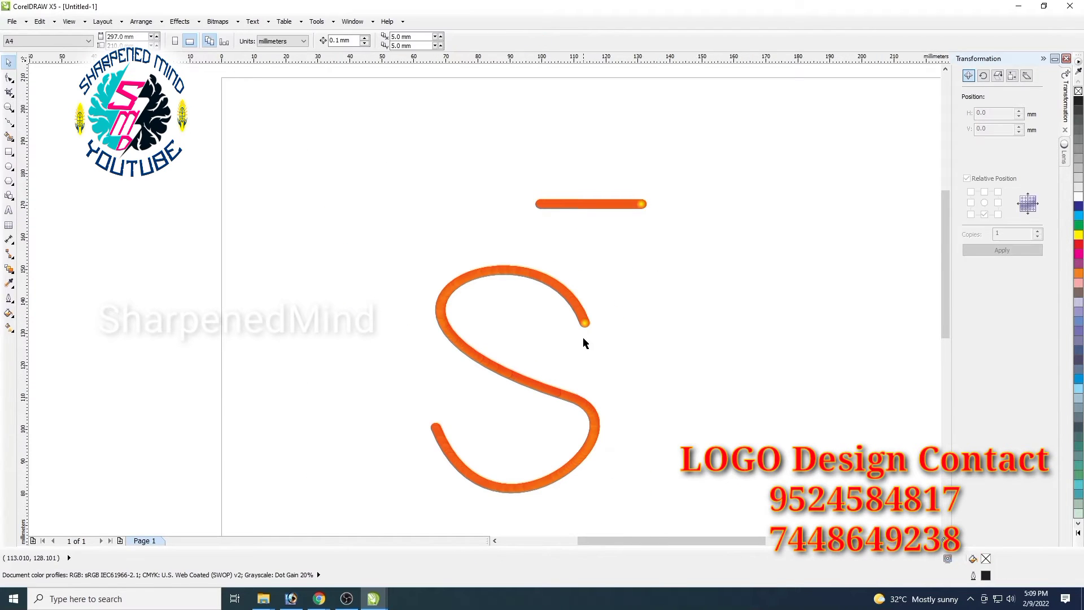
pyautogui.scroll(4, 583, 326)
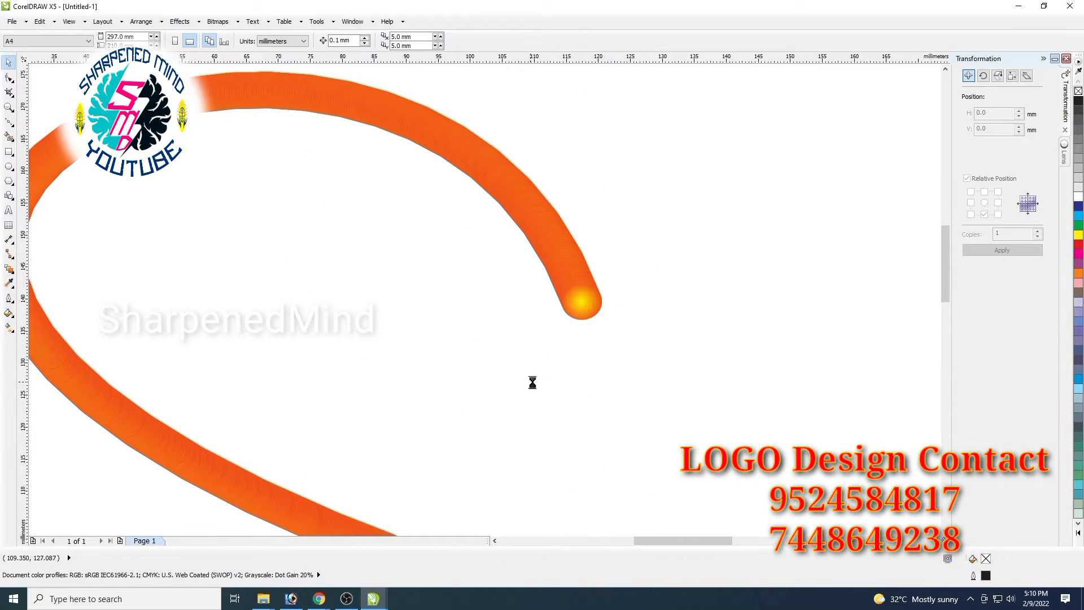
pyautogui.scroll(-6, 629, 418)
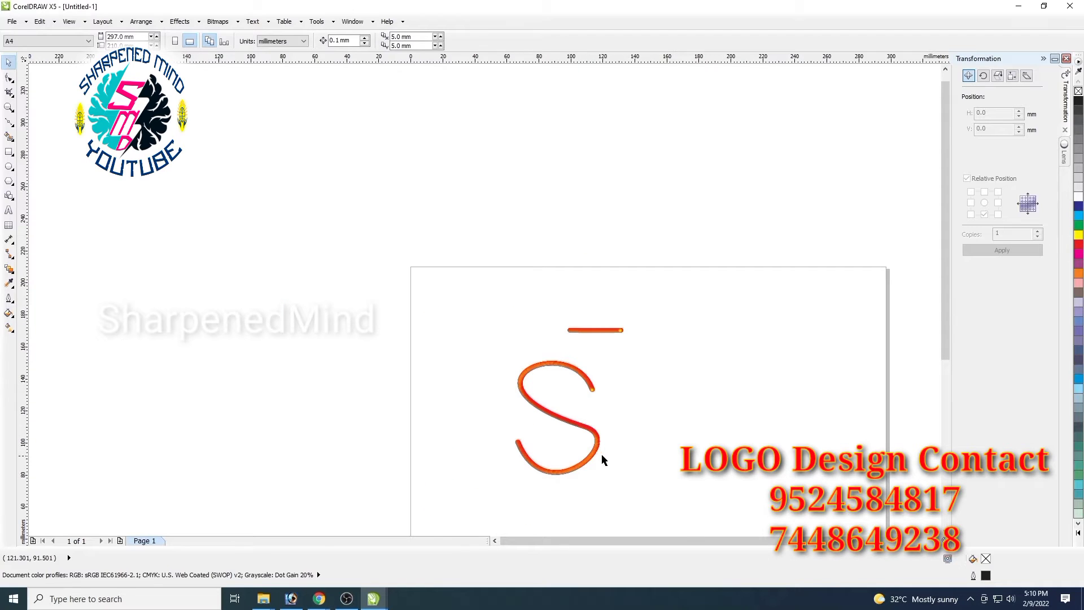
pyautogui.click(595, 447)
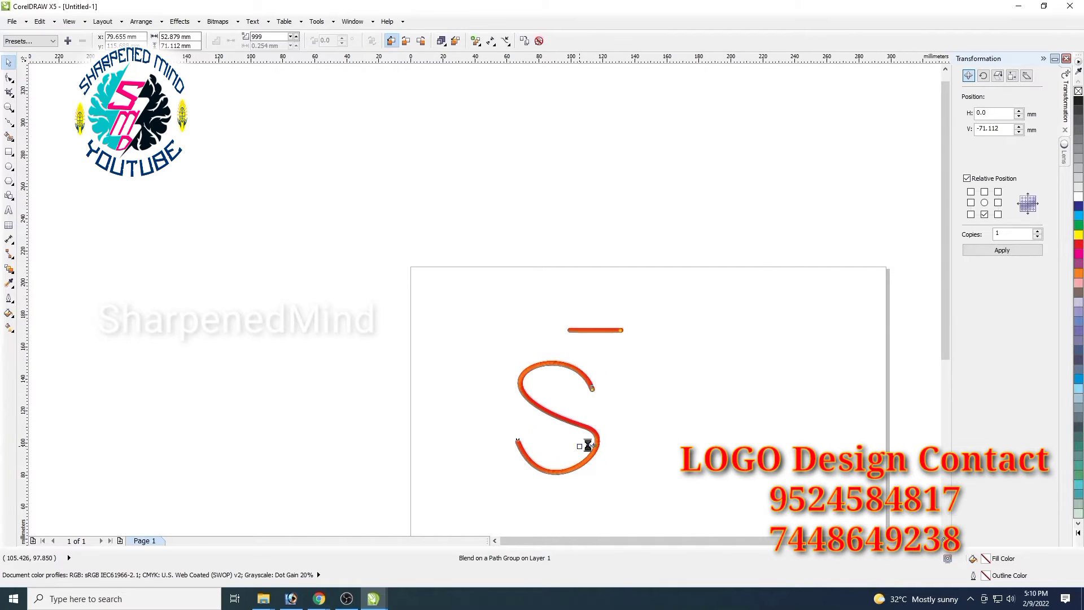
pyautogui.moveTo(586, 442); pyautogui.dragTo(566, 443)
pyautogui.click(610, 332)
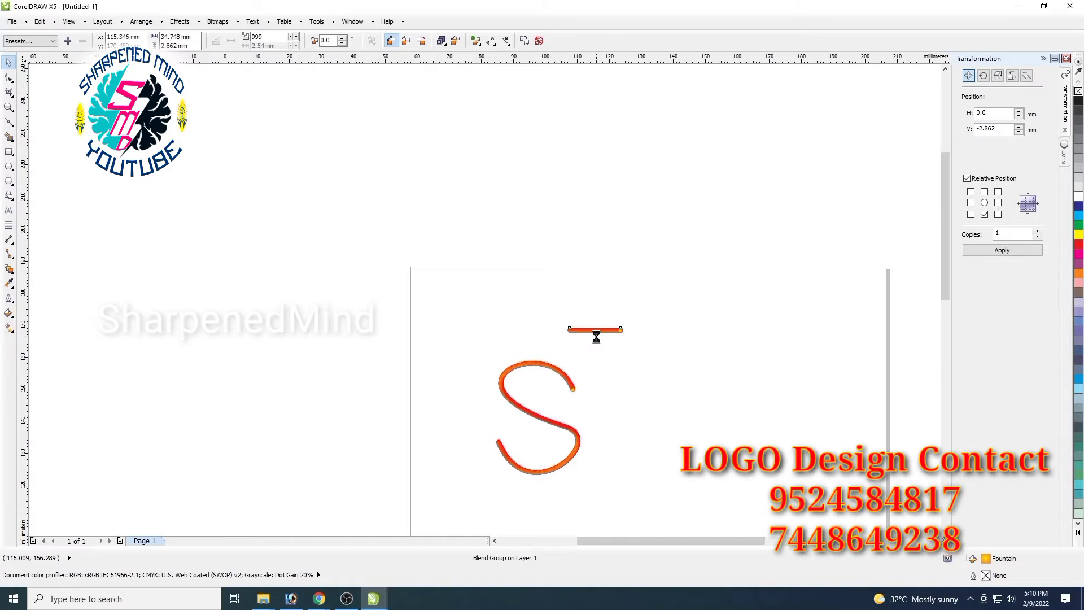
pyautogui.scroll(2, 596, 335)
pyautogui.scroll(-1, 802, 447)
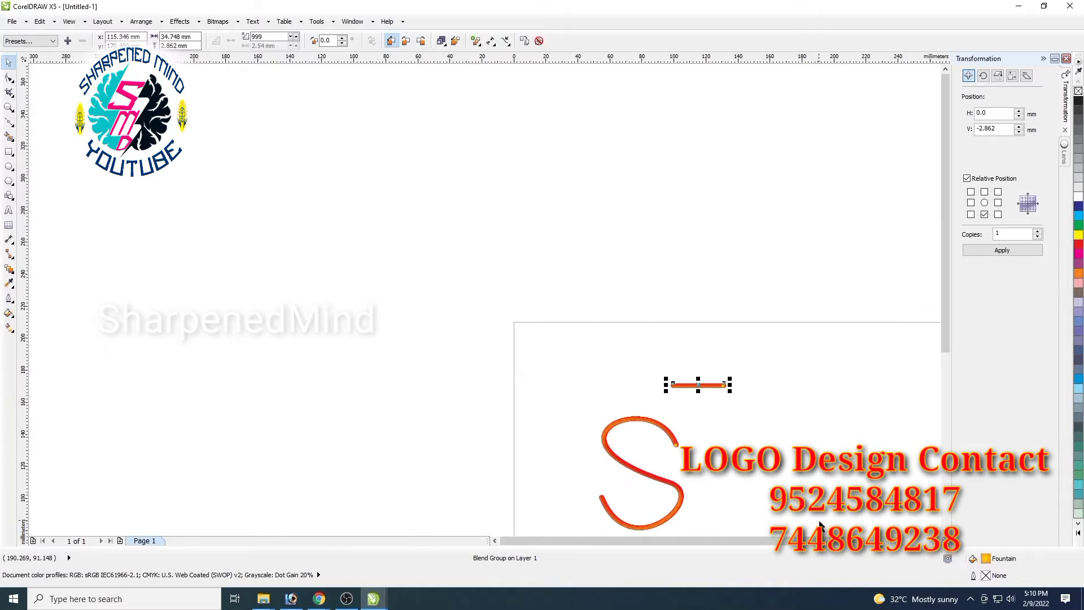
pyautogui.hscroll(2, 823, 543)
pyautogui.moveTo(824, 545); pyautogui.dragTo(818, 544)
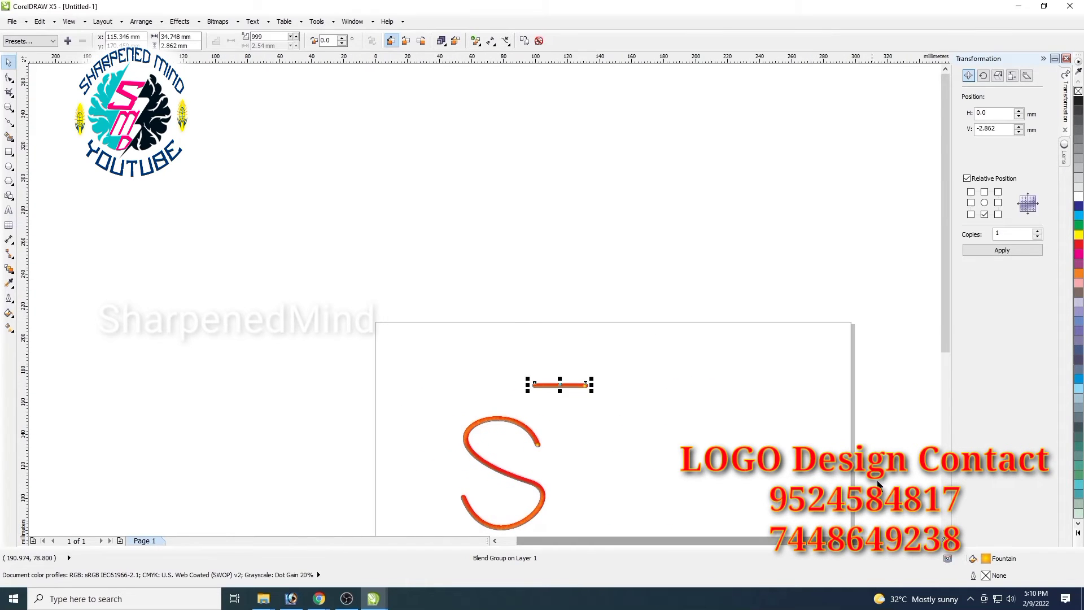
pyautogui.moveTo(945, 321); pyautogui.dragTo(946, 349)
pyautogui.click(152, 320)
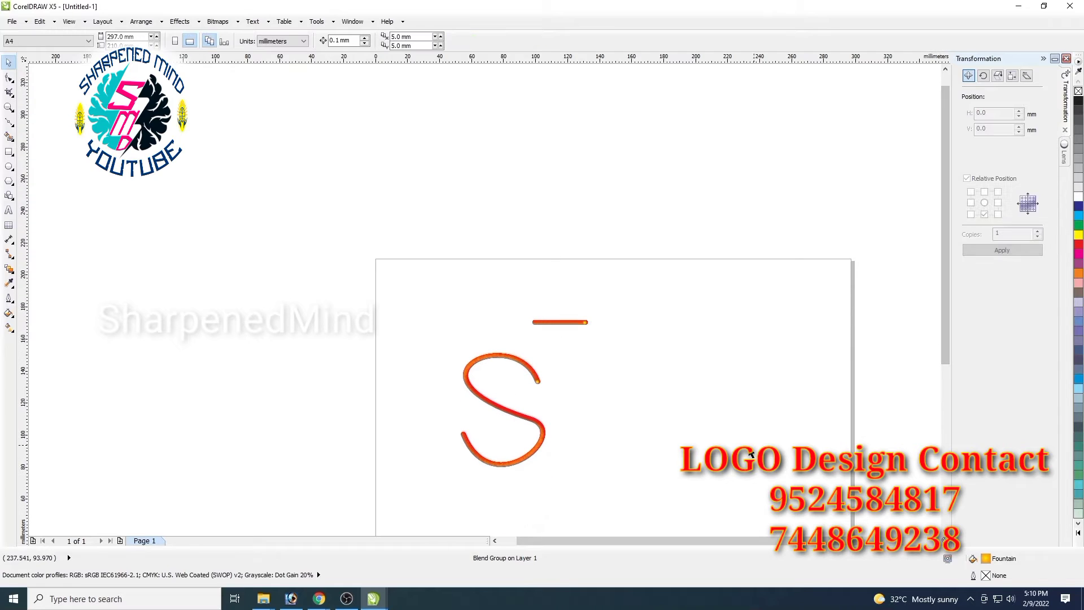
# Draw a looping, wavy trial path beside the blended S with the Bezier tool and delete it
pyautogui.click(8, 124)
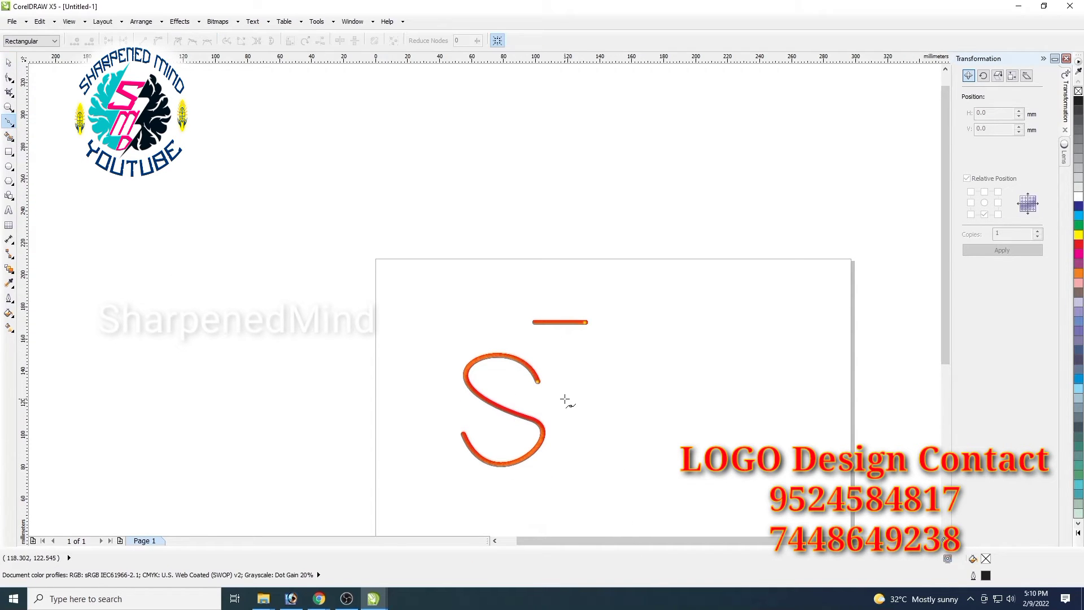
pyautogui.moveTo(565, 398); pyautogui.dragTo(636, 432)
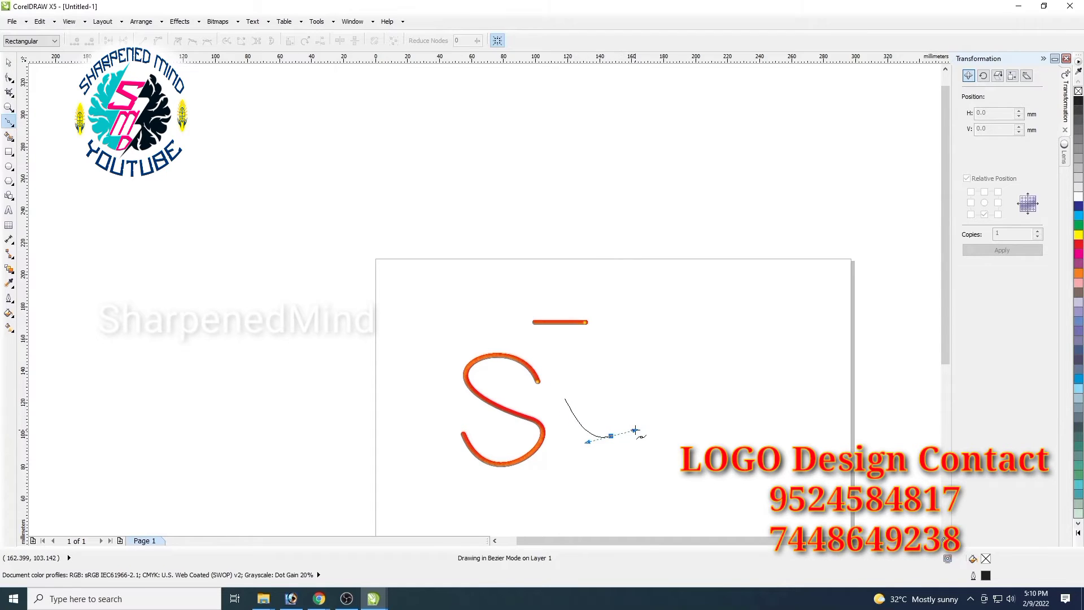
pyautogui.click(680, 405)
pyautogui.moveTo(725, 408); pyautogui.dragTo(779, 452)
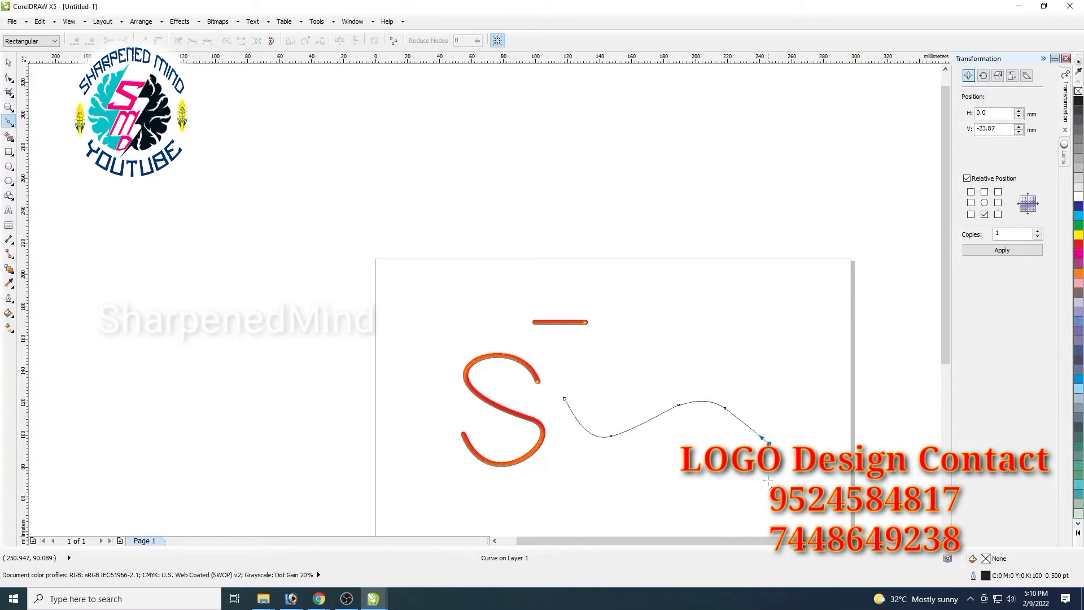
pyautogui.click(768, 480)
pyautogui.press('space')
pyautogui.moveTo(713, 475); pyautogui.dragTo(691, 422)
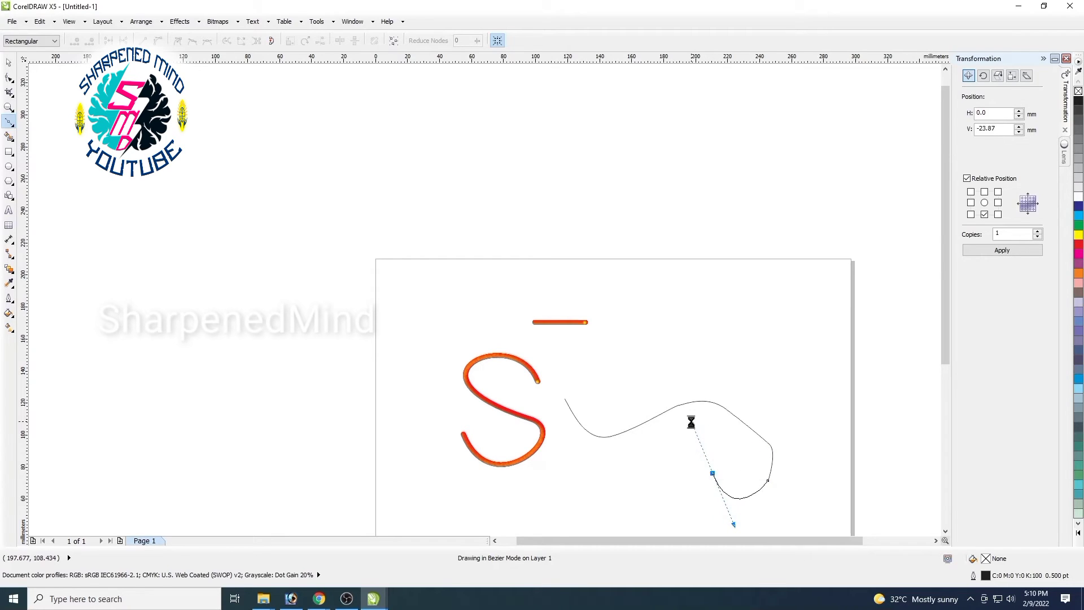
pyautogui.click(722, 433)
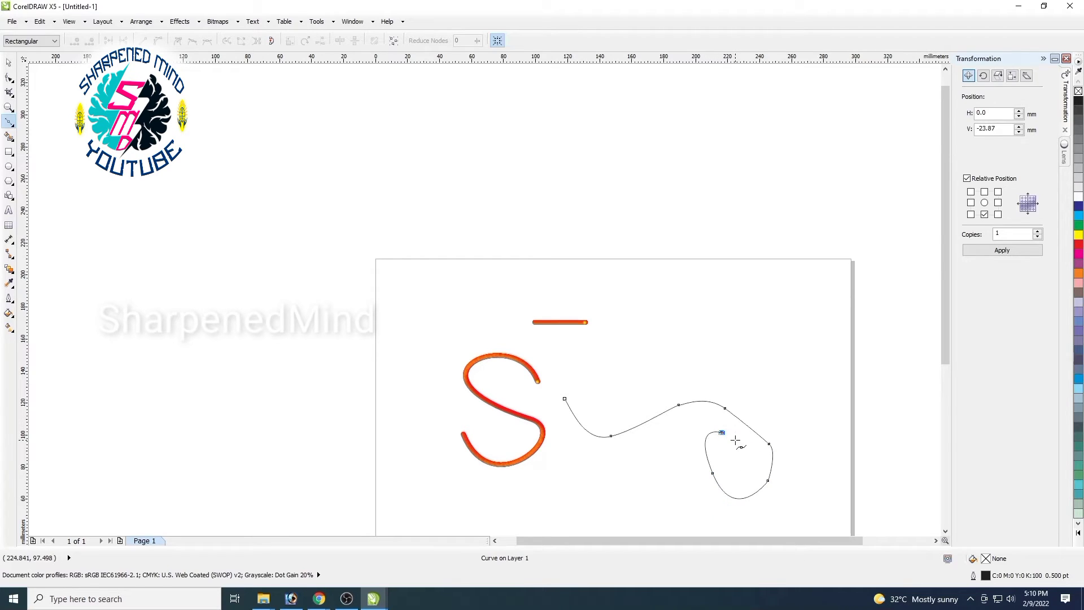
pyautogui.click(748, 406)
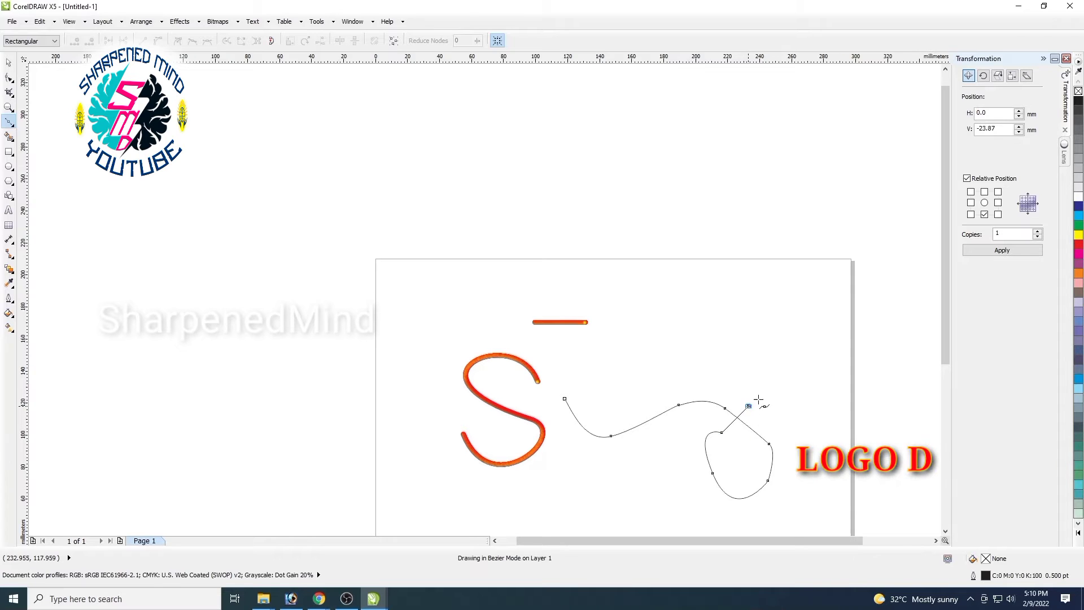
pyautogui.click(769, 380)
pyautogui.click(751, 368)
pyautogui.click(712, 368)
pyautogui.click(701, 377)
pyautogui.click(676, 411)
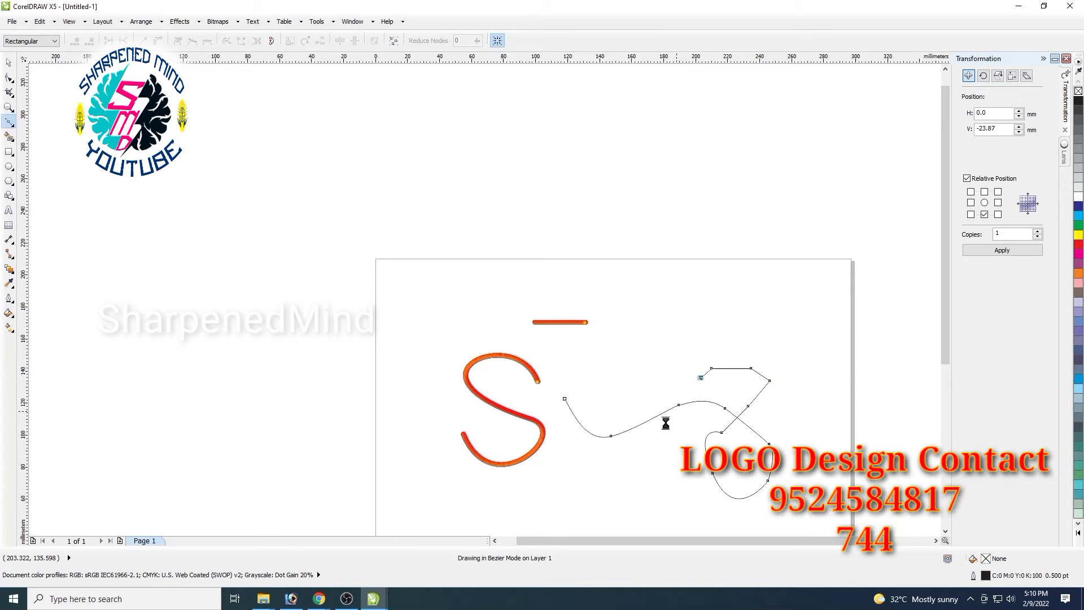
pyautogui.click(661, 431)
pyautogui.click(646, 443)
pyautogui.click(625, 456)
pyautogui.click(603, 460)
pyautogui.click(595, 453)
pyautogui.click(570, 442)
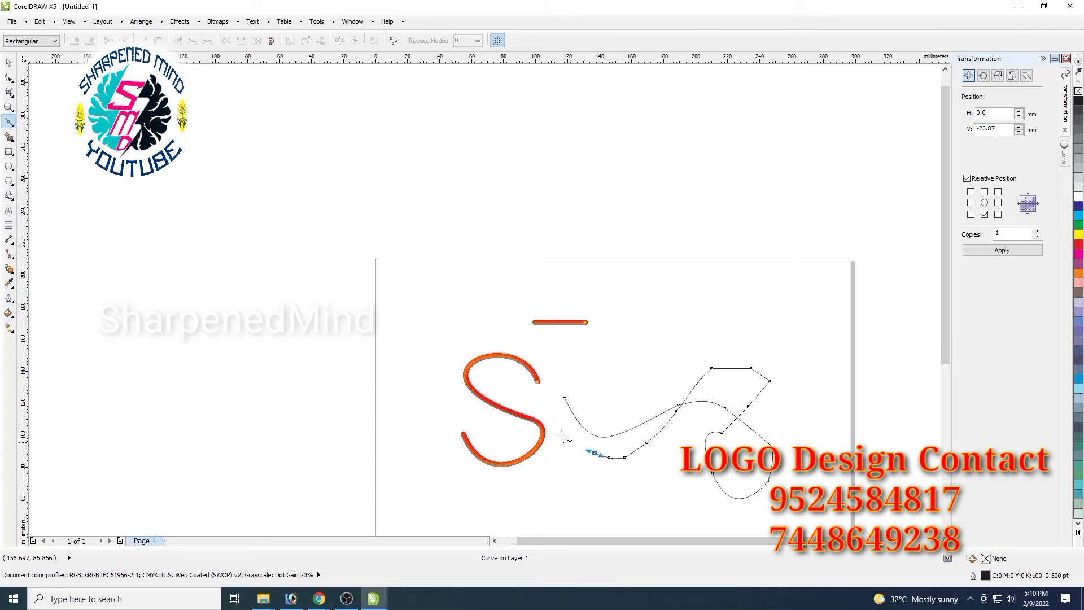
pyautogui.click(561, 433)
pyautogui.click(556, 416)
pyautogui.click(554, 397)
pyautogui.click(566, 375)
pyautogui.click(572, 373)
pyautogui.click(593, 373)
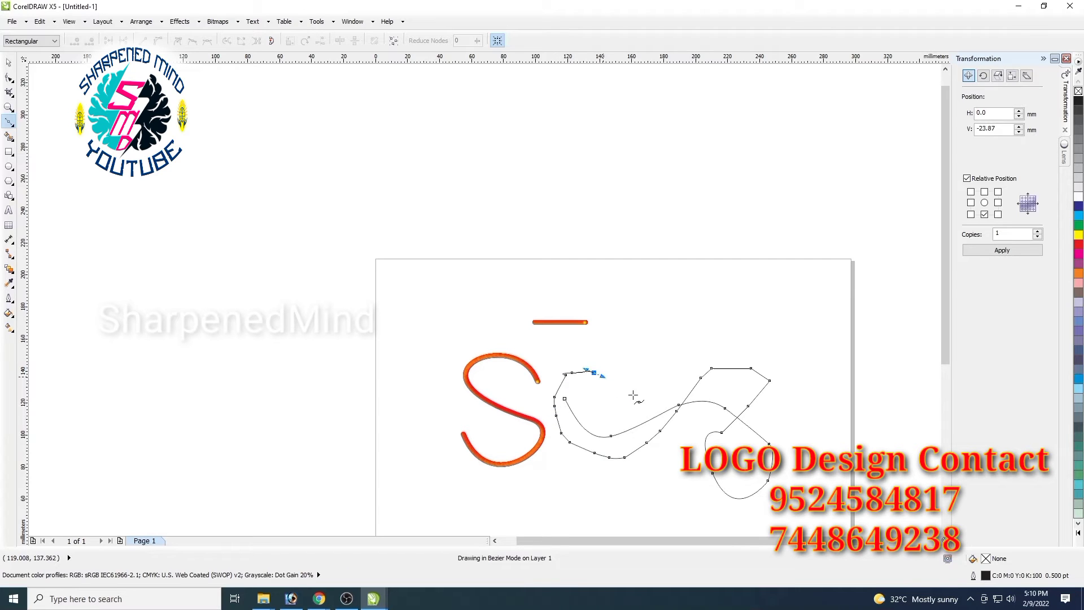
pyautogui.click(615, 384)
pyautogui.click(634, 395)
pyautogui.click(9, 66)
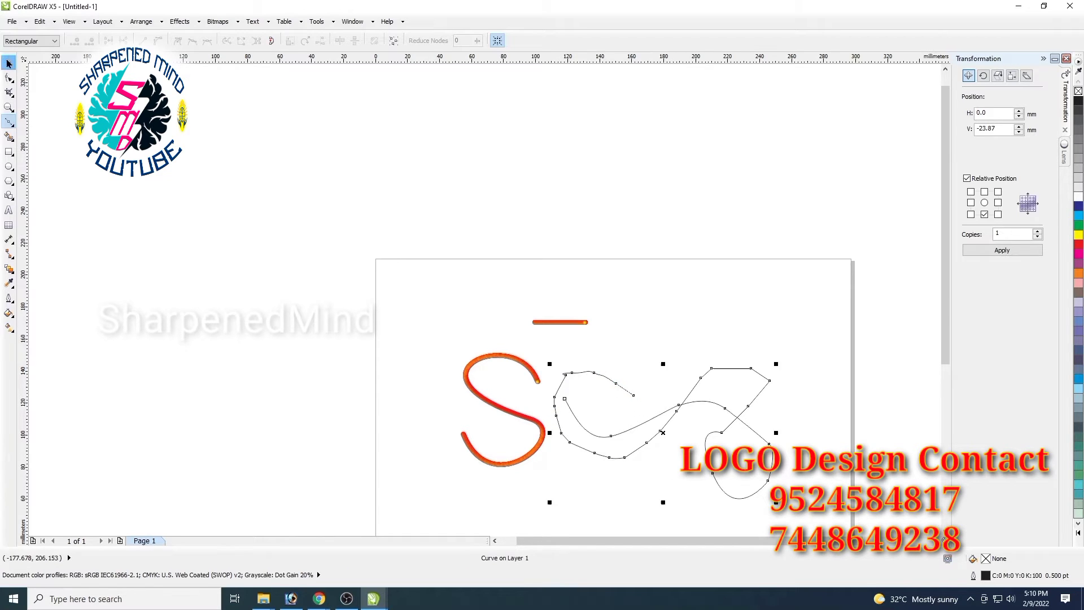
pyautogui.press('Delete')
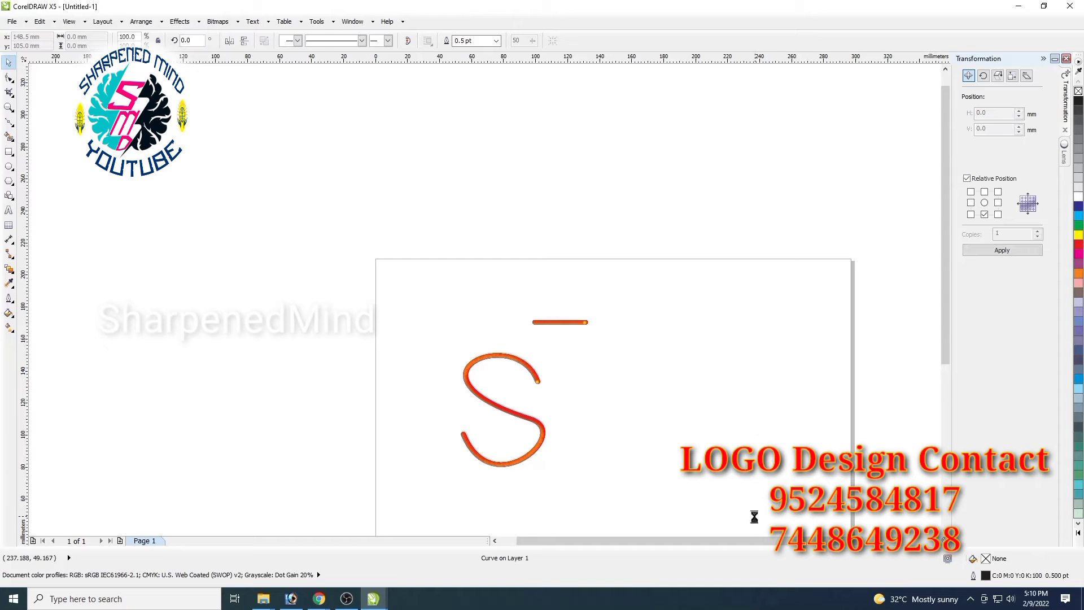
# Draw a rectangle about 64 × 67 mm beside the blended S and convert it to curves
pyautogui.click(575, 322)
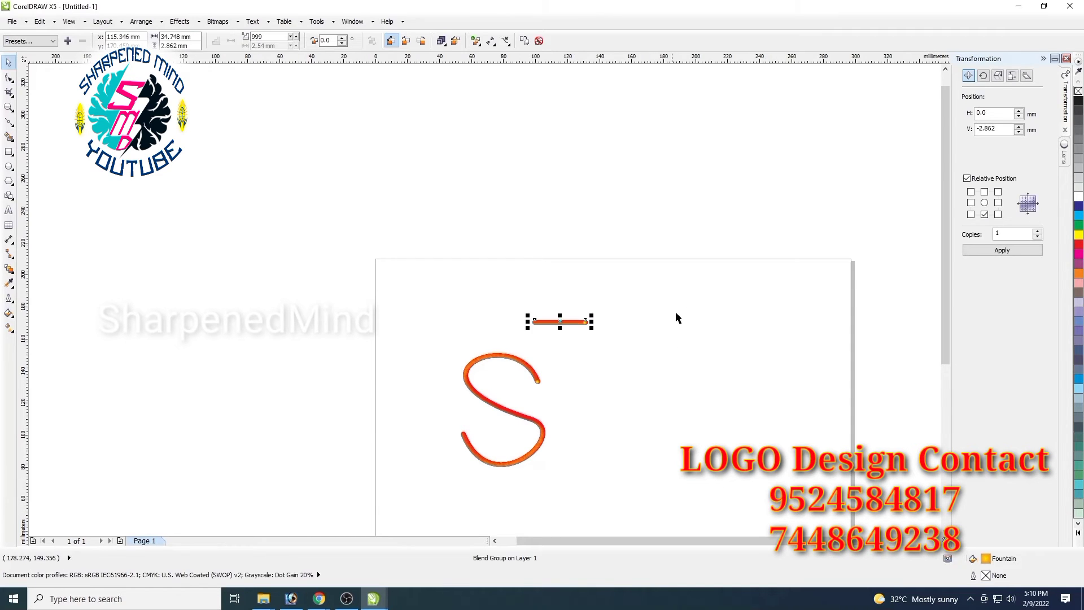
pyautogui.click(9, 151)
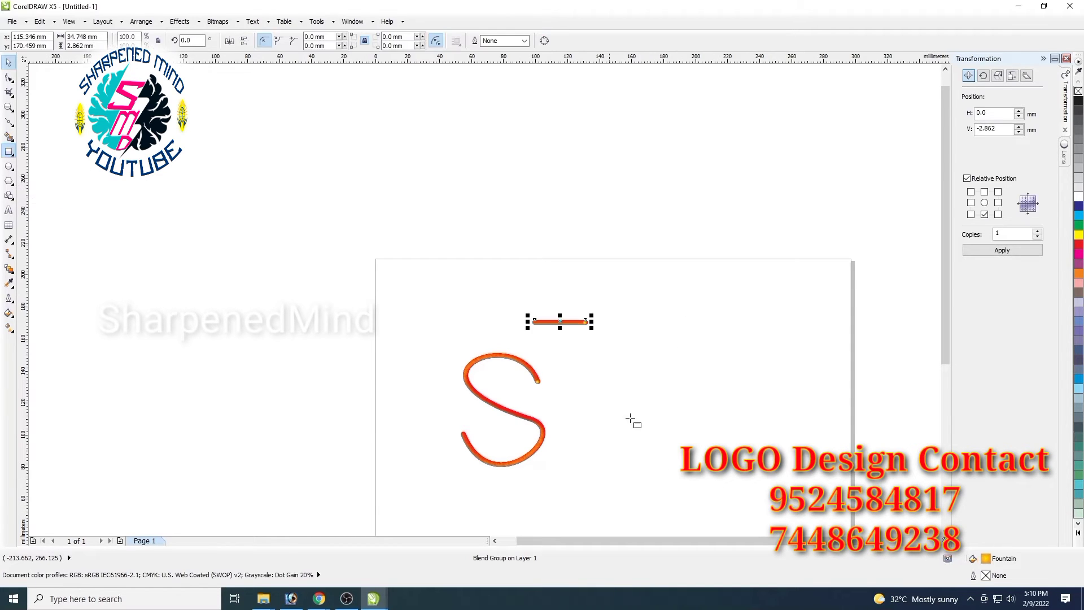
pyautogui.moveTo(636, 352); pyautogui.dragTo(738, 459)
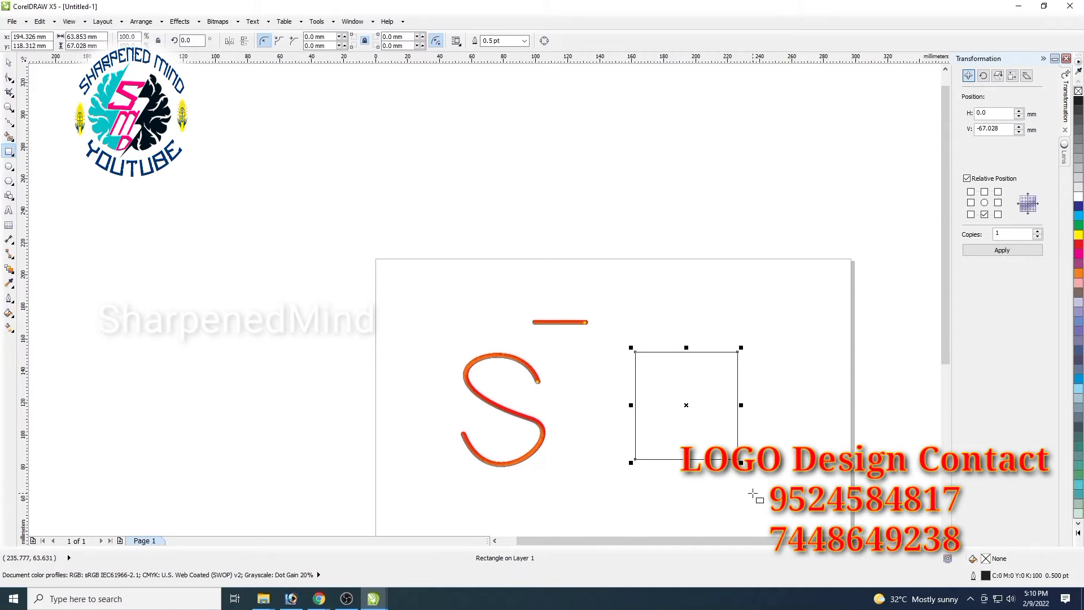
pyautogui.scroll(1, 754, 493)
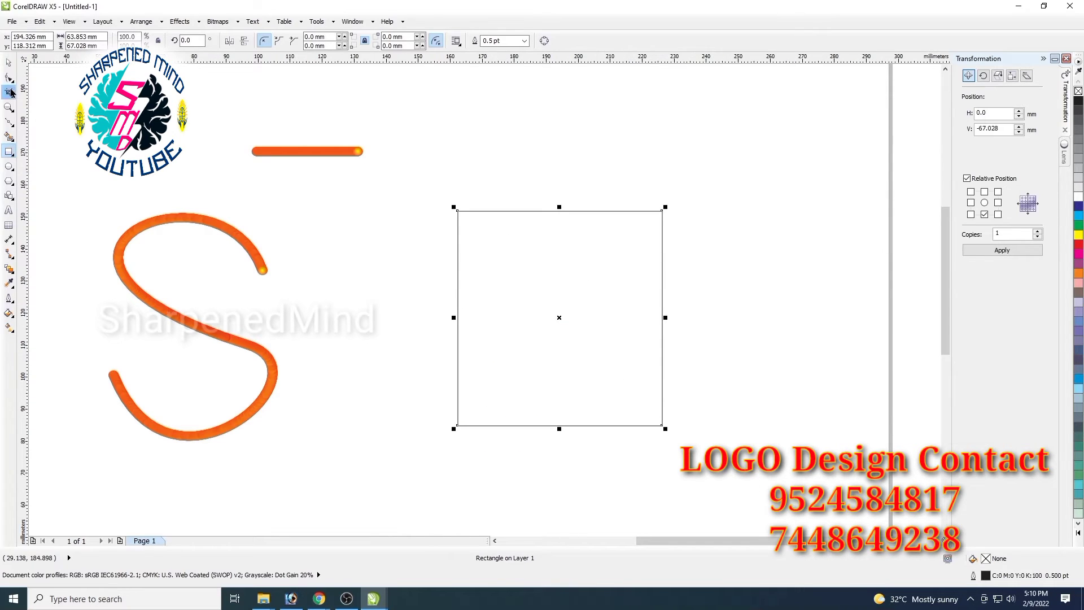
pyautogui.click(9, 62)
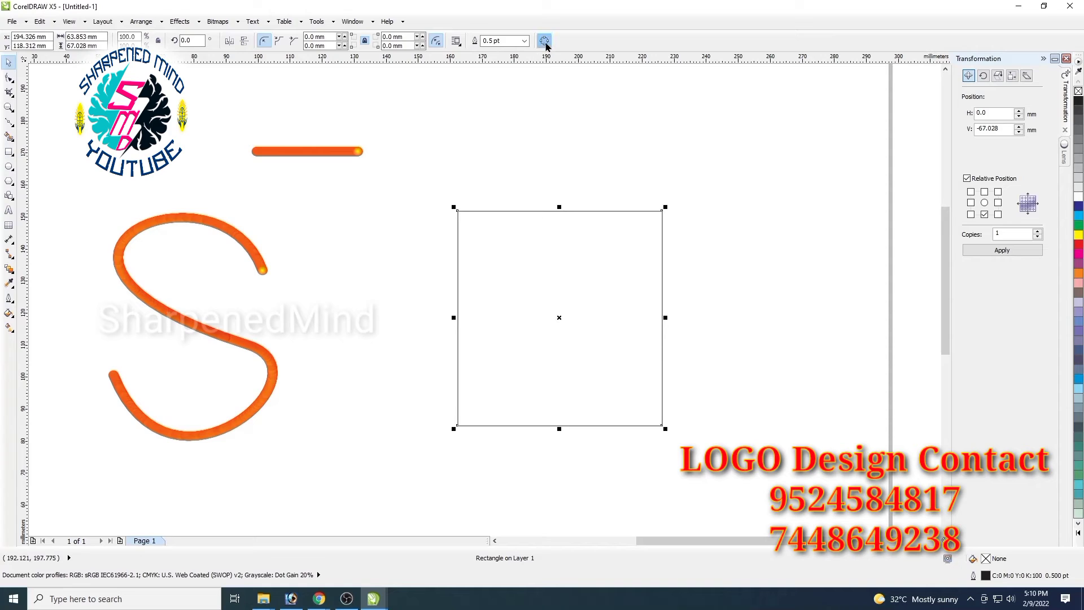
pyautogui.hotkey('ctrl', 'q')
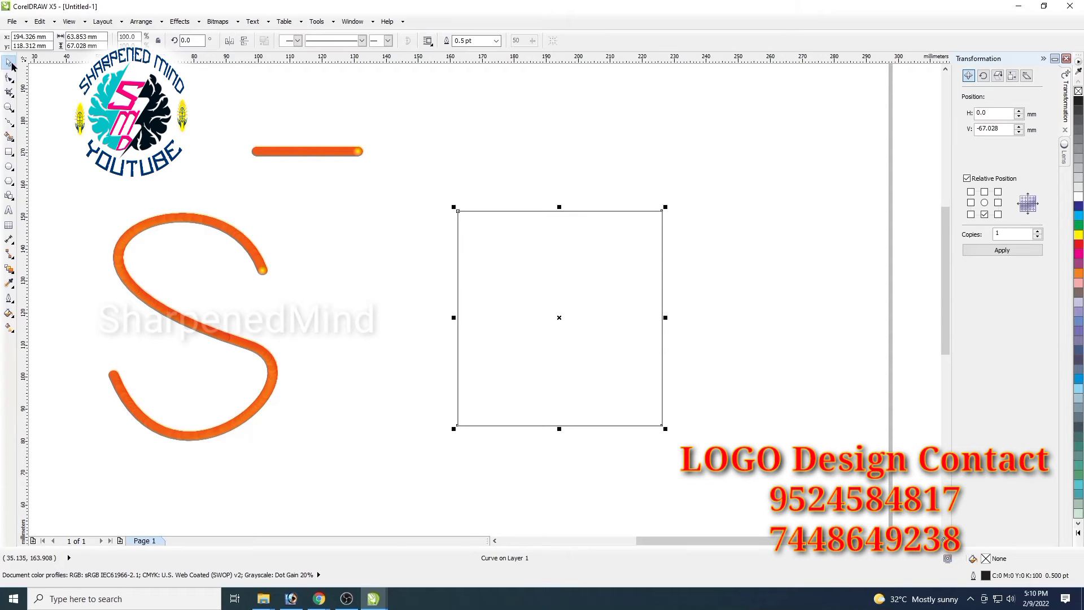
# Open the converted rectangle at its lower-right corner and delete its right and bottom edges
pyautogui.click(9, 77)
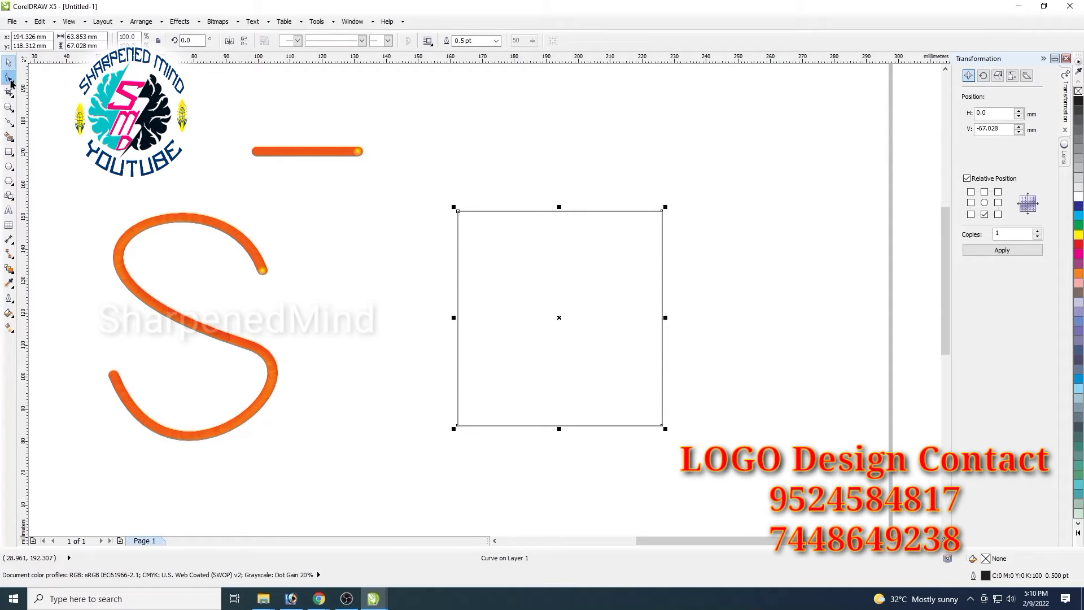
pyautogui.click(662, 425)
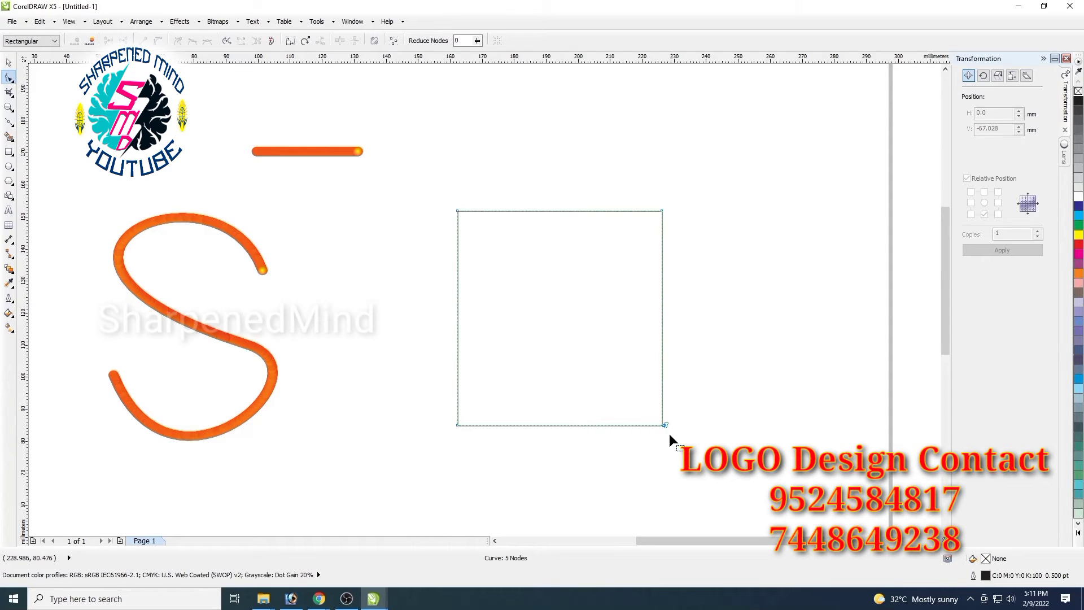
pyautogui.press('Delete')
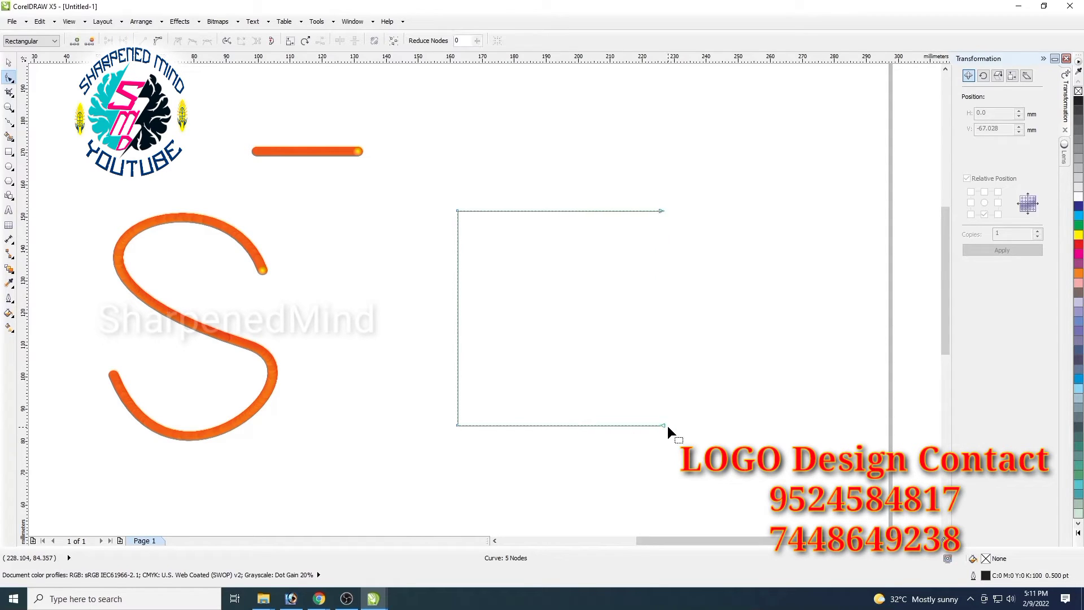
pyautogui.press('Delete')
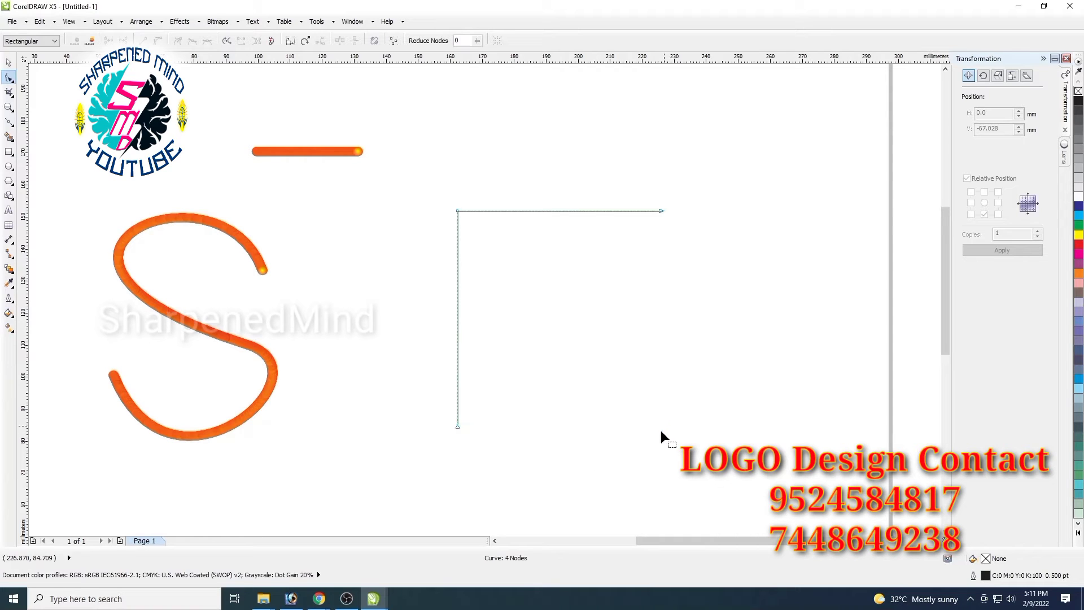
pyautogui.click(9, 62)
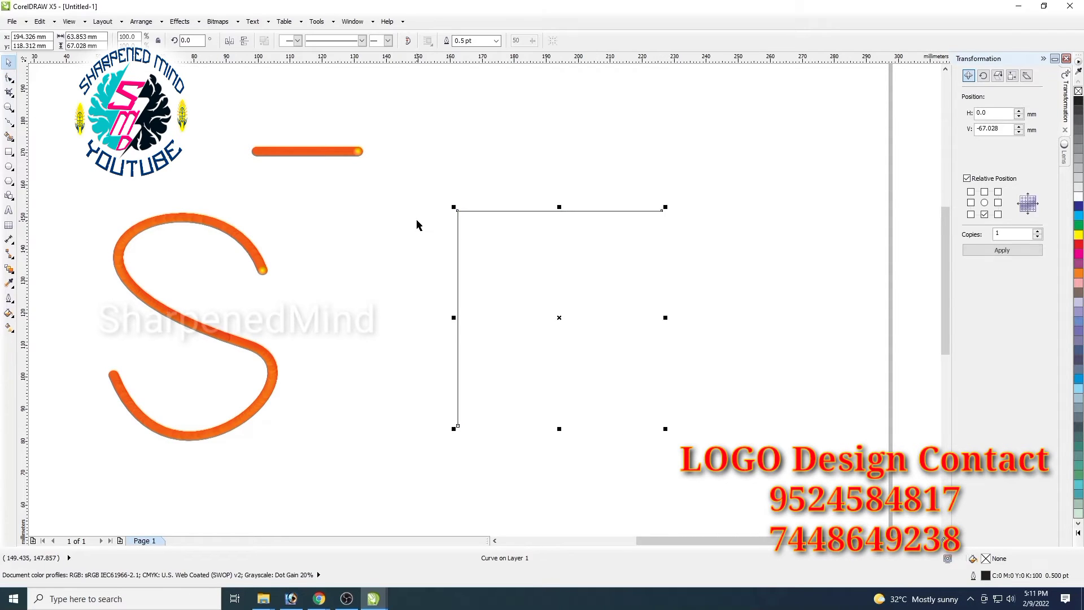
# Duplicate the straight blended bar and assign the open corner line as the copy's new path
pyautogui.click(336, 151)
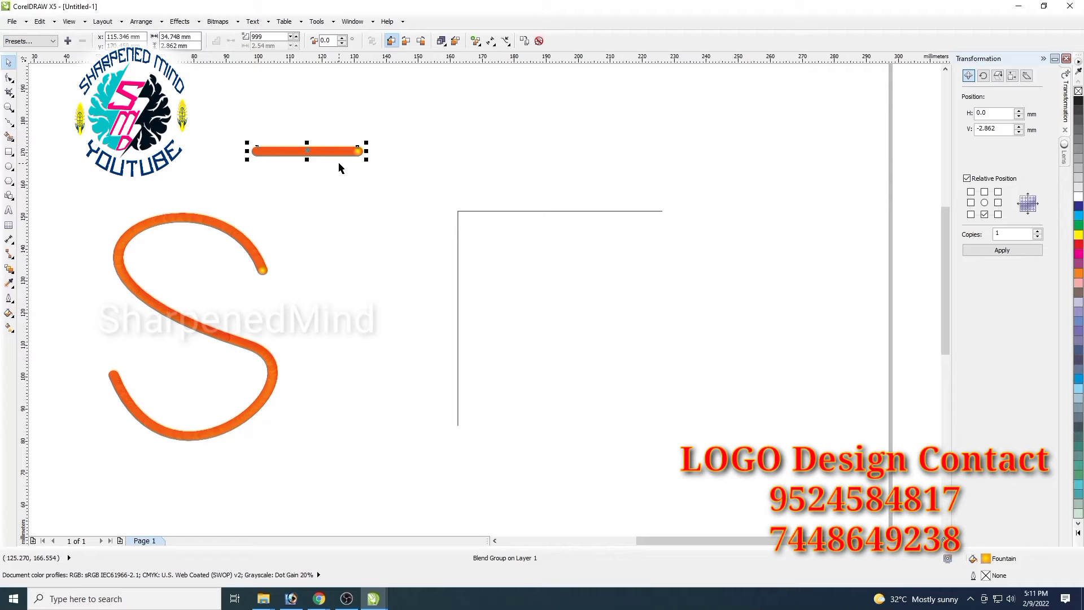
pyautogui.hotkey('ctrl', 'd')
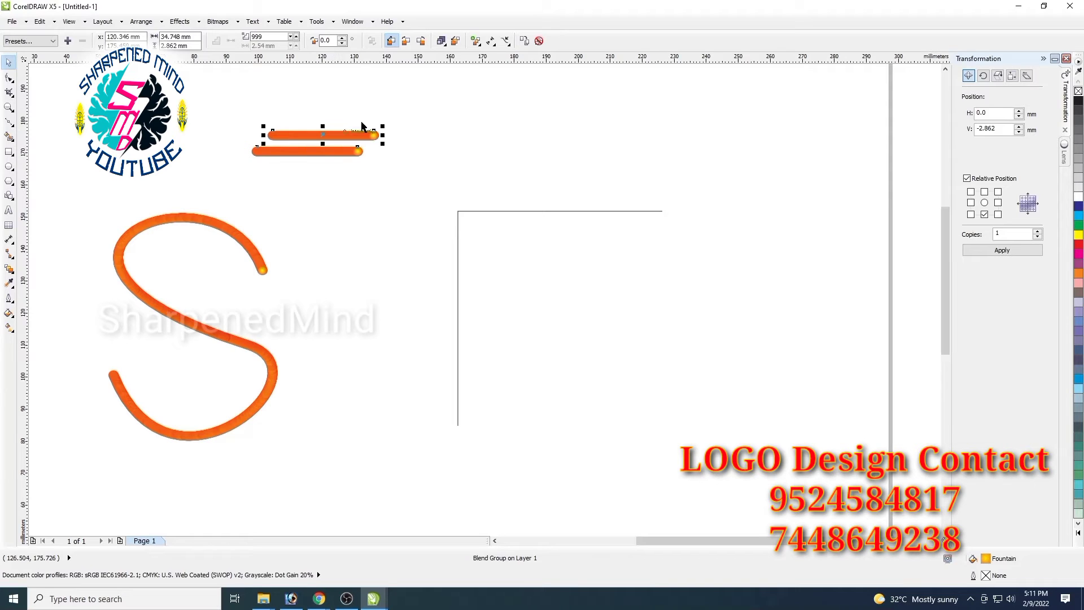
pyautogui.click(509, 45)
pyautogui.click(541, 59)
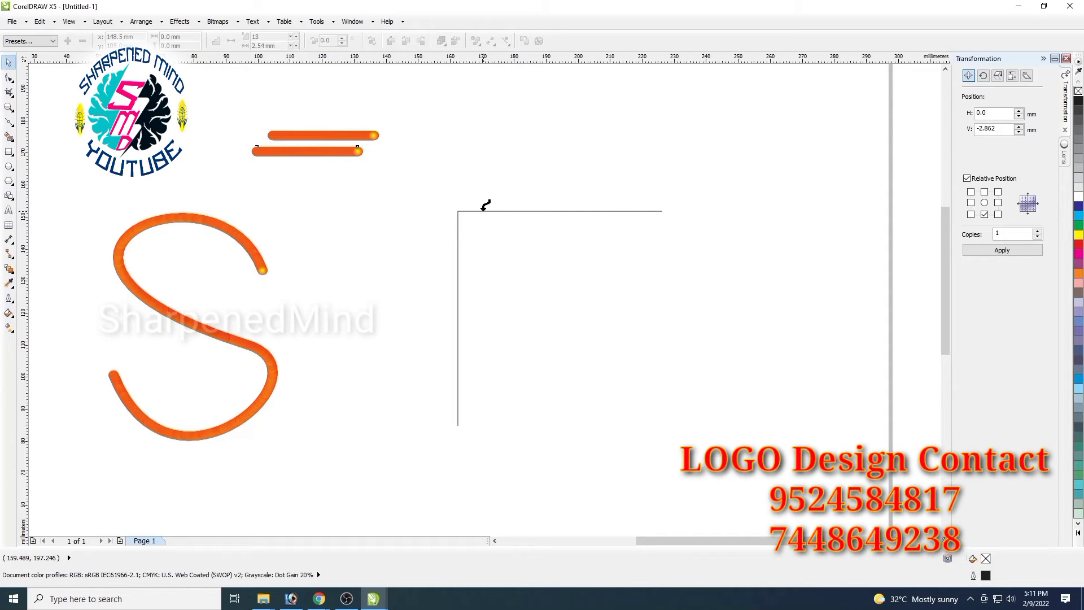
pyautogui.click(516, 262)
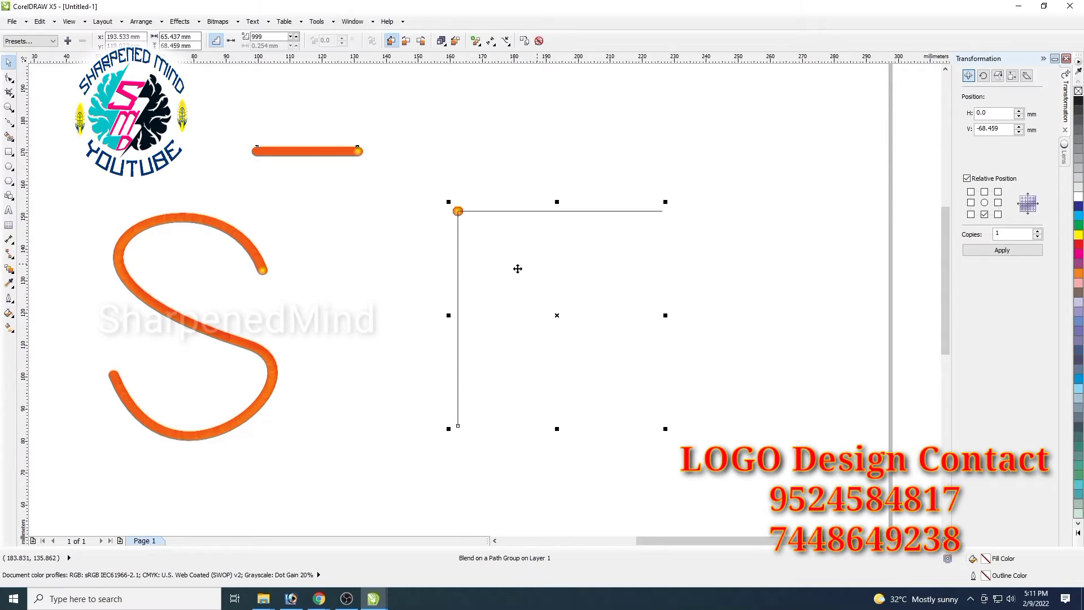
# Stretch the corner blend along its full path
pyautogui.click(420, 194)
pyautogui.click(491, 251)
pyautogui.click(481, 45)
pyautogui.click(477, 121)
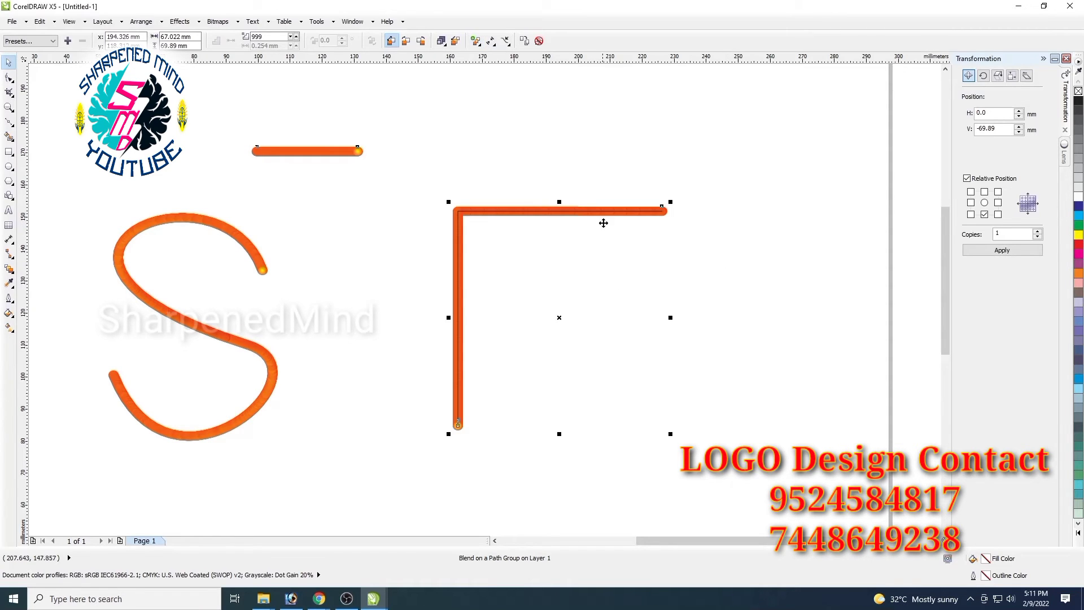
# Break the corner blend apart from its path and deselect everything
pyautogui.click(141, 22)
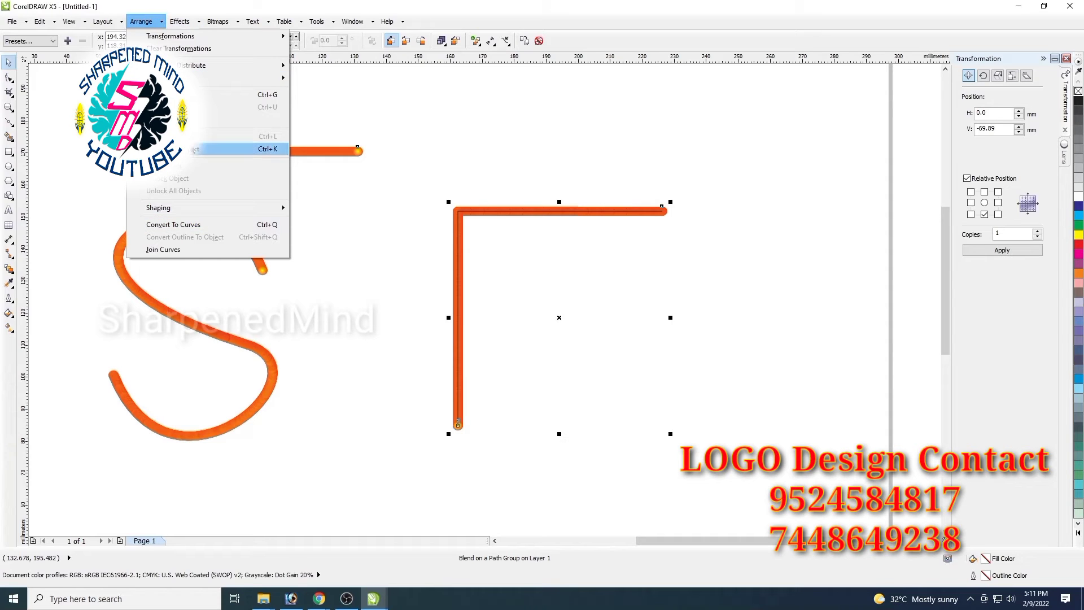
pyautogui.click(172, 149)
pyautogui.click(672, 233)
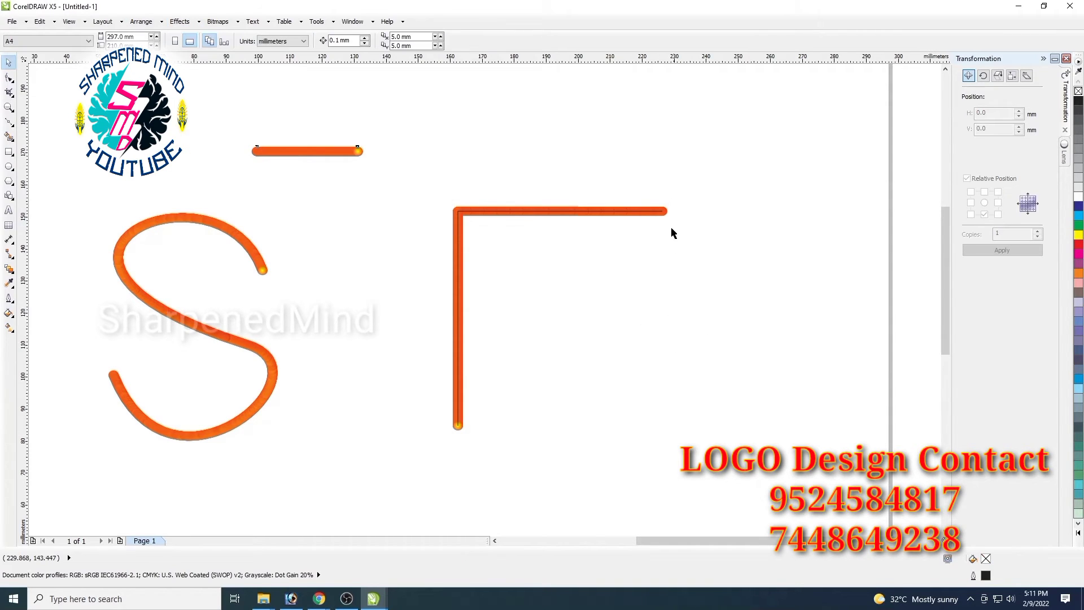
# Delete the thin corner path line running through the blended tube
pyautogui.click(663, 213)
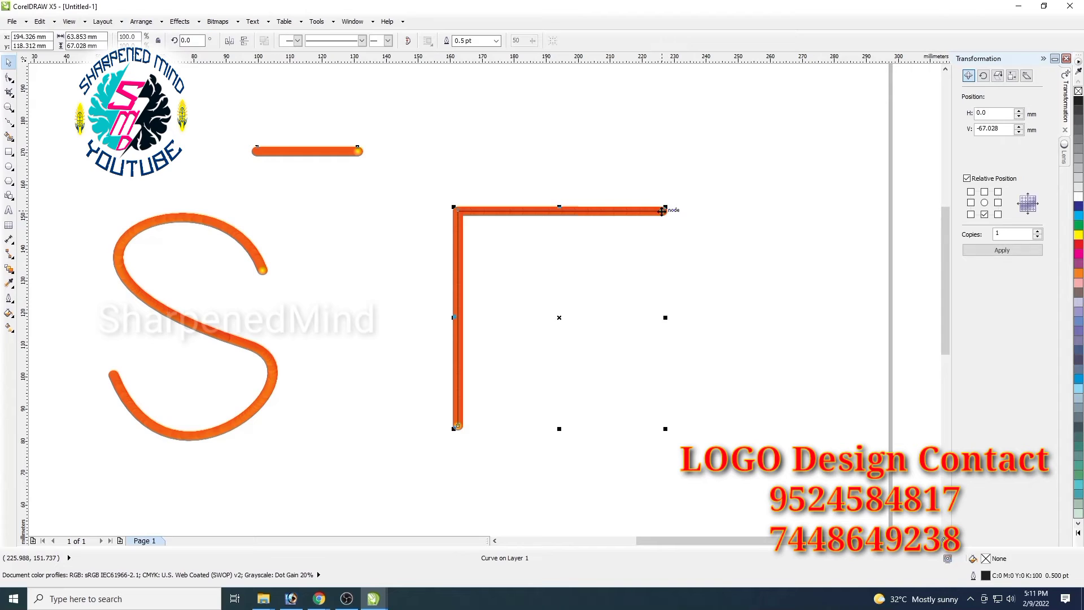
pyautogui.click(649, 241)
pyautogui.scroll(2, 459, 389)
pyautogui.scroll(-2, 471, 375)
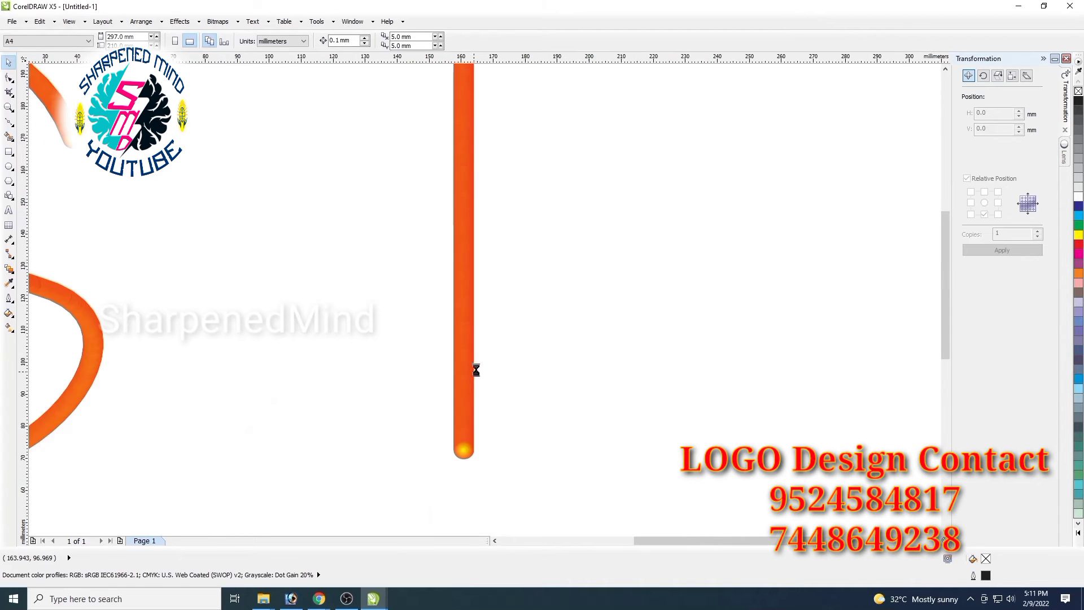
# Examine the corner tube up close and the fountain fill settings of the ellipse at its lower end
pyautogui.scroll(3, 489, 204)
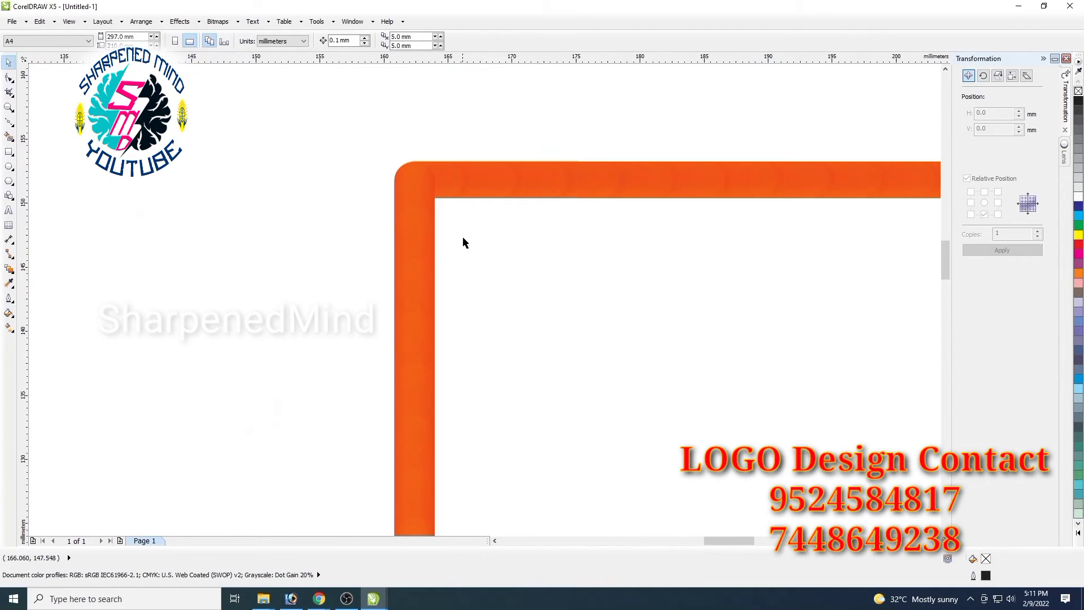
pyautogui.scroll(-1, 462, 240)
pyautogui.scroll(-2, 534, 407)
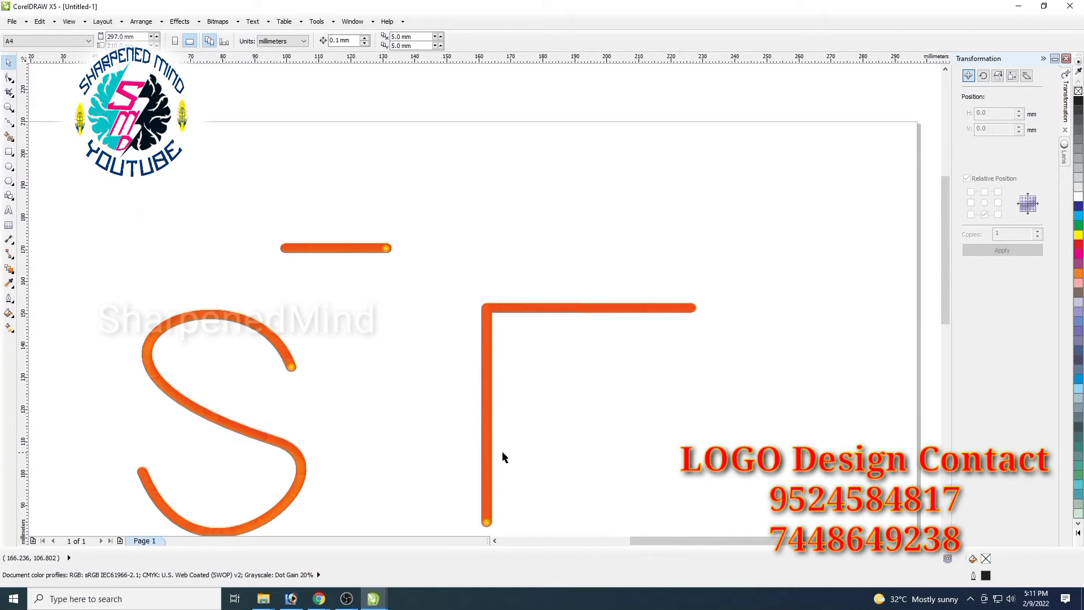
pyautogui.click(486, 524)
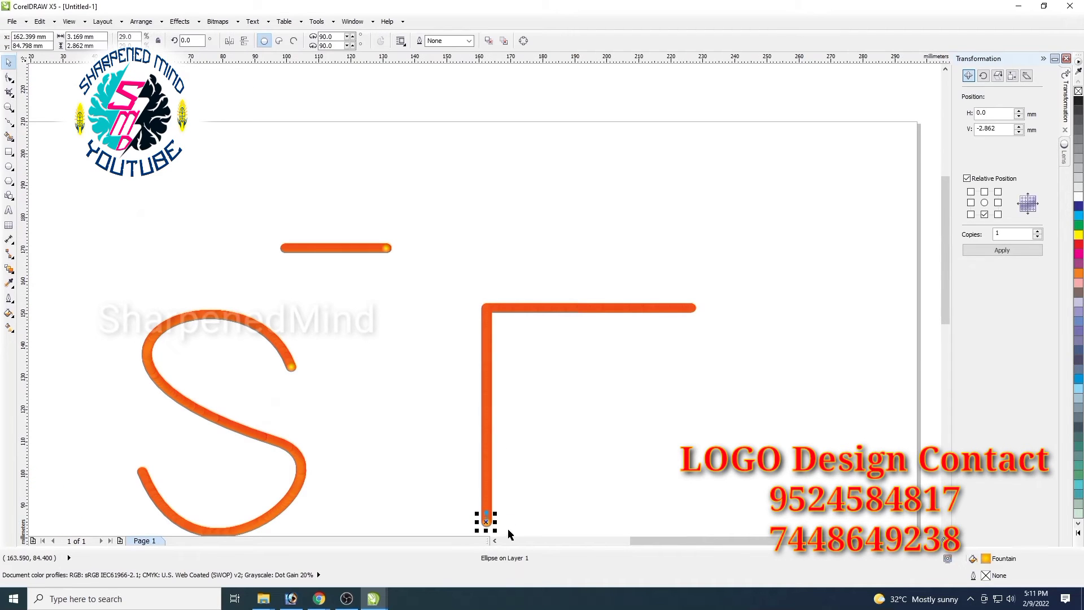
pyautogui.doubleClick(985, 561)
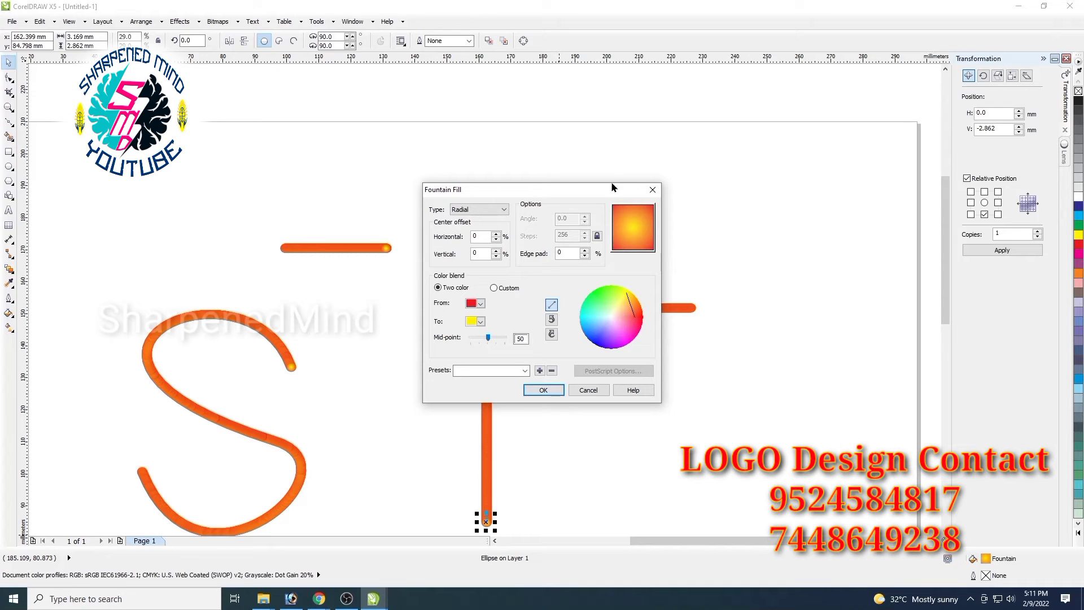
pyautogui.moveTo(612, 187); pyautogui.dragTo(670, 180)
pyautogui.click(655, 387)
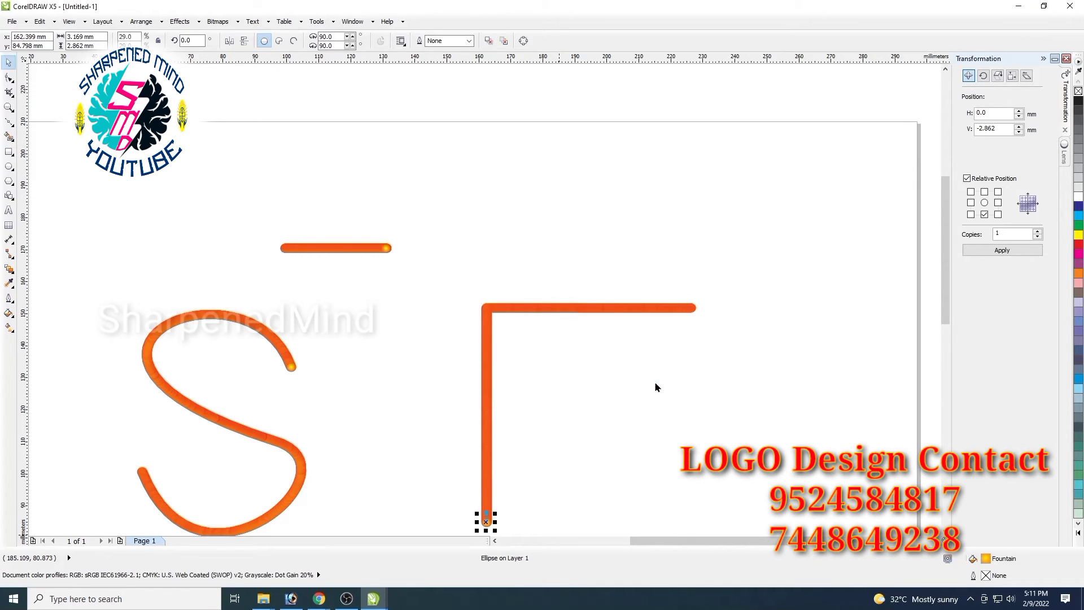
pyautogui.click(743, 382)
# Restore the deleted path line inside the corner tube and deselect everything
pyautogui.scroll(-3, 607, 380)
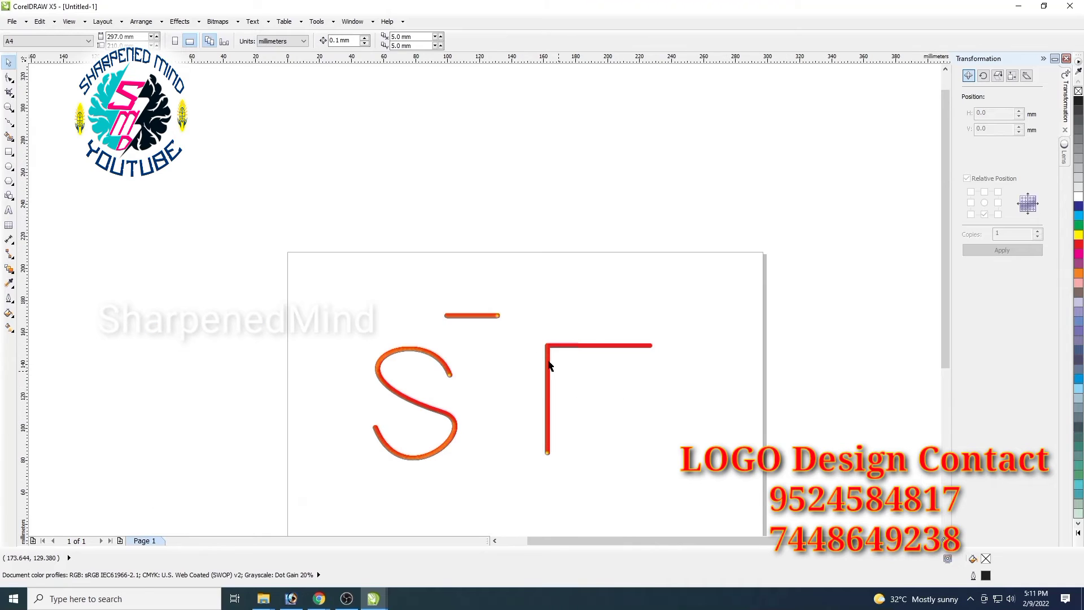
pyautogui.moveTo(527, 310); pyautogui.dragTo(709, 460)
pyautogui.scroll(2, 607, 429)
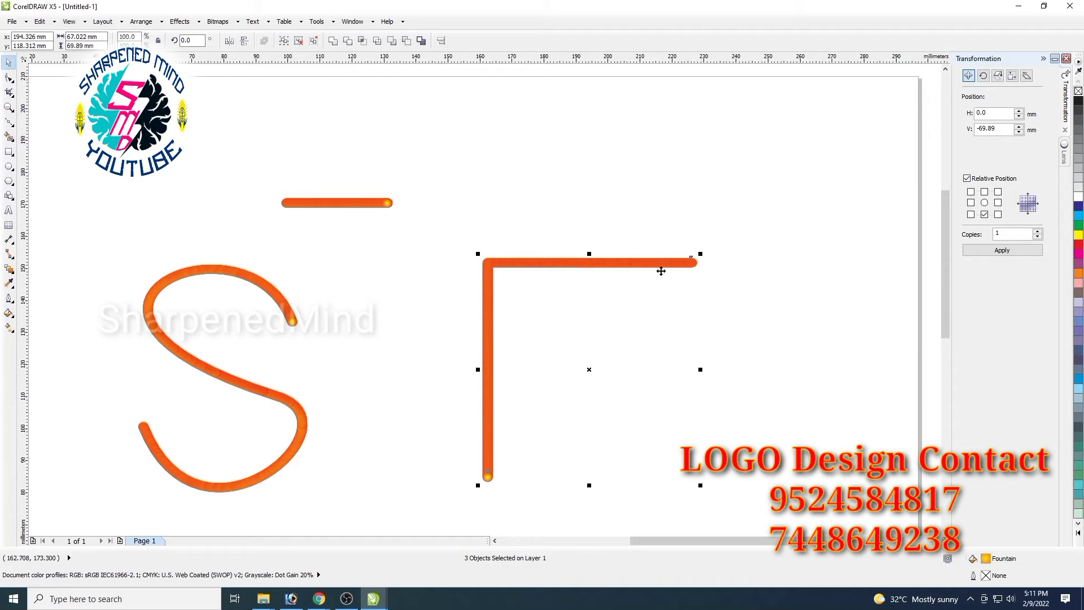
pyautogui.hotkey('ctrl', 'l')
pyautogui.click(736, 337)
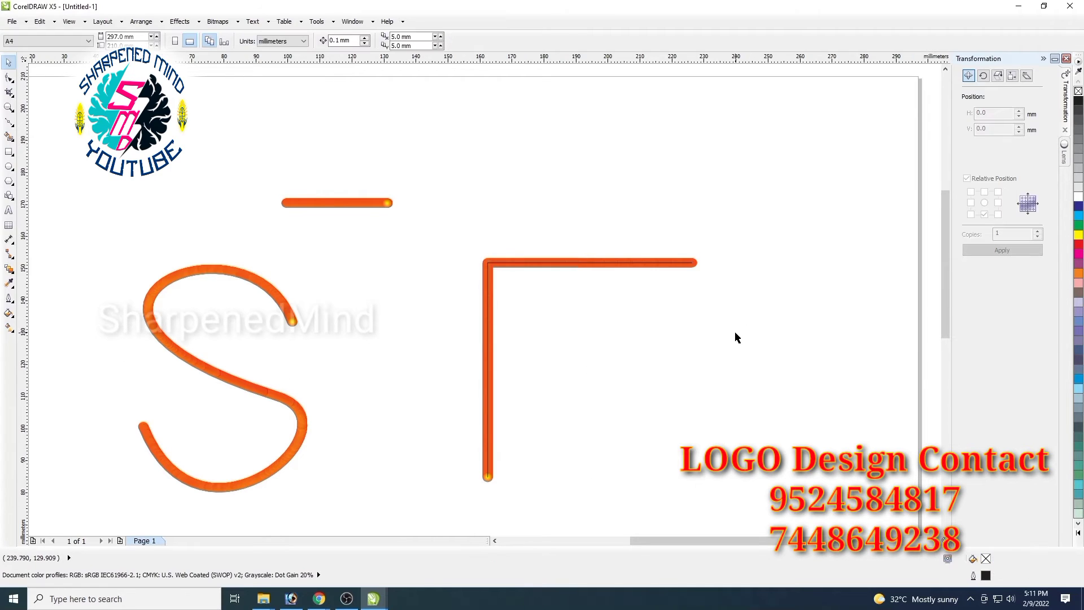
# Send the restored path line behind the corner tube, and select the group of blended ellipses
pyautogui.click(690, 267)
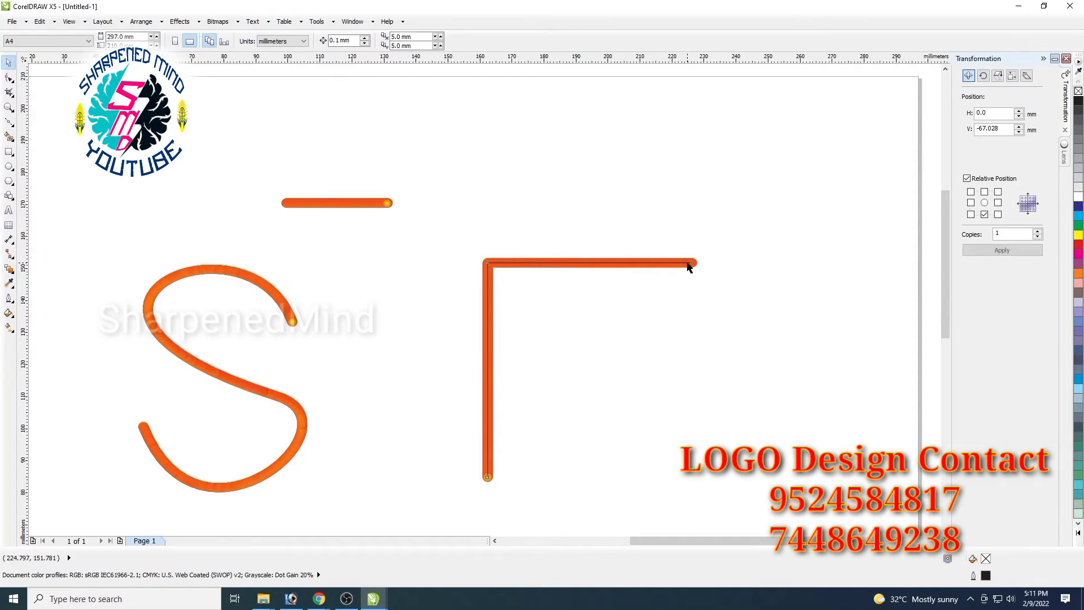
pyautogui.press('Delete')
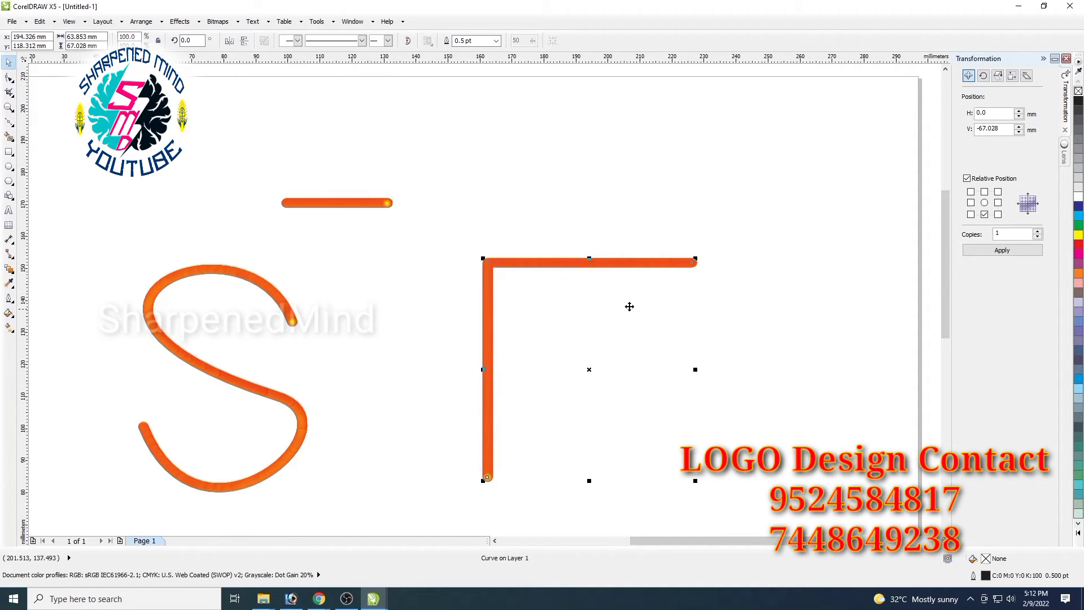
pyautogui.click(696, 265)
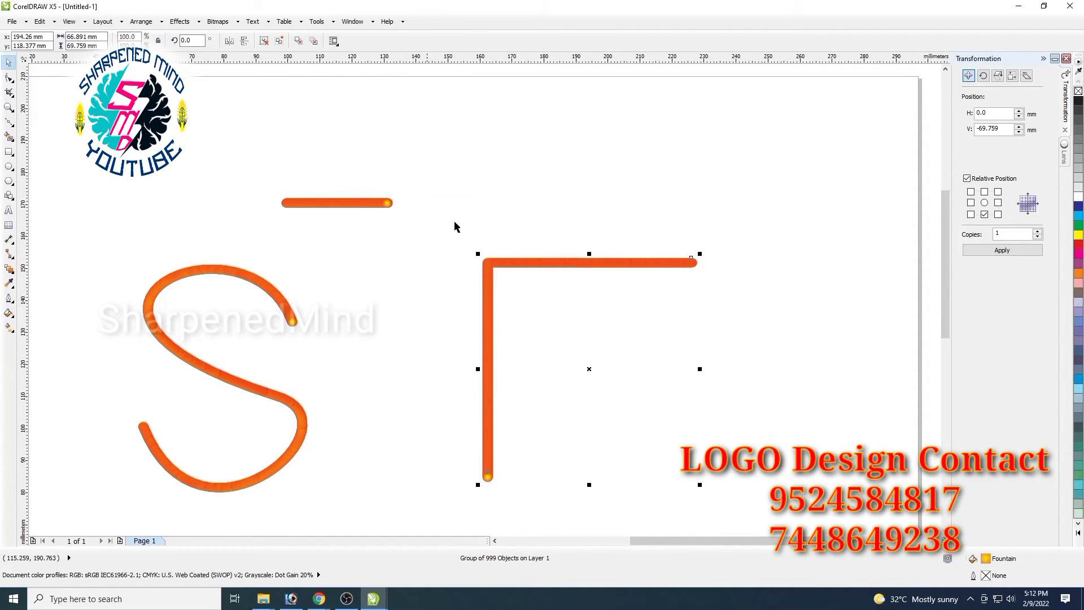
# Undo back to the unstretched corner blend and reapply the blend along its full path
pyautogui.hotkey('ctrl', 'z')
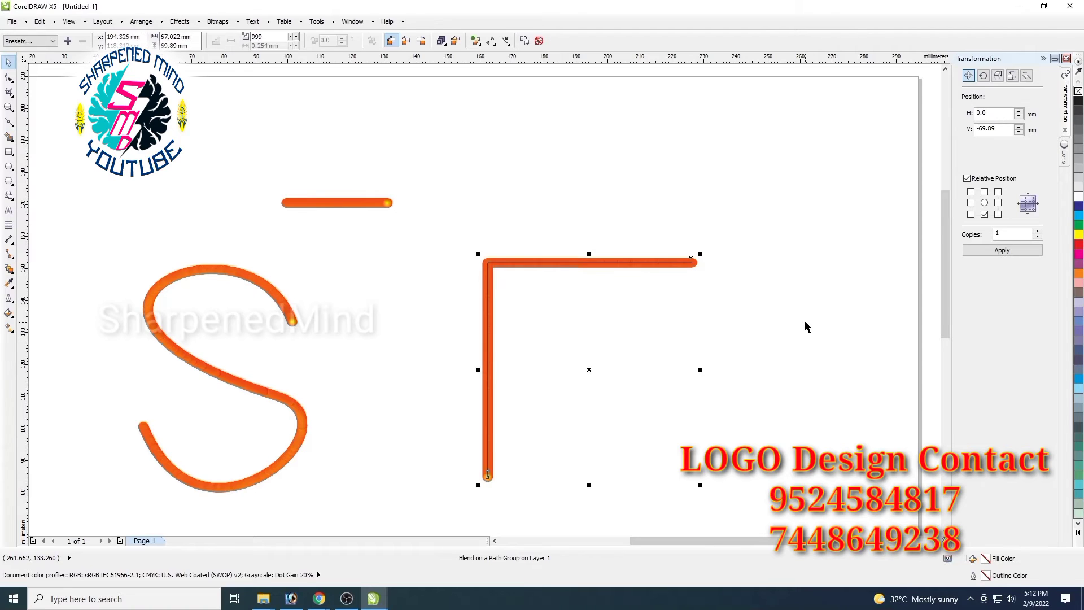
pyautogui.hotkey('ctrl', 'z')
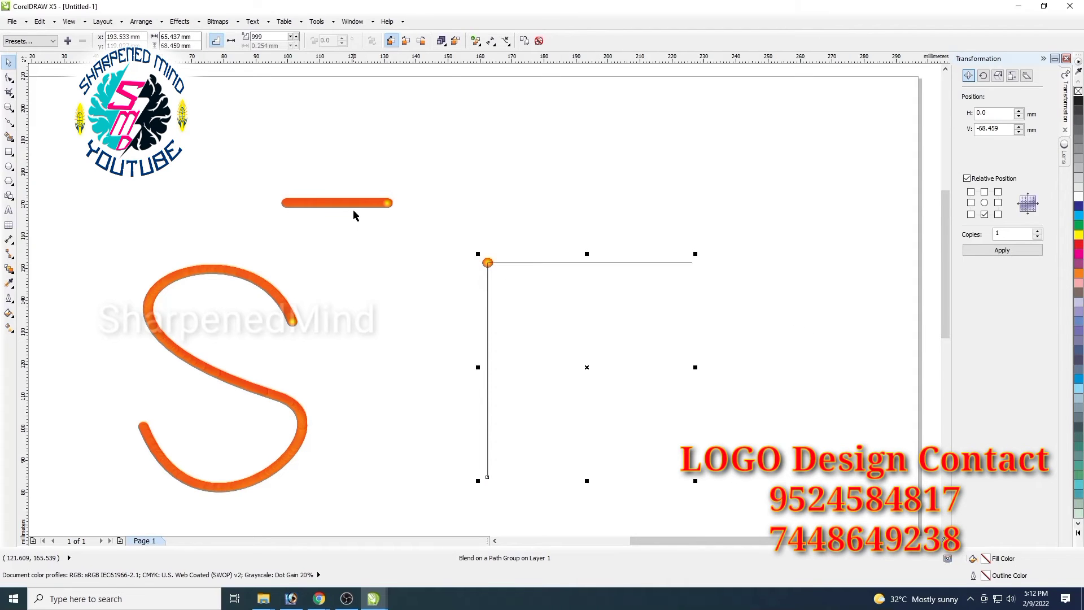
pyautogui.click(475, 41)
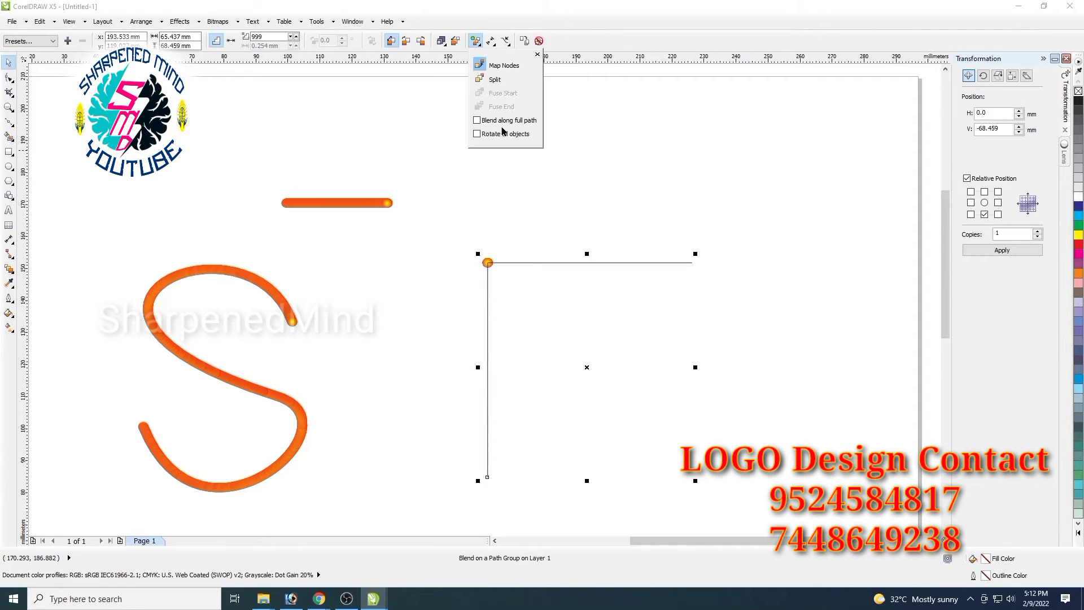
pyautogui.click(477, 120)
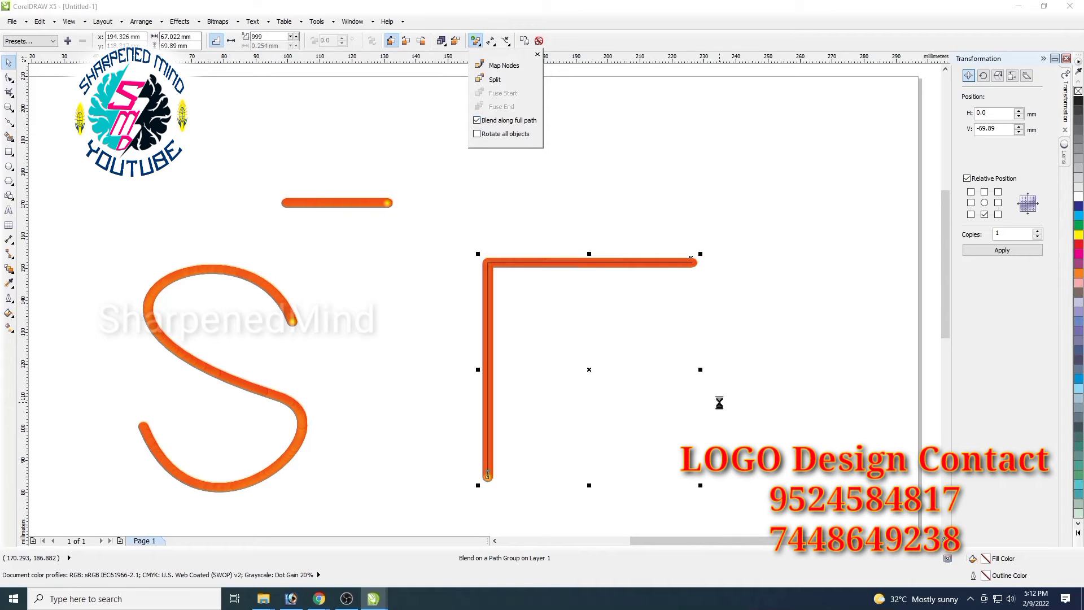
# Send the corner blend's control curve behind the tube and select the whole blend on its path
pyautogui.click(705, 278)
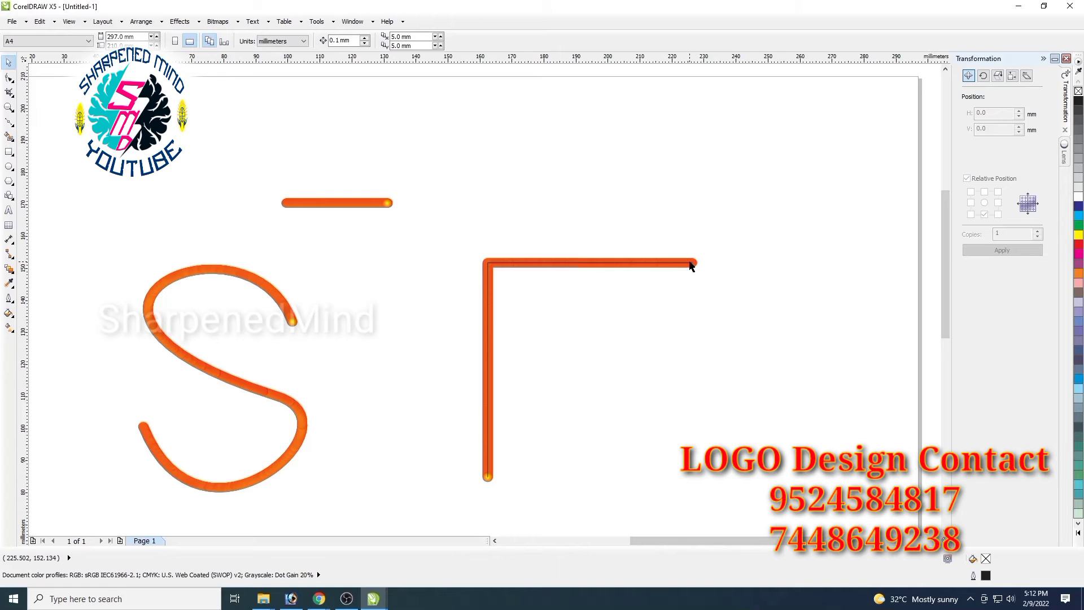
pyautogui.click(692, 264)
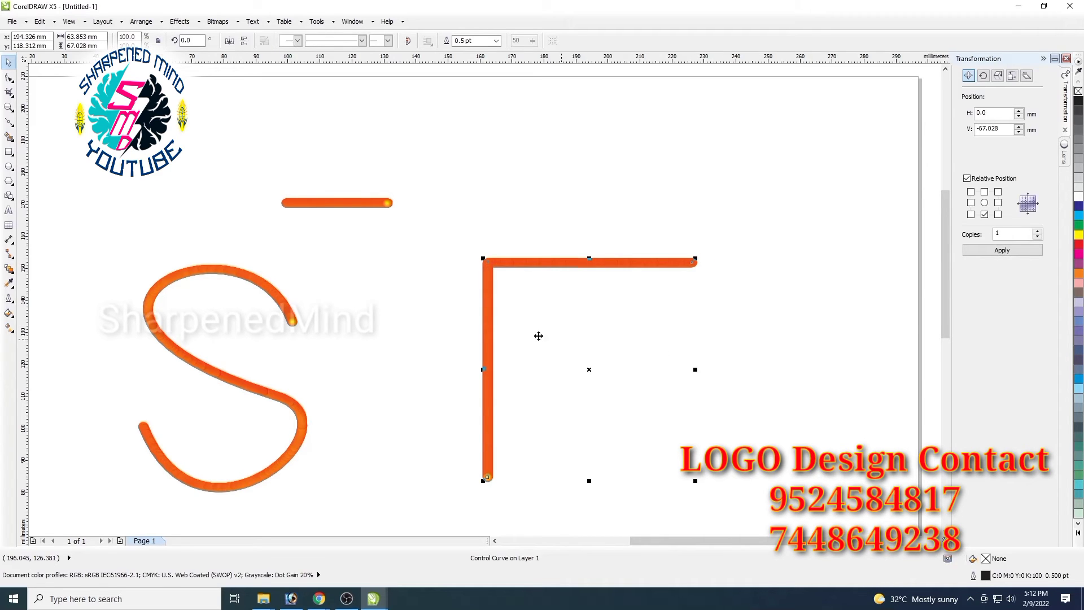
pyautogui.click(430, 357)
pyautogui.moveTo(442, 213); pyautogui.dragTo(807, 541)
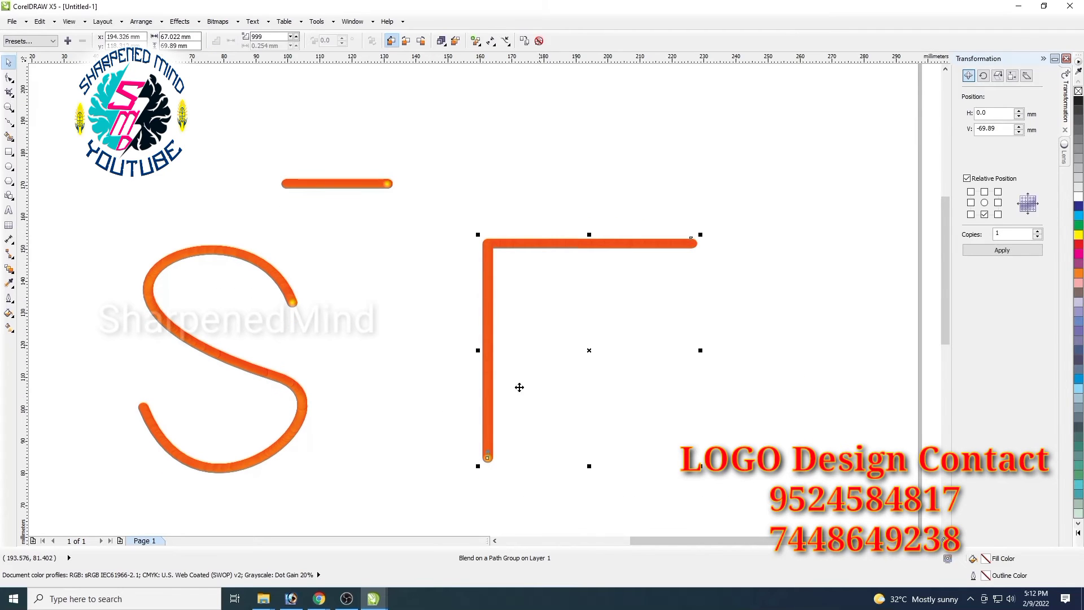
# Try the counterclockwise and clockwise color blends on the corner tube, and return it to a direct blend
pyautogui.click(421, 42)
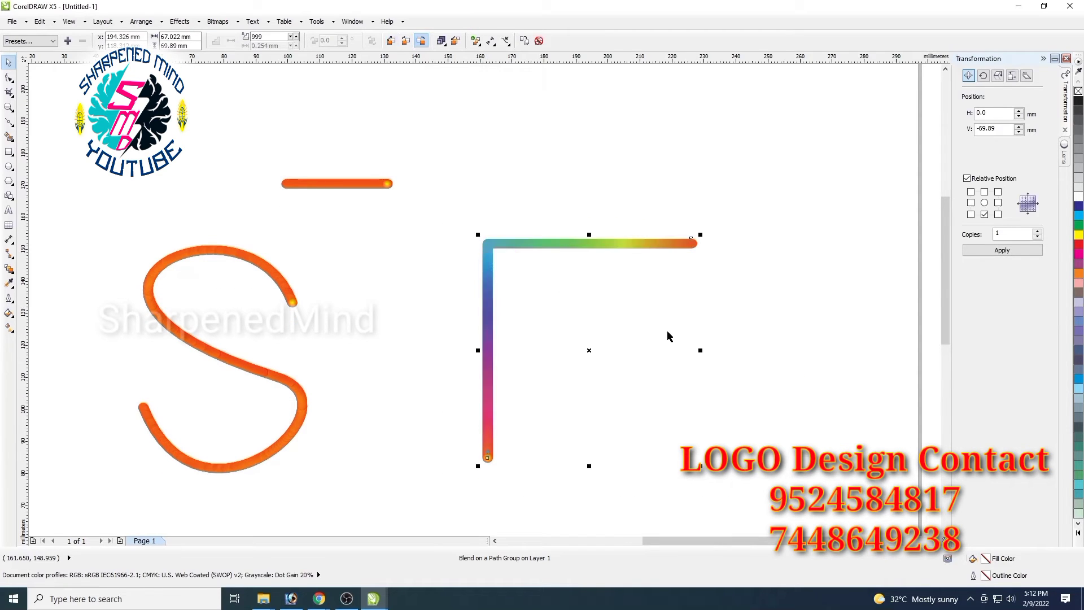
pyautogui.click(406, 41)
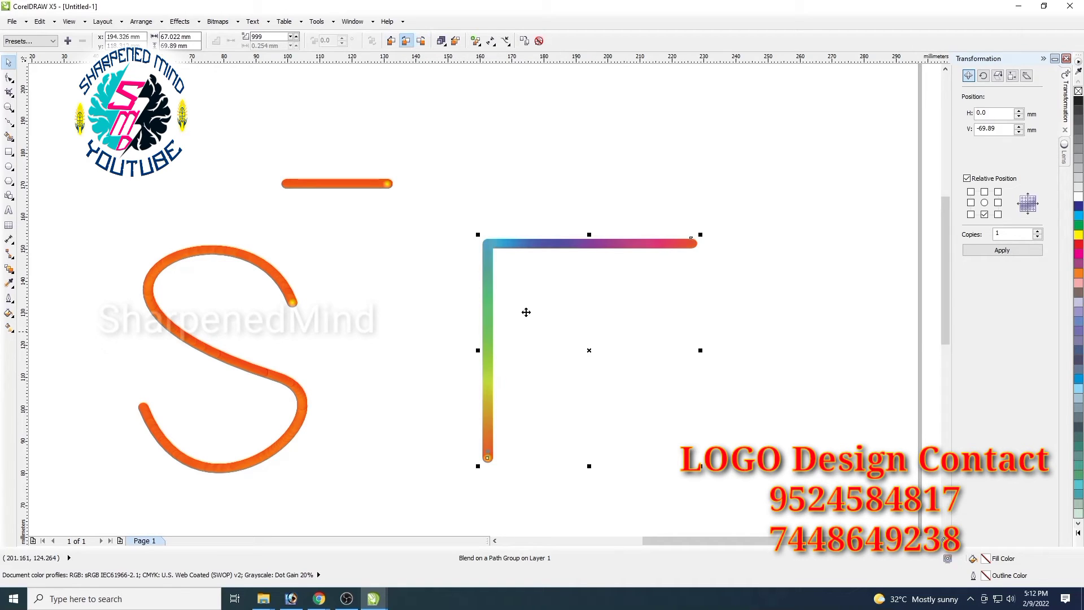
pyautogui.click(392, 40)
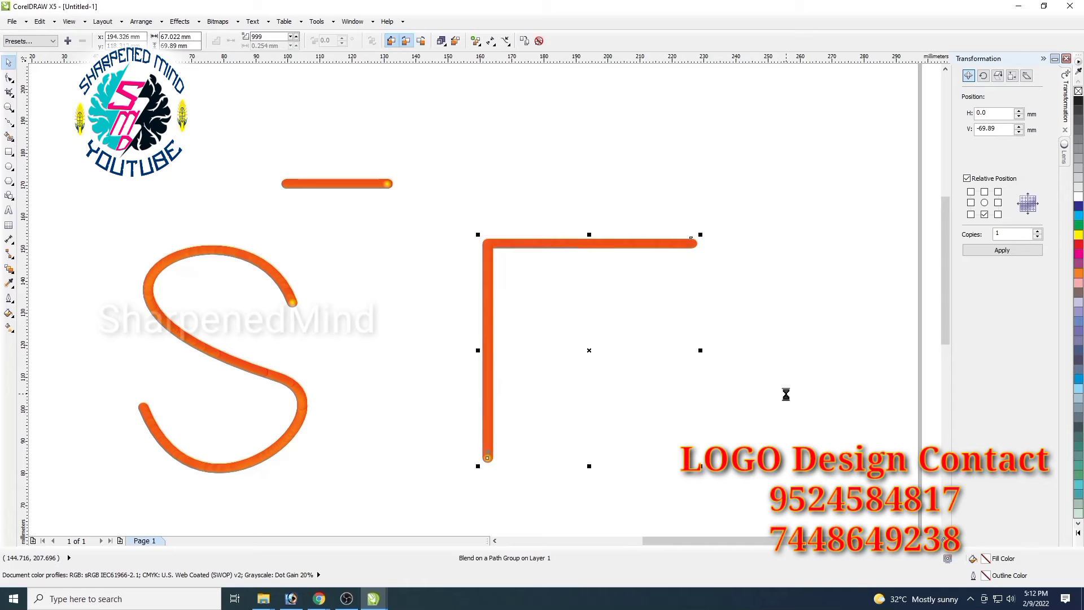
# Try the clockwise color blend on the spare straight bar, and undo it
pyautogui.click(379, 184)
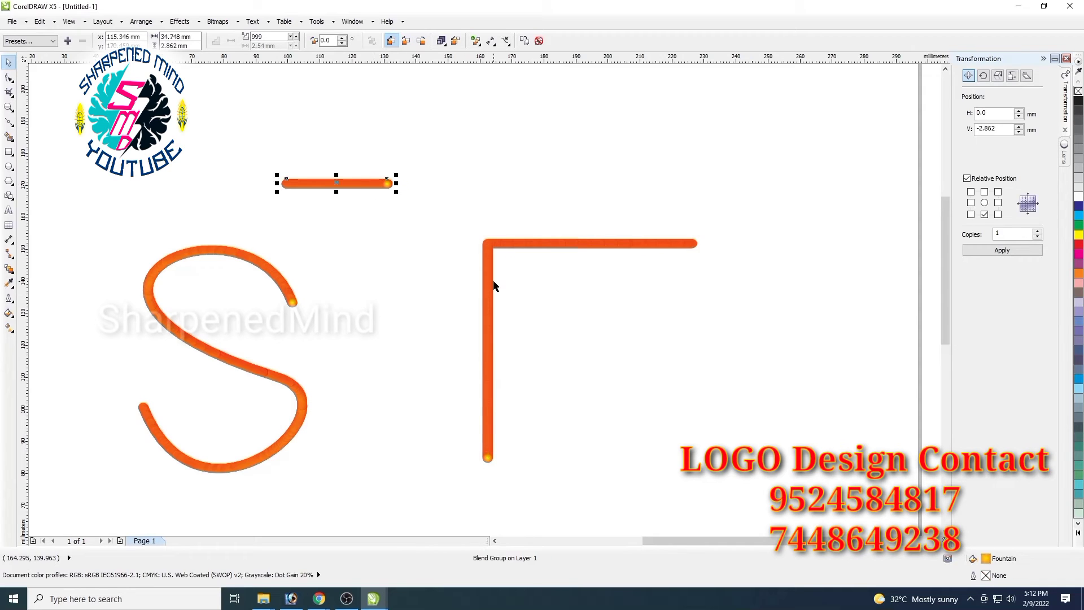
pyautogui.click(406, 41)
pyautogui.hotkey('ctrl', 'z')
pyautogui.click(424, 293)
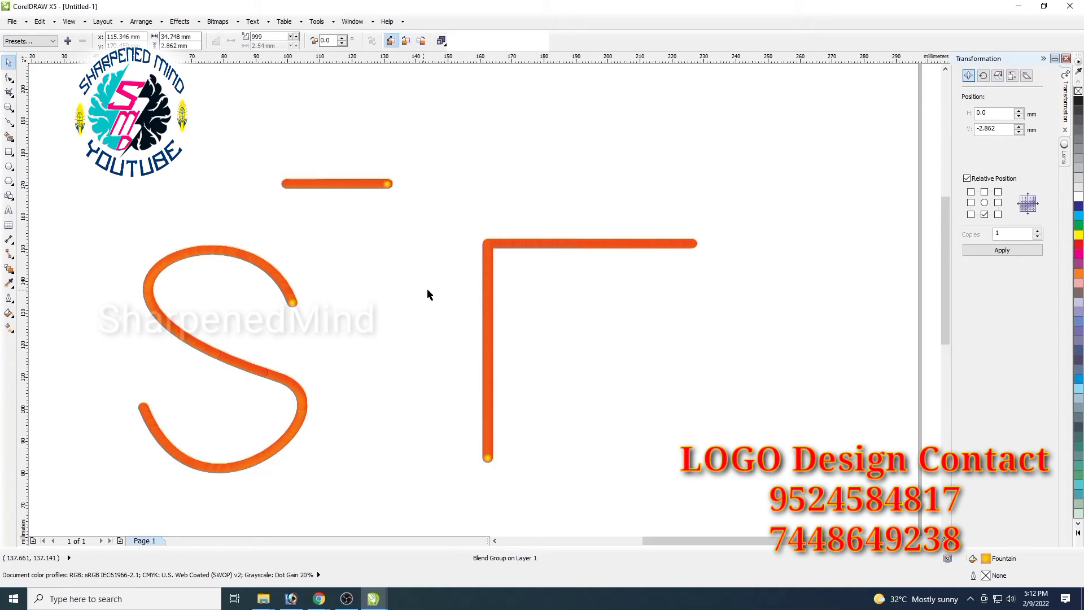
# Apply a clockwise rainbow color blend to the corner tube and deselect it
pyautogui.click(487, 306)
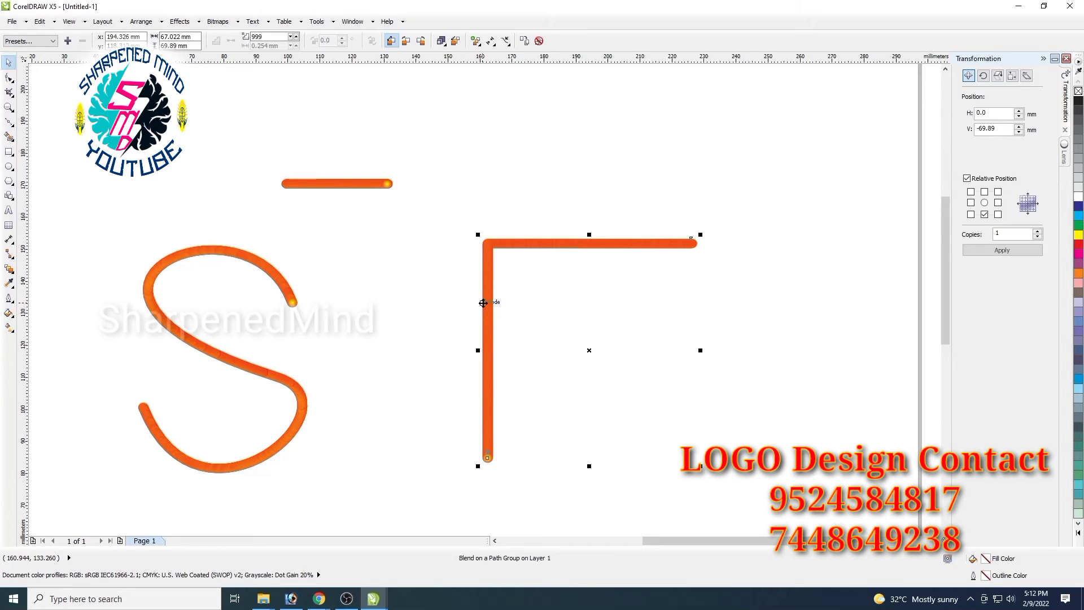
pyautogui.click(405, 44)
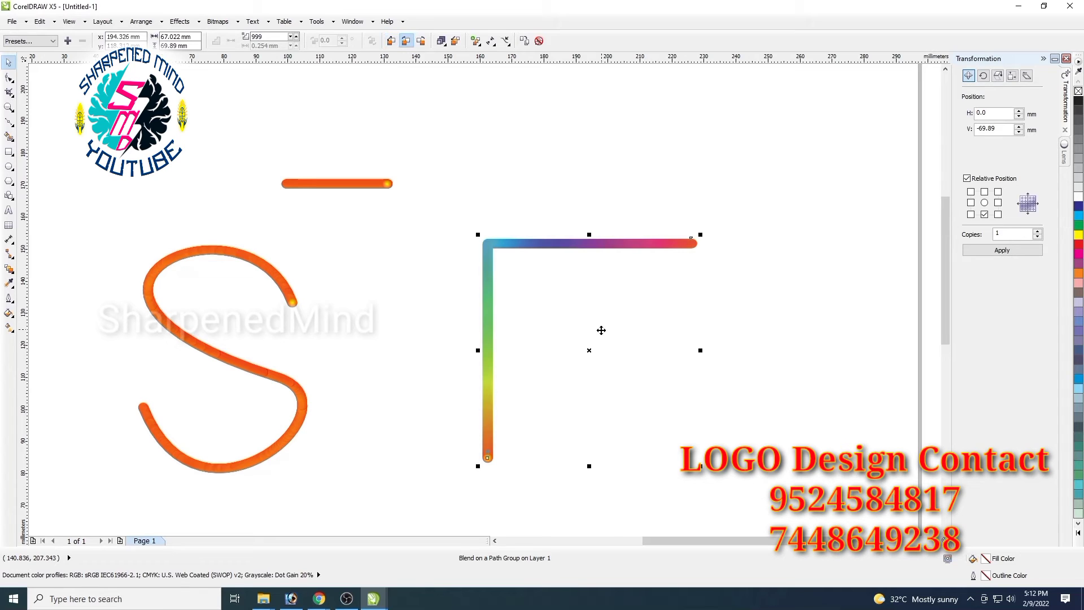
pyautogui.click(456, 328)
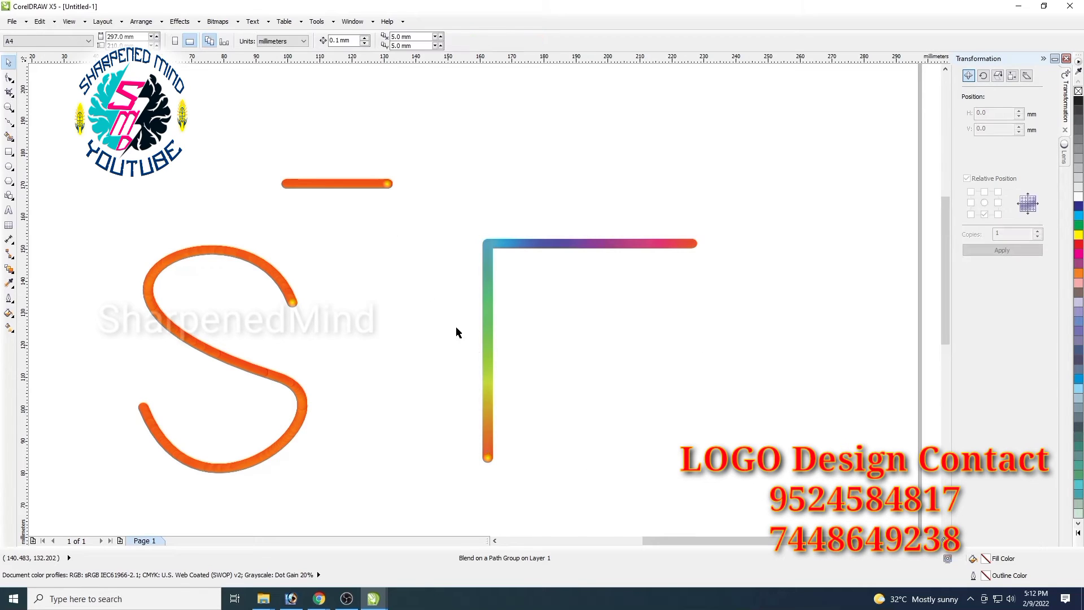
# Delete the corner tube and the spare straight blended bar
pyautogui.scroll(-2, 465, 283)
pyautogui.moveTo(433, 290); pyautogui.dragTo(700, 501)
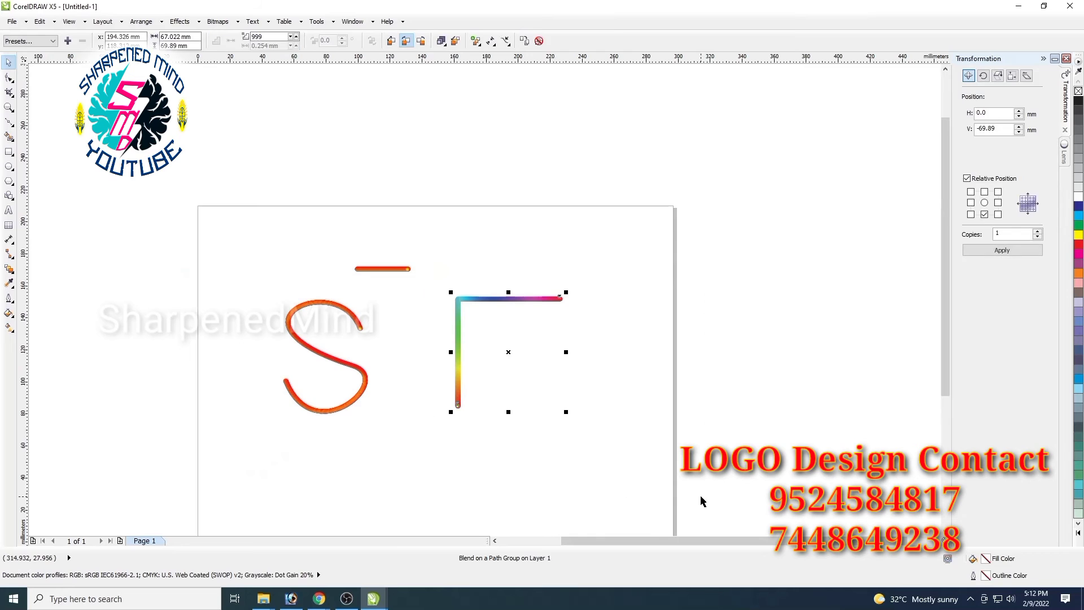
pyautogui.press('Delete')
pyautogui.click(368, 268)
pyautogui.press('Delete')
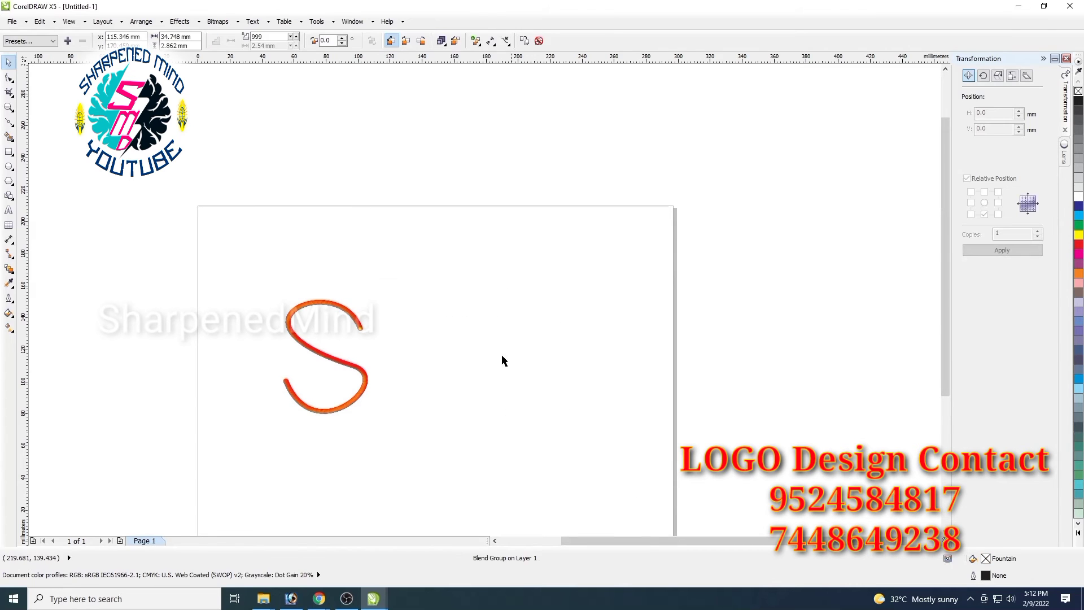
# Reposition the S-shaped tube on the page, with its center at about X 91 mm
pyautogui.click(363, 389)
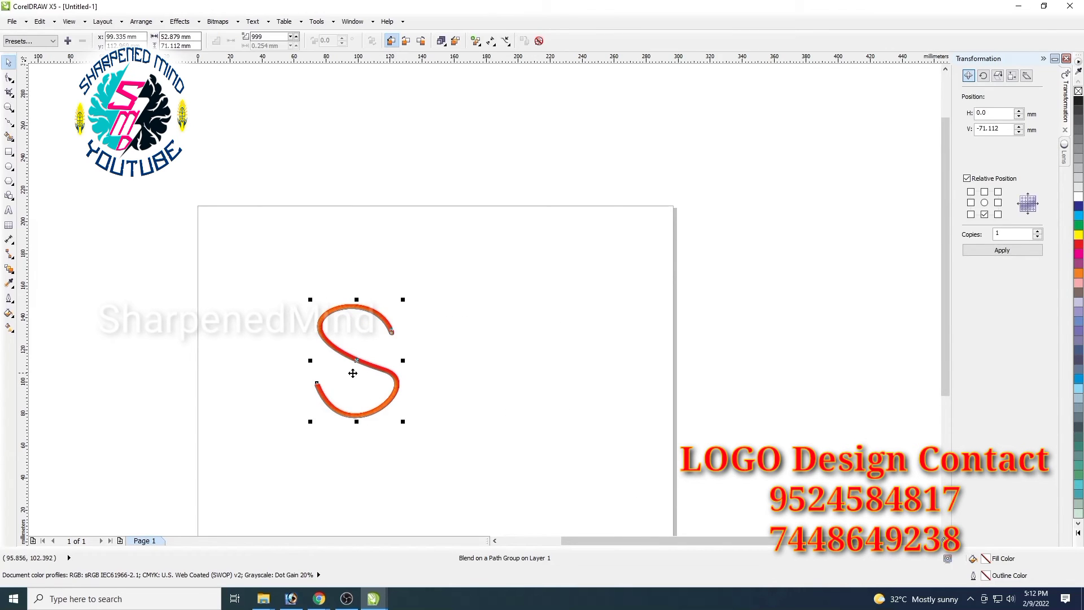
pyautogui.scroll(3, 353, 371)
pyautogui.scroll(-3, 395, 390)
pyautogui.click(591, 419)
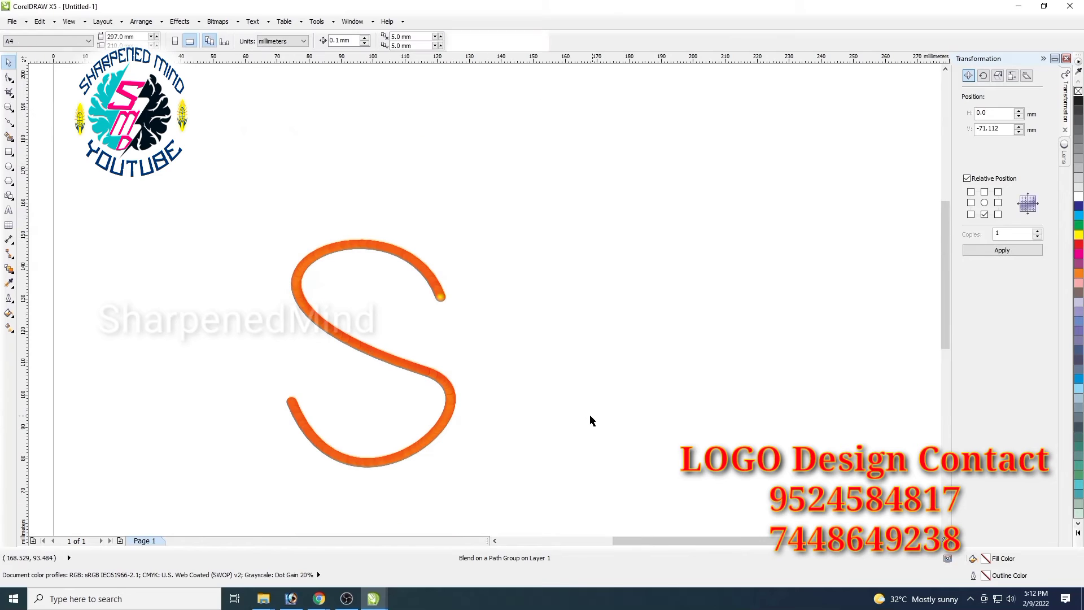
pyautogui.click(447, 427)
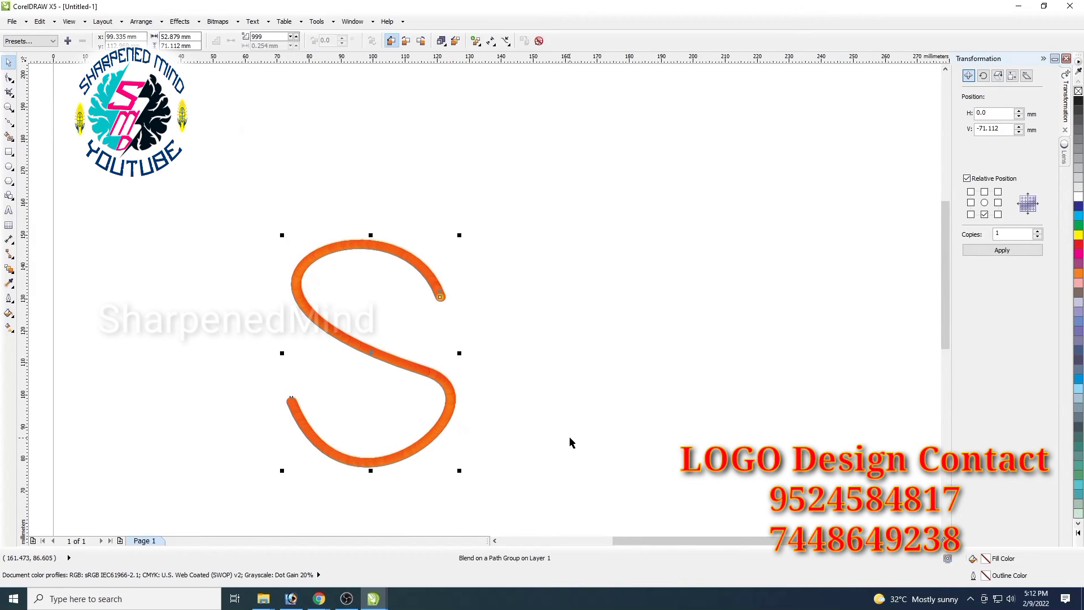
pyautogui.scroll(-2, 569, 441)
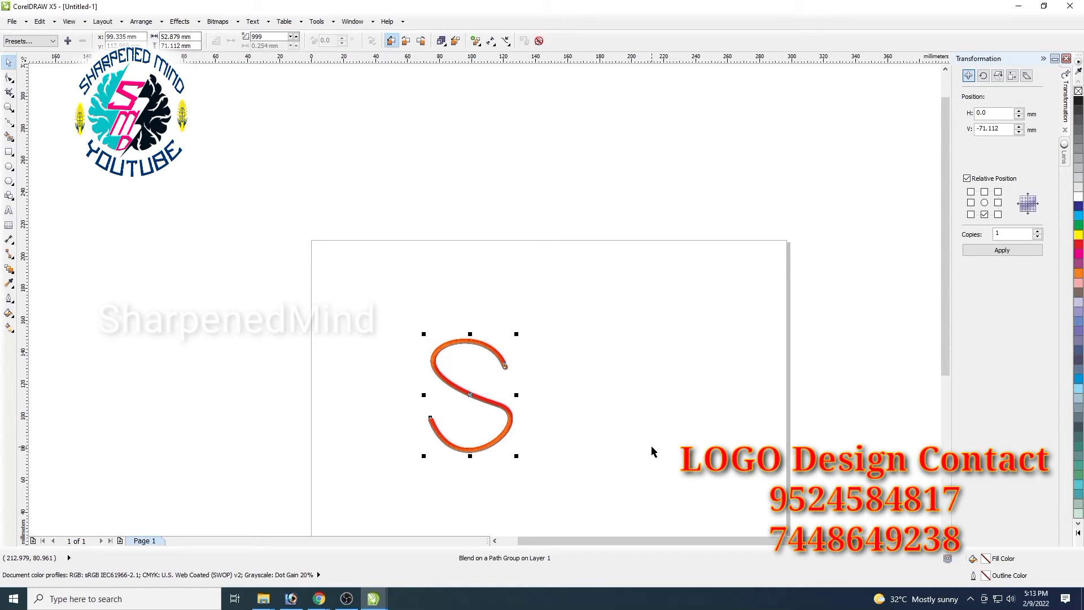
pyautogui.click(551, 452)
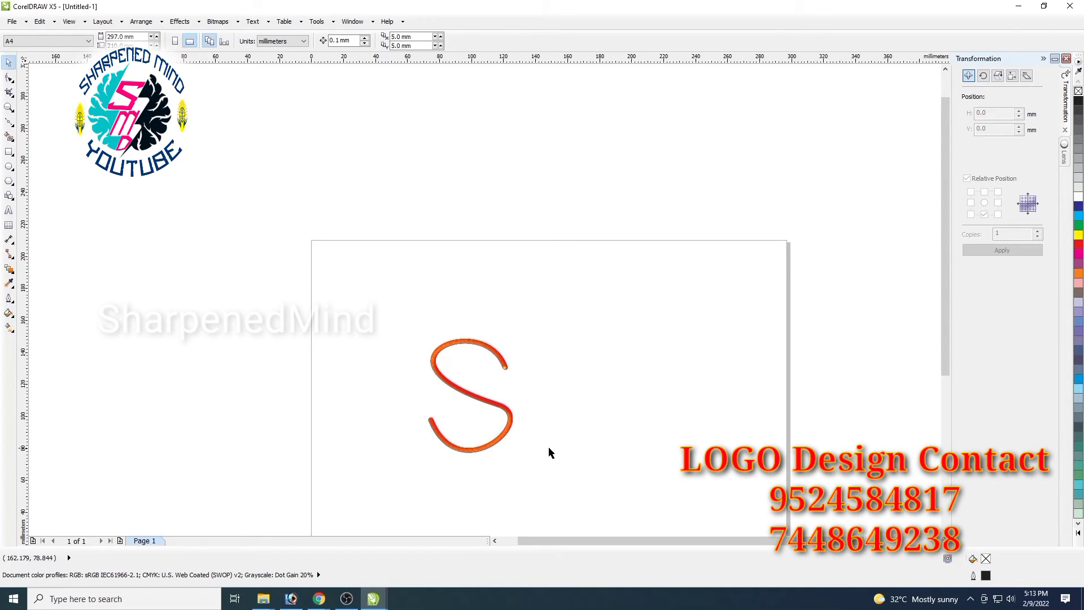
pyautogui.click(503, 441)
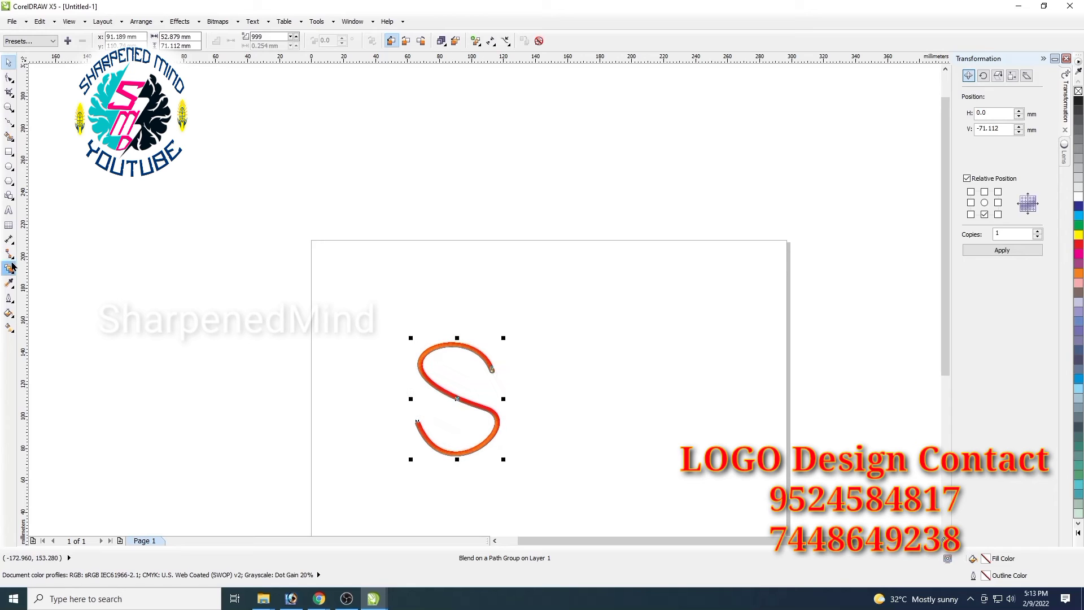
# Add the letter S as Arial artistic text beside the S tube and enlarge it to about 80 × 94 mm
pyautogui.click(8, 210)
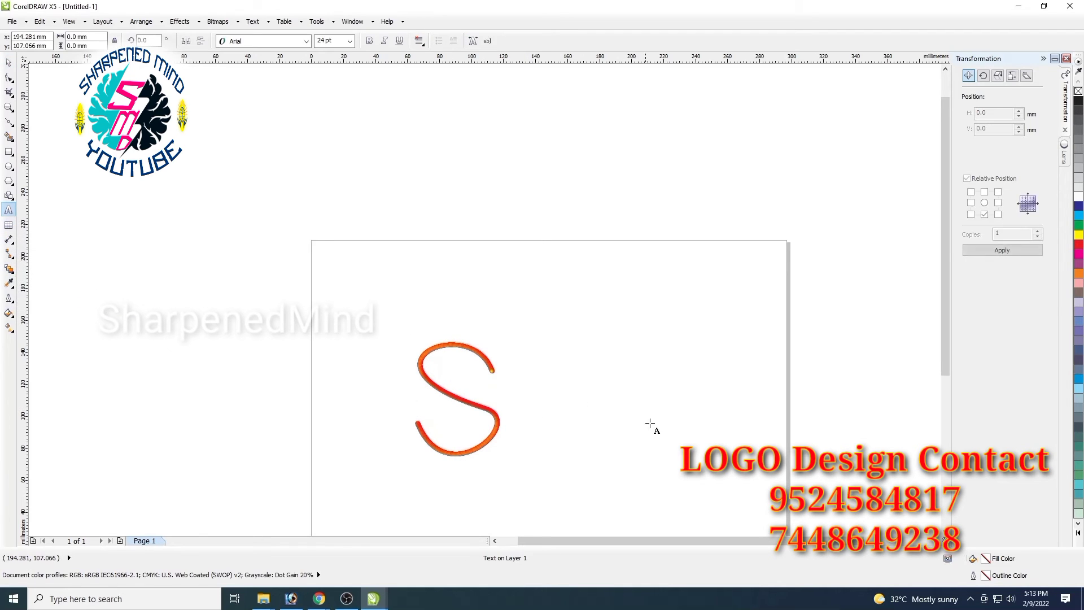
pyautogui.click(623, 402)
pyautogui.write('a')
pyautogui.press('Escape')
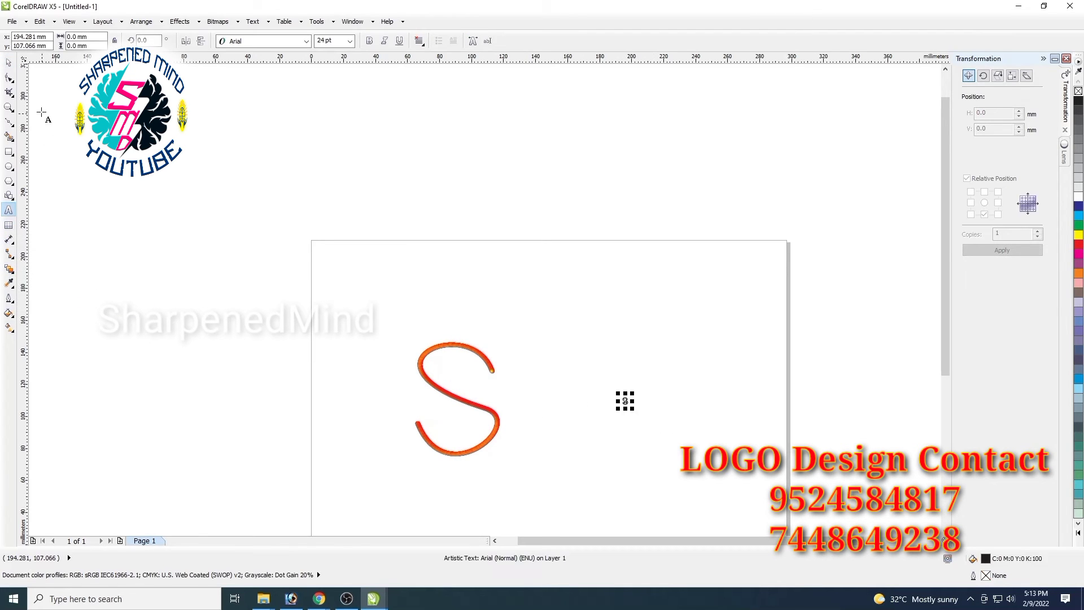
pyautogui.click(9, 64)
pyautogui.moveTo(633, 409); pyautogui.dragTo(694, 492)
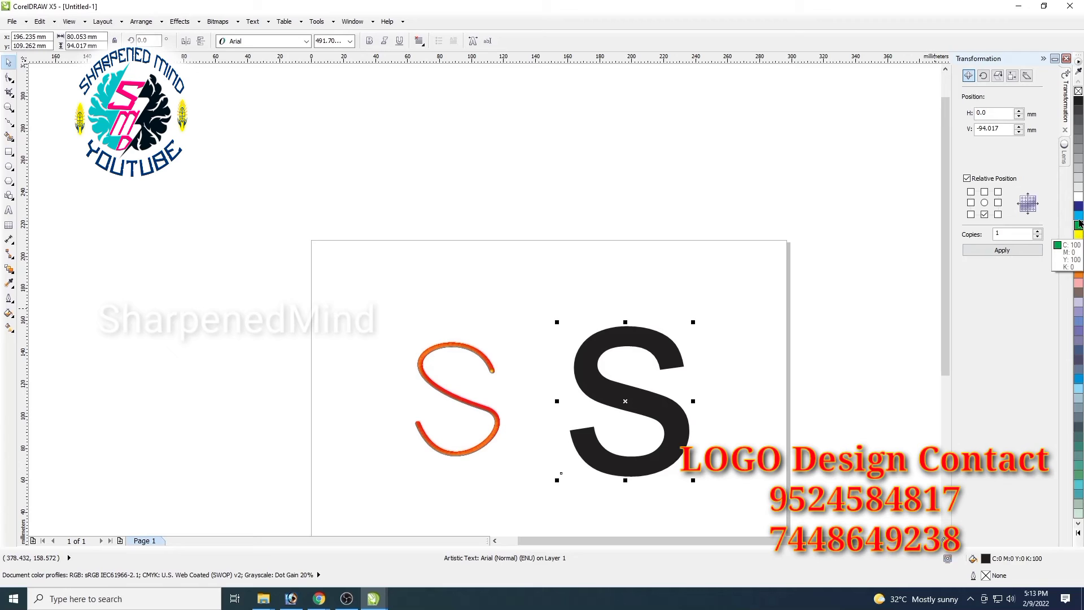
# Give the letter S a white fill and a black outline, and deselect it
pyautogui.click(1079, 197)
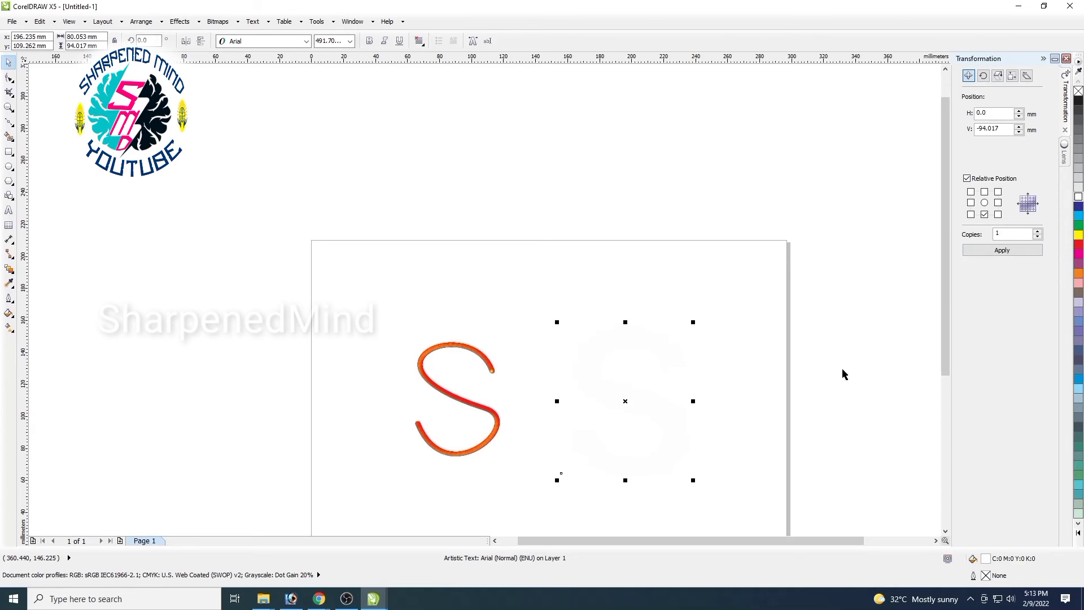
pyautogui.rightClick(1079, 101)
pyautogui.click(862, 451)
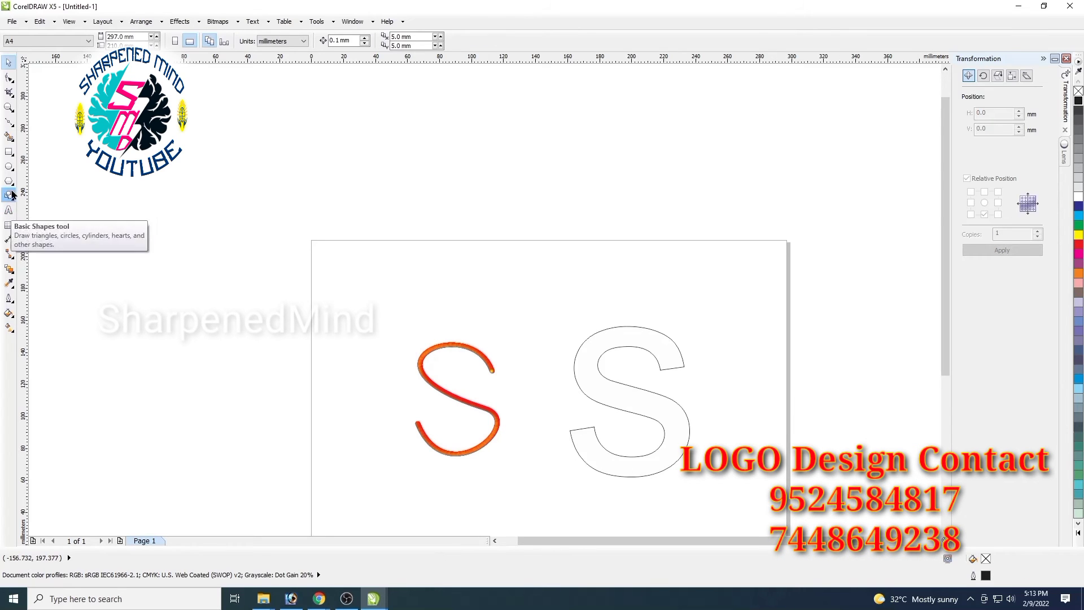
# Draw an ellipse about 15.5 × 13.8 mm above the orange S tube and give it a radial fountain fill from dark blue to lighter blue
pyautogui.click(9, 167)
pyautogui.moveTo(459, 283); pyautogui.dragTo(485, 305)
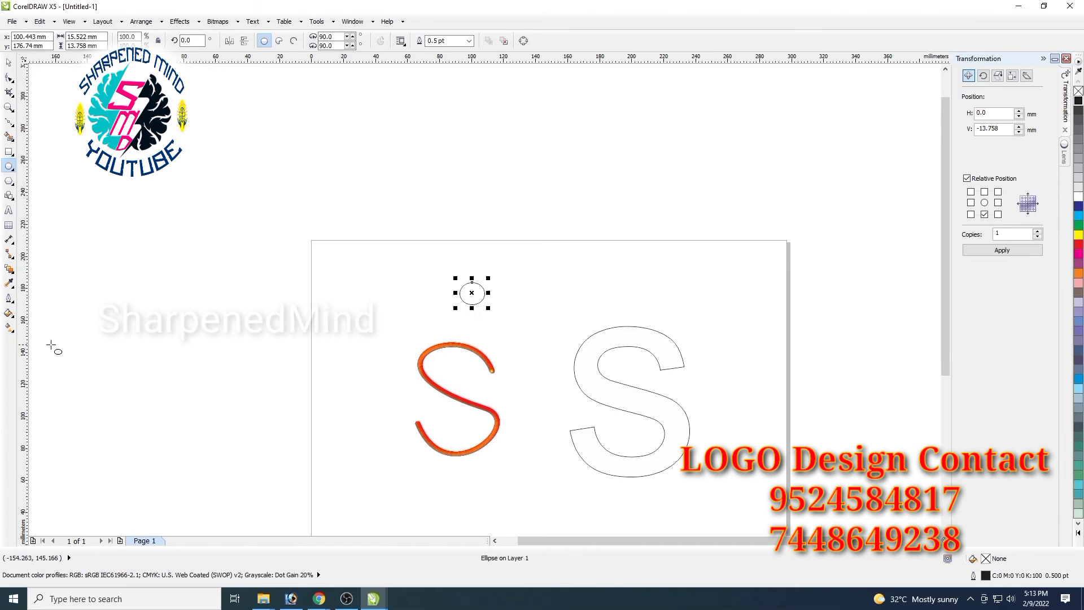
pyautogui.click(16, 320)
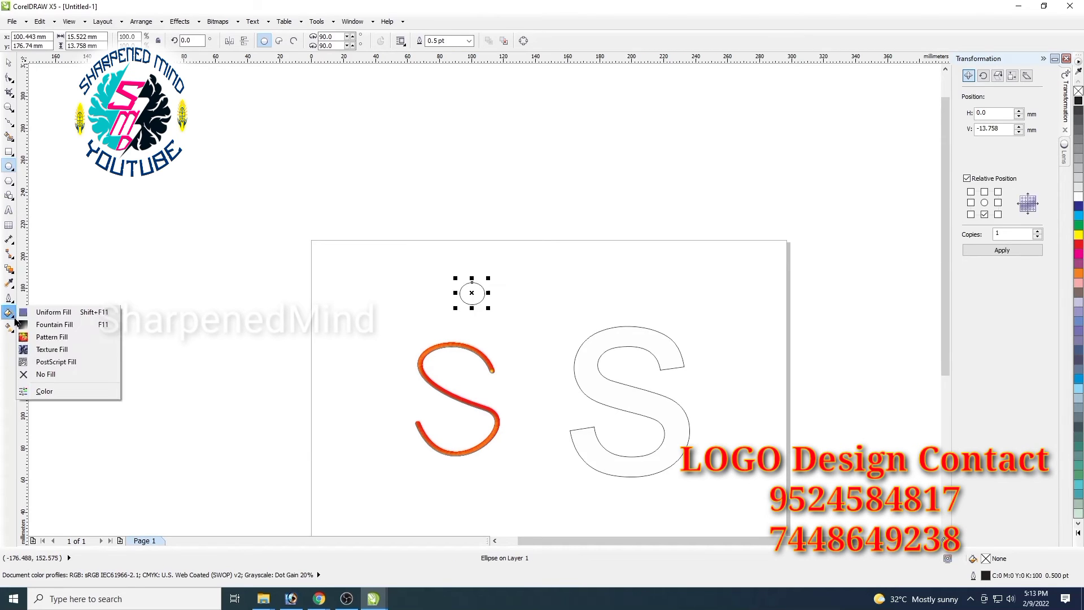
pyautogui.click(61, 323)
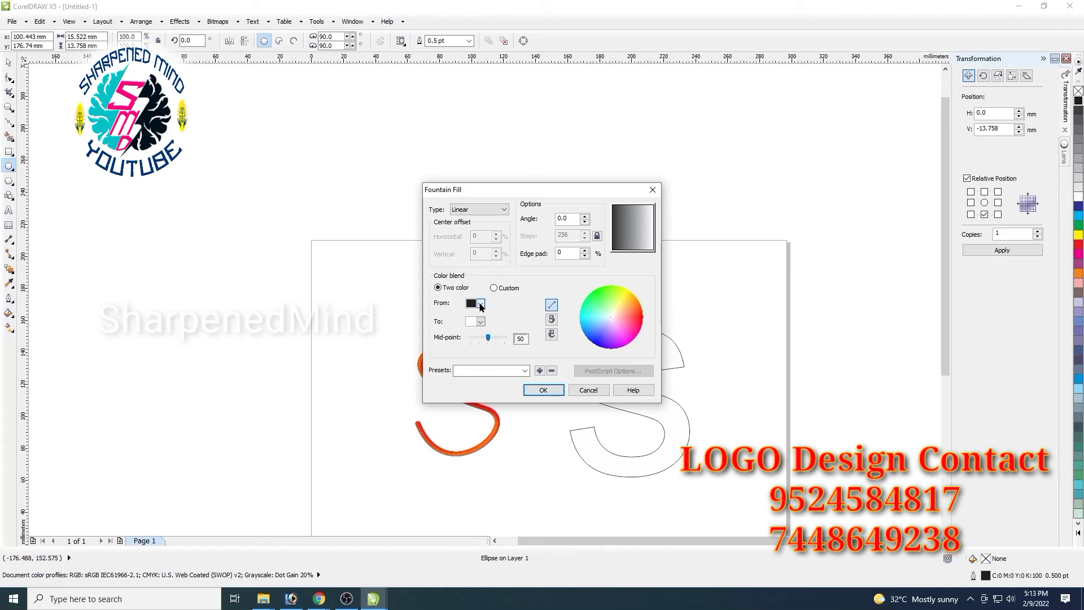
pyautogui.click(480, 305)
pyautogui.click(519, 324)
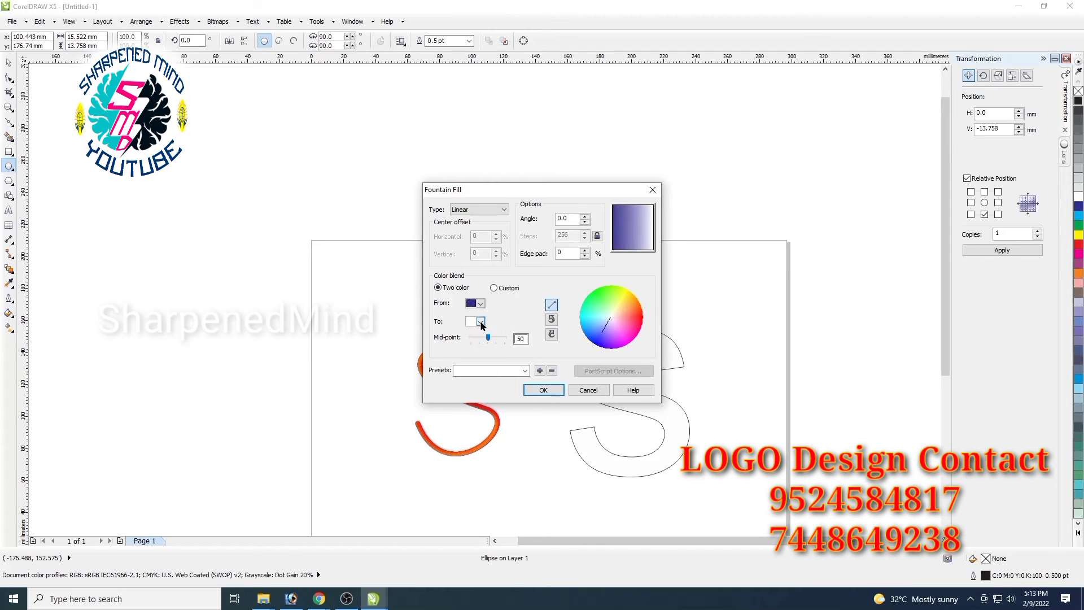
pyautogui.click(481, 323)
pyautogui.click(506, 332)
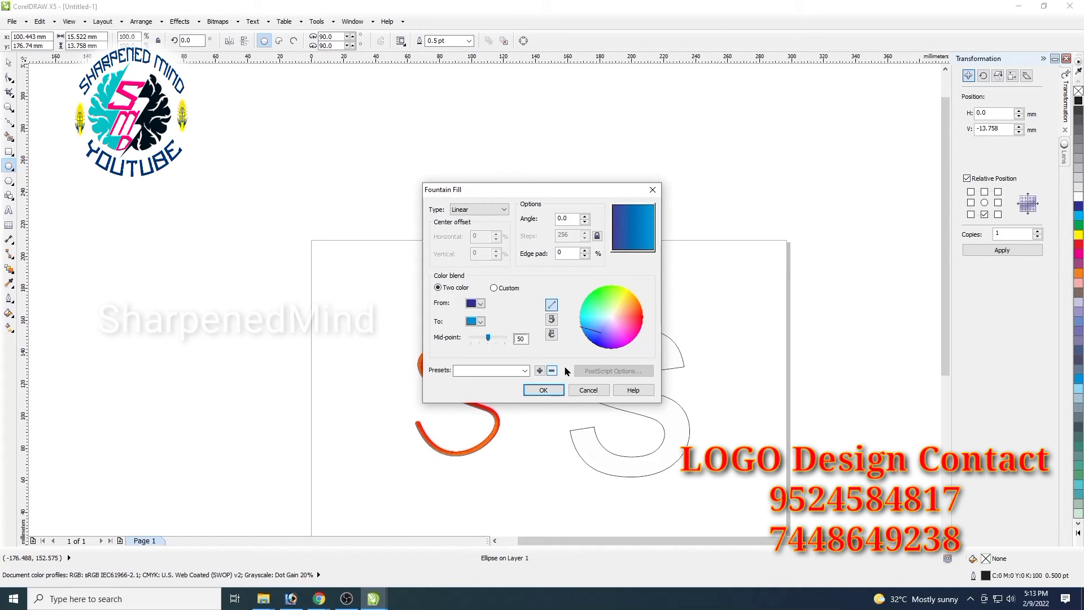
pyautogui.click(502, 210)
pyautogui.click(477, 226)
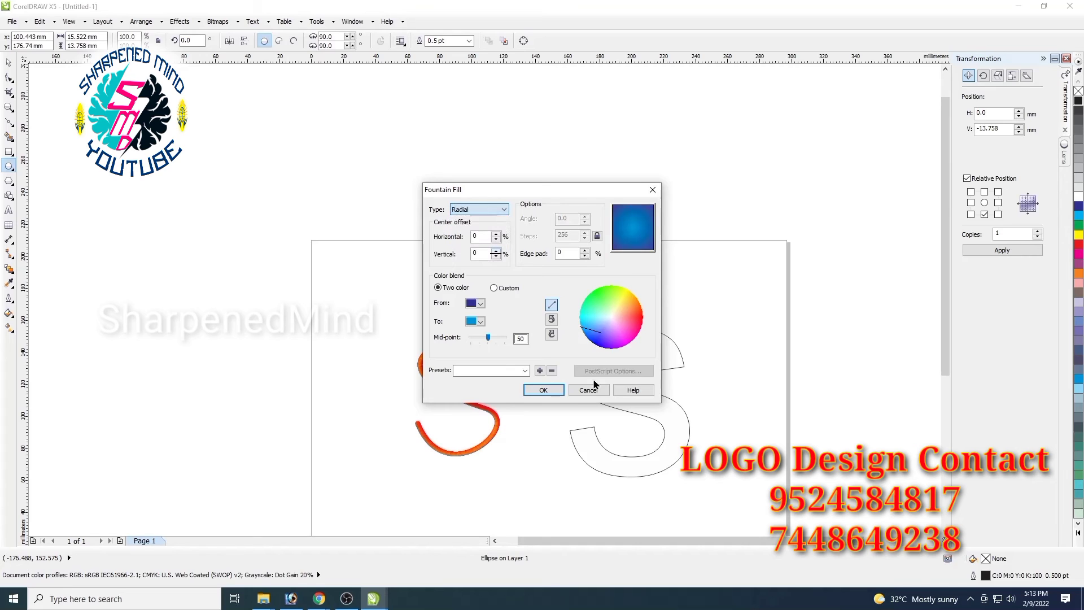
pyautogui.click(543, 390)
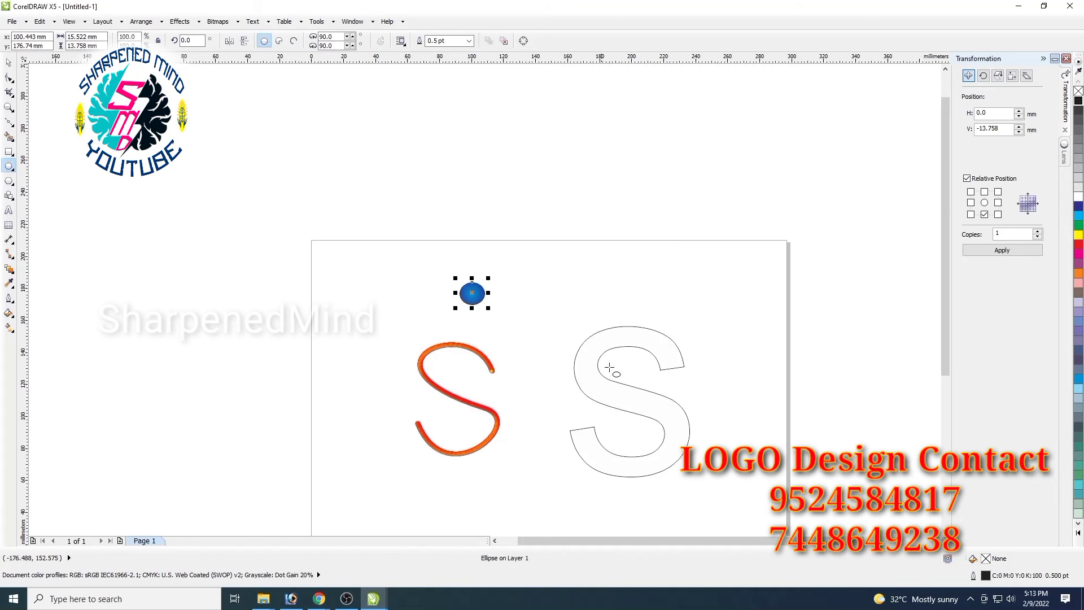
# Remove the blue ellipse's outline and scale it down to 50%, about 7.8 × 6.9 mm
pyautogui.rightClick(1079, 91)
pyautogui.click(8, 62)
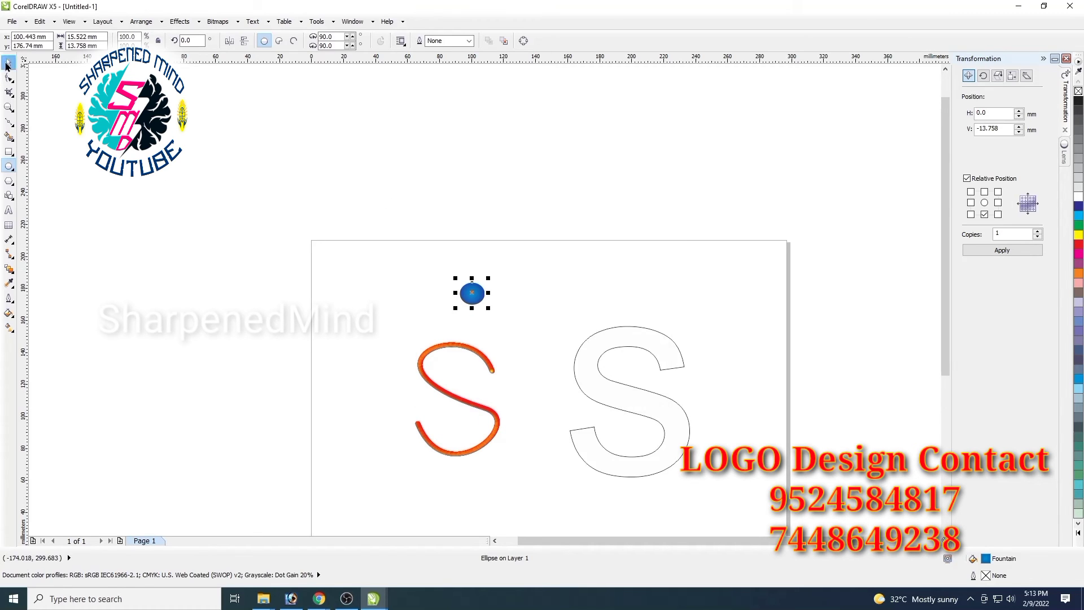
pyautogui.moveTo(489, 310)
pyautogui.mouseDown()
pyautogui.moveTo(479, 304)
pyautogui.moveTo(475, 314)
pyautogui.mouseUp()
# Create one copy of the blue ellipse directly to its right and move the copy farther away horizontally
pyautogui.click(998, 202)
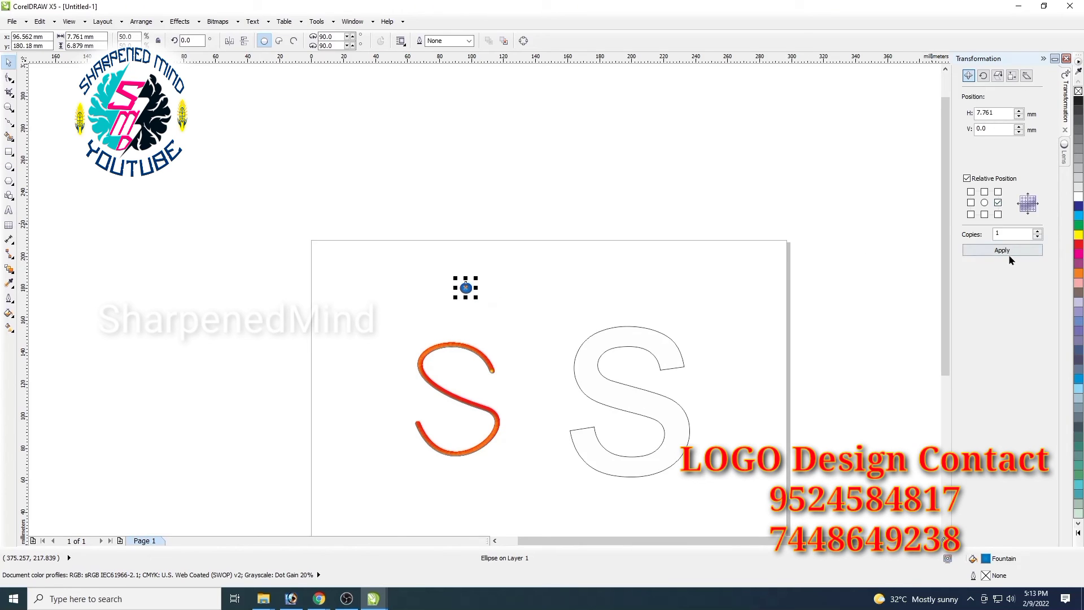
pyautogui.click(1002, 250)
pyautogui.moveTo(496, 287); pyautogui.dragTo(584, 286)
# Shrink both blue ellipses to about 3.5 mm high, spread them to span about 107 mm, and select both
pyautogui.scroll(2, 514, 310)
pyautogui.moveTo(331, 190); pyautogui.dragTo(632, 271)
pyautogui.click(558, 308)
pyautogui.moveTo(537, 265); pyautogui.dragTo(749, 265)
pyautogui.moveTo(406, 225); pyautogui.dragTo(830, 316)
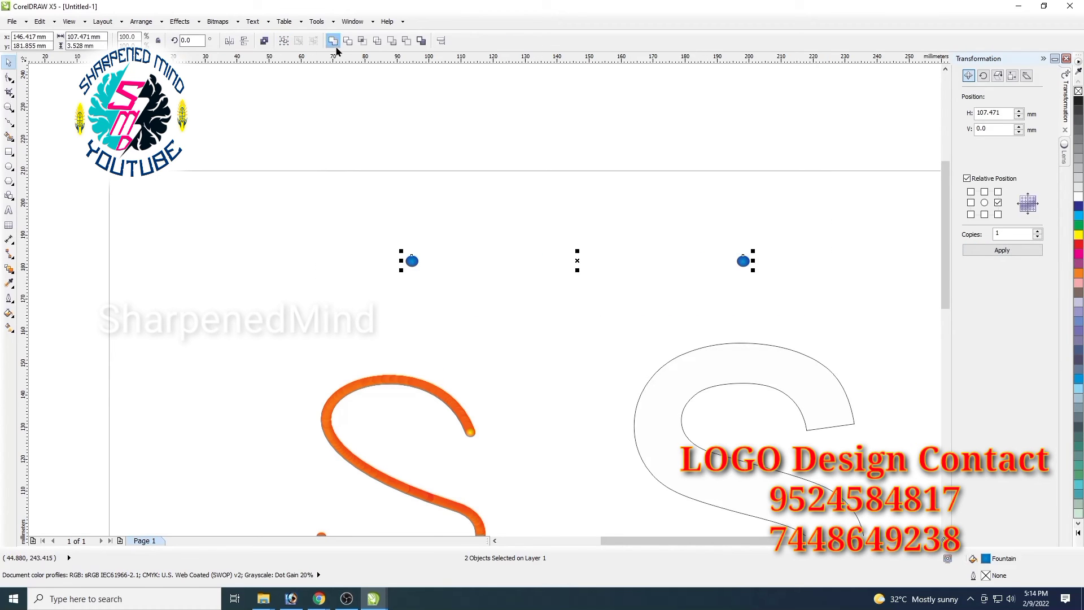
# Blend the two blue ellipses into a straight bar with 999 blend steps
pyautogui.click(9, 268)
pyautogui.moveTo(418, 266); pyautogui.dragTo(744, 263)
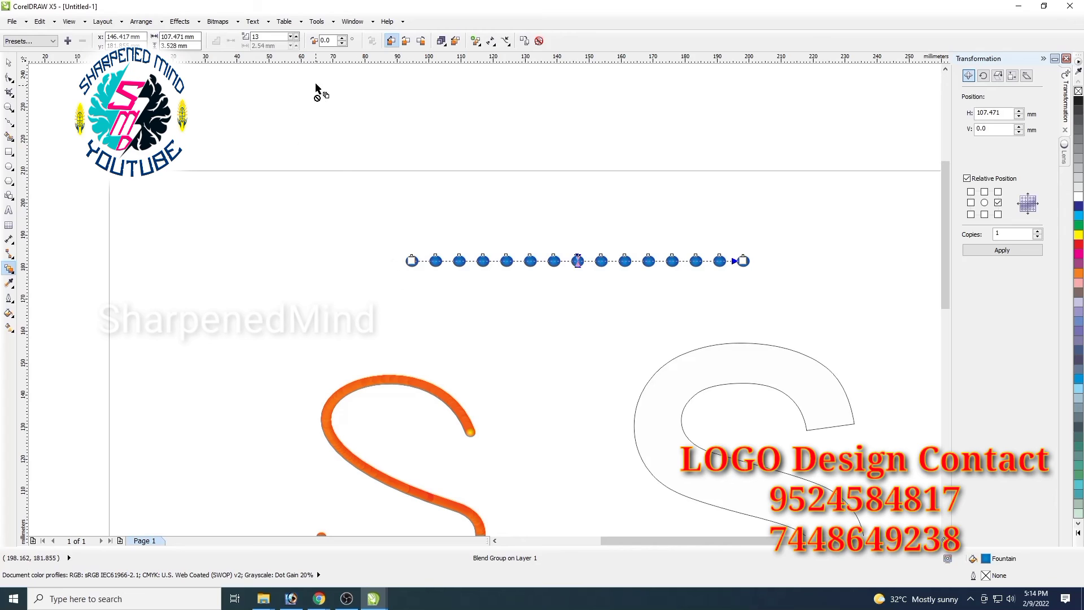
pyautogui.doubleClick(276, 38)
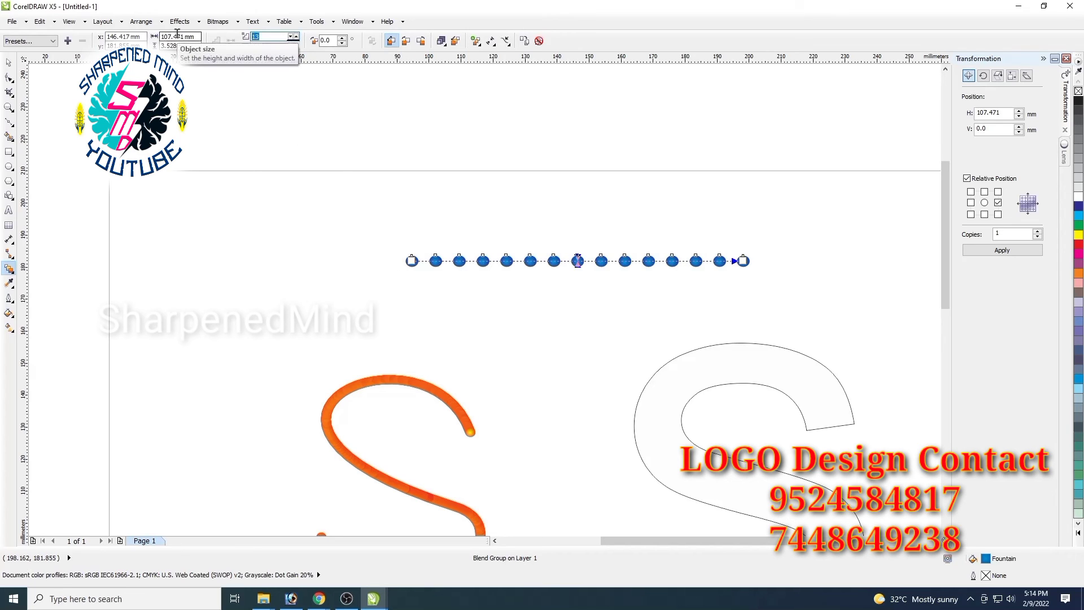
pyautogui.press('Return')
pyautogui.click(8, 62)
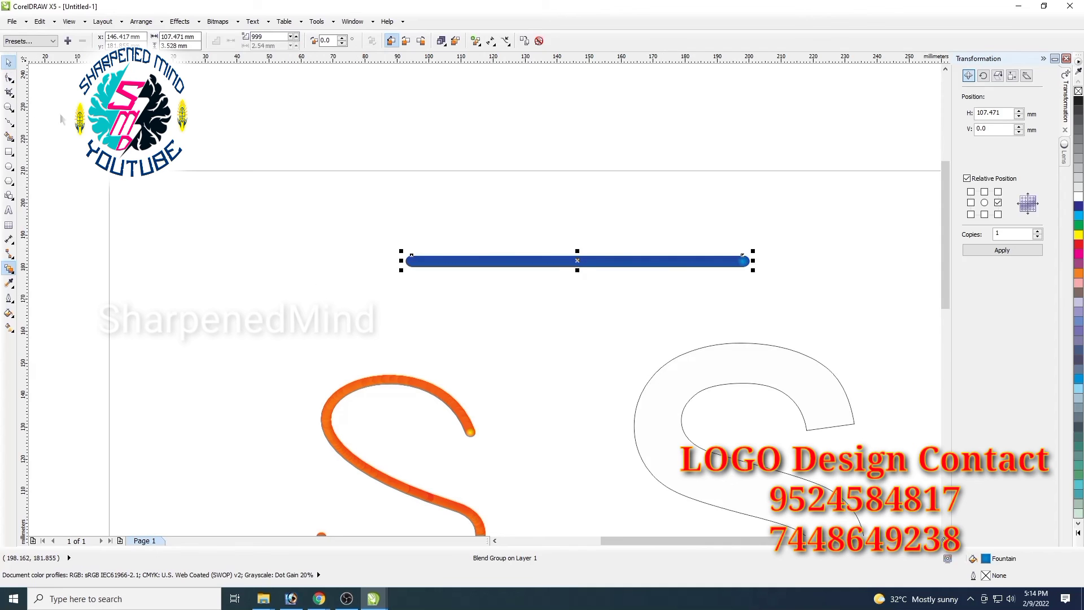
# Fit the blue blend to the outline of the letter S as its new path, along the full path, and deselect it
pyautogui.scroll(-2, 686, 388)
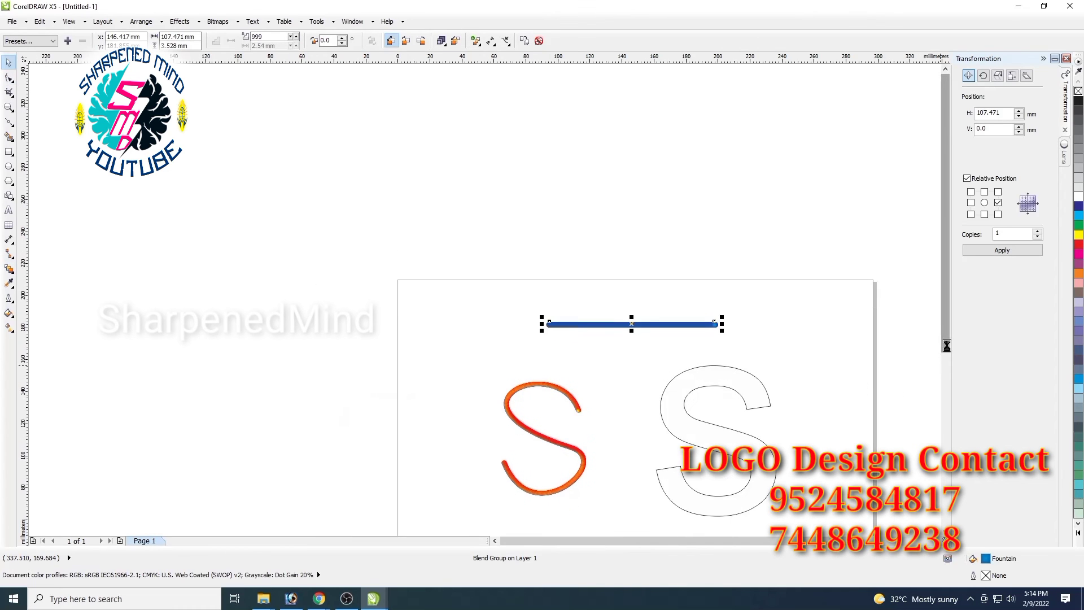
pyautogui.moveTo(947, 346); pyautogui.dragTo(947, 371)
pyautogui.click(848, 363)
pyautogui.click(703, 283)
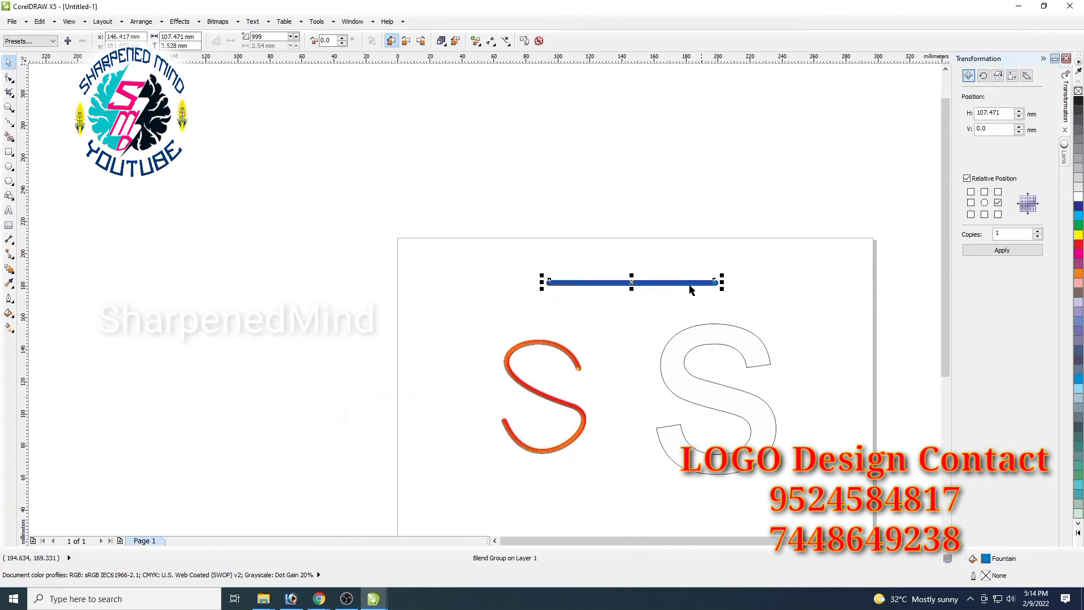
pyautogui.click(506, 41)
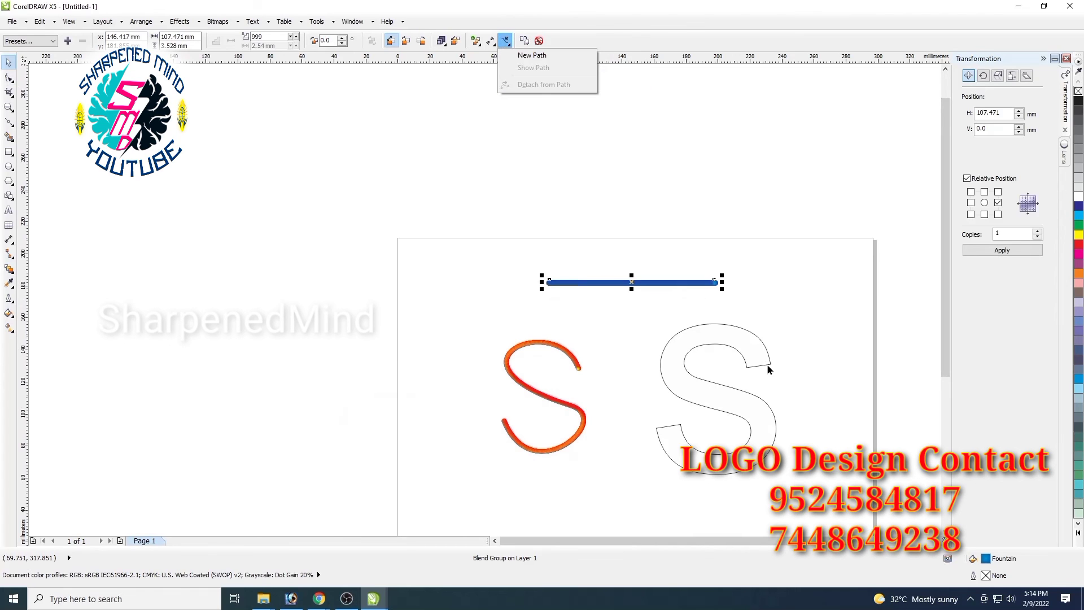
pyautogui.click(538, 59)
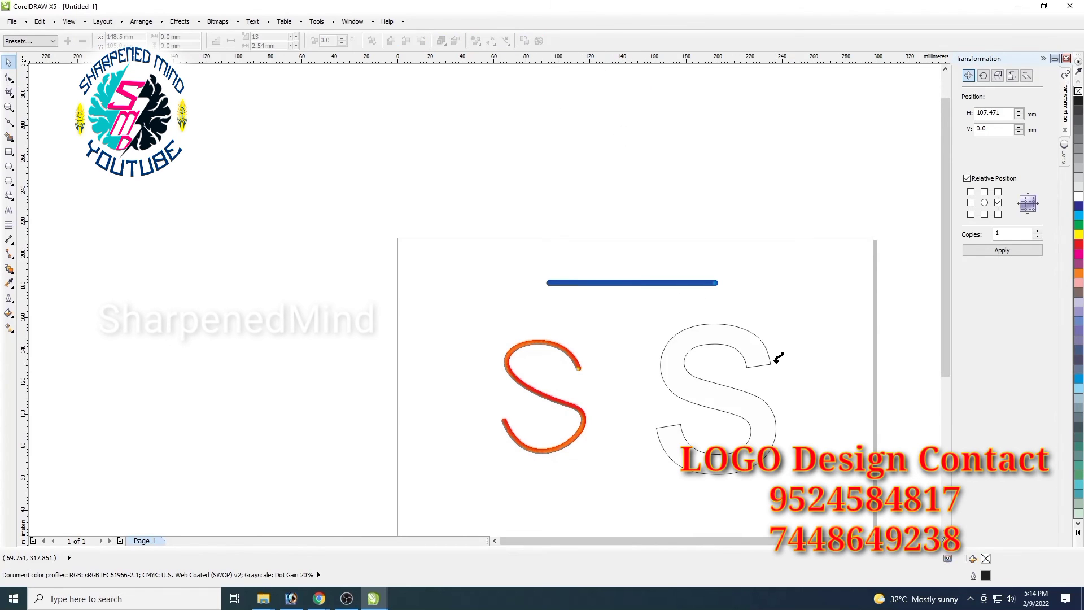
pyautogui.click(769, 358)
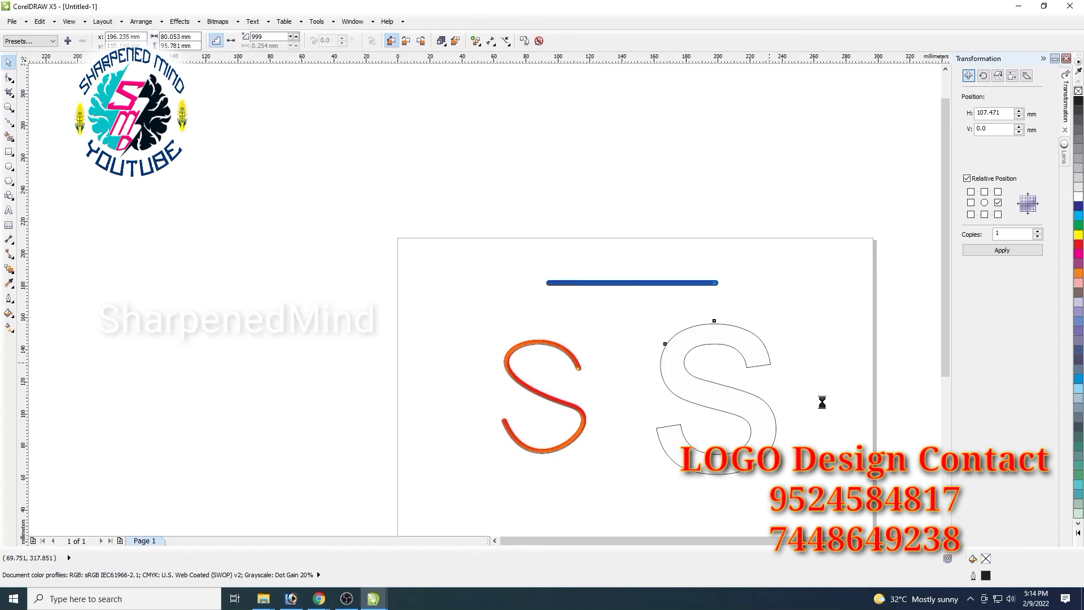
pyautogui.click(476, 40)
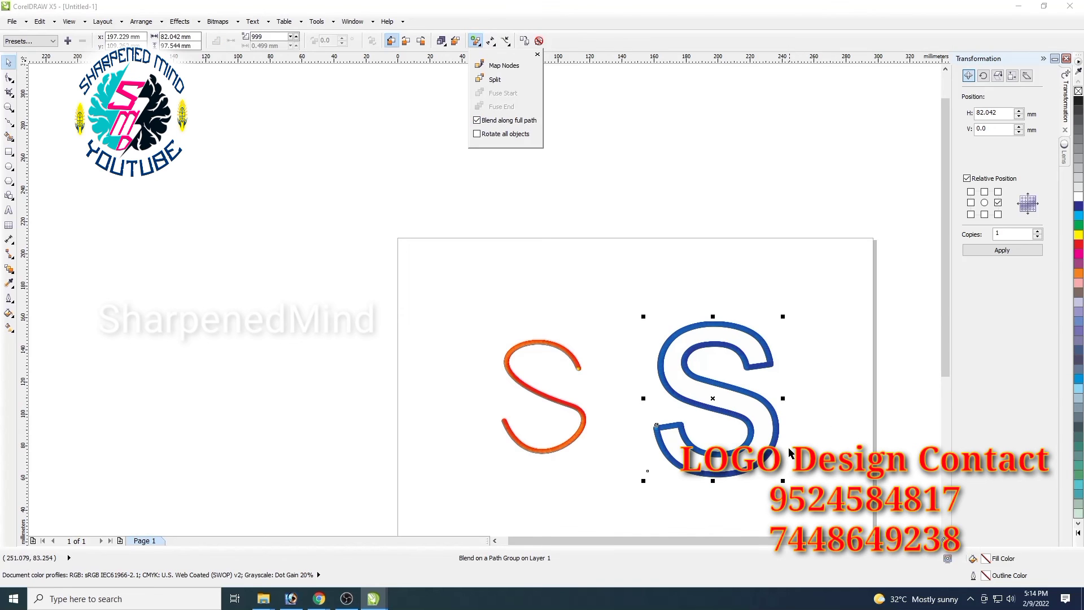
pyautogui.scroll(2, 780, 451)
pyautogui.scroll(-1, 530, 433)
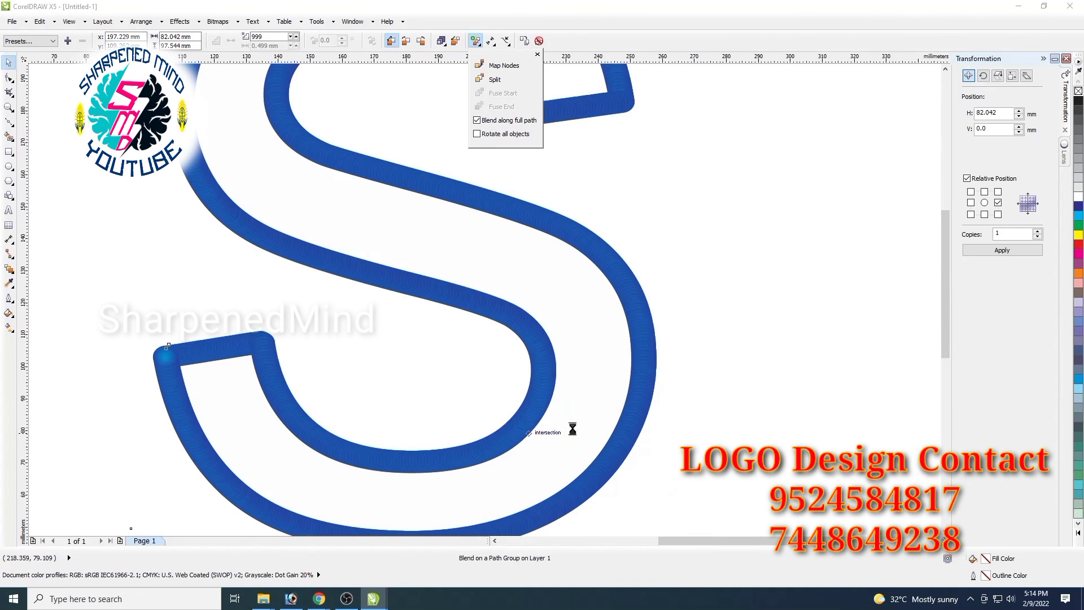
pyautogui.click(736, 393)
# Try yellow, magenta and green fills on the letter S inside the blue tube, settle on blue C:100 M:20, and deselect it
pyautogui.click(585, 421)
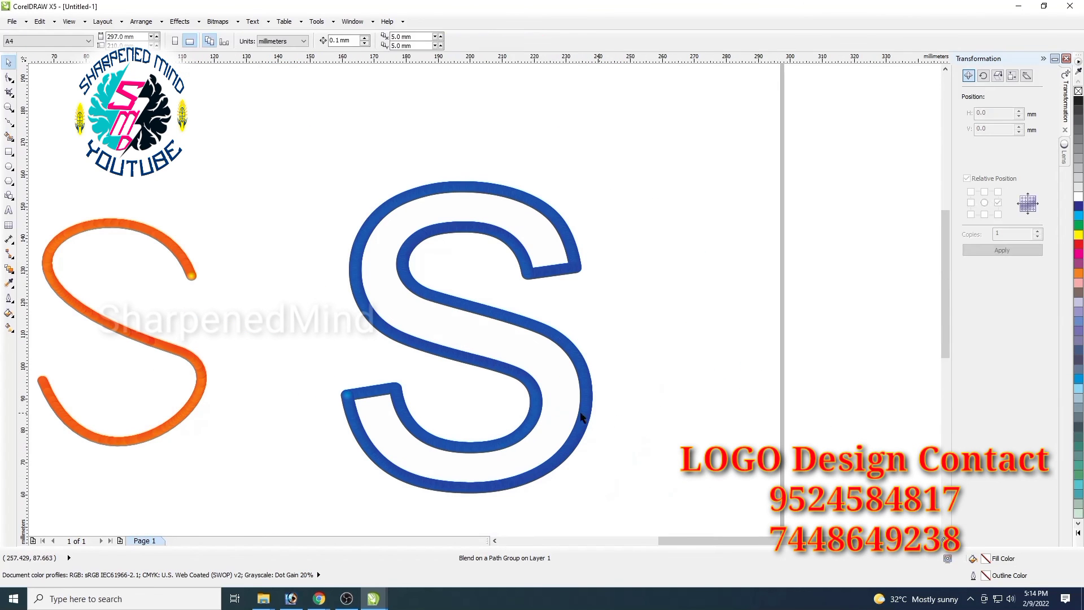
pyautogui.click(1079, 235)
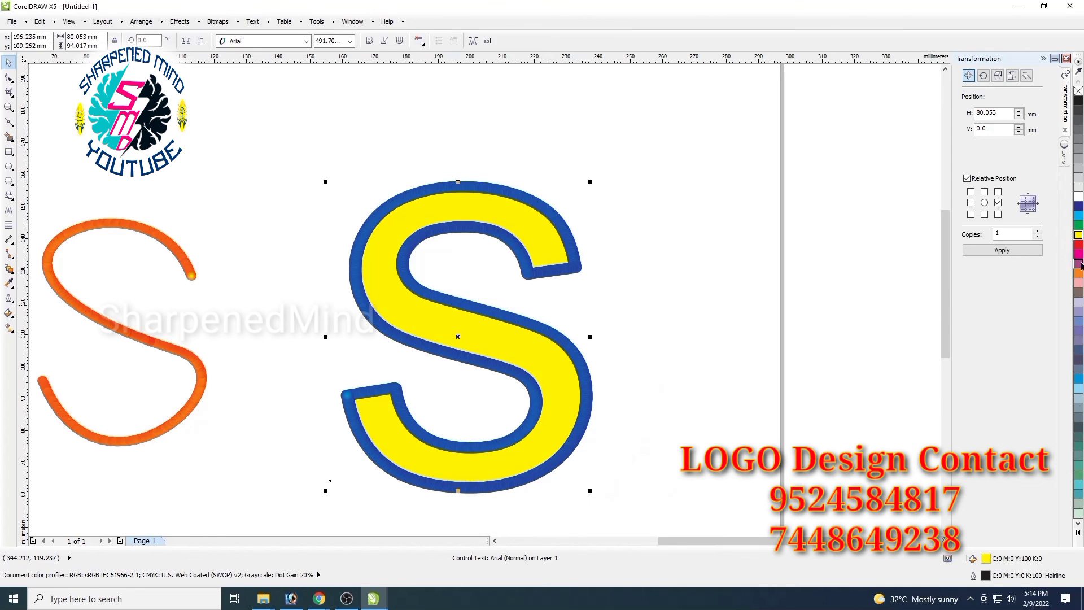
pyautogui.click(1079, 254)
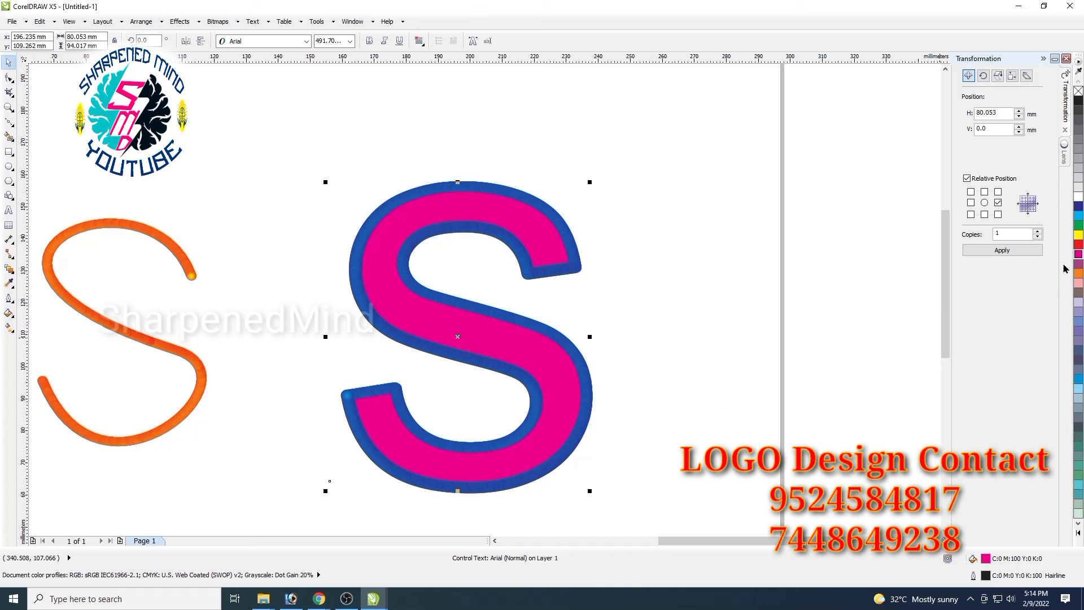
pyautogui.click(1079, 227)
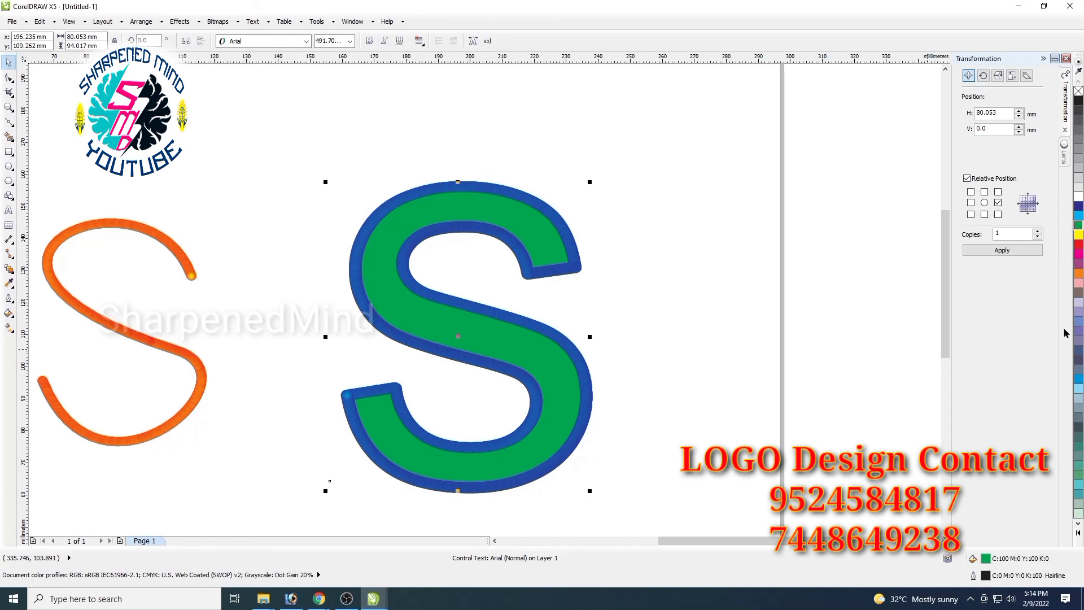
pyautogui.click(1079, 380)
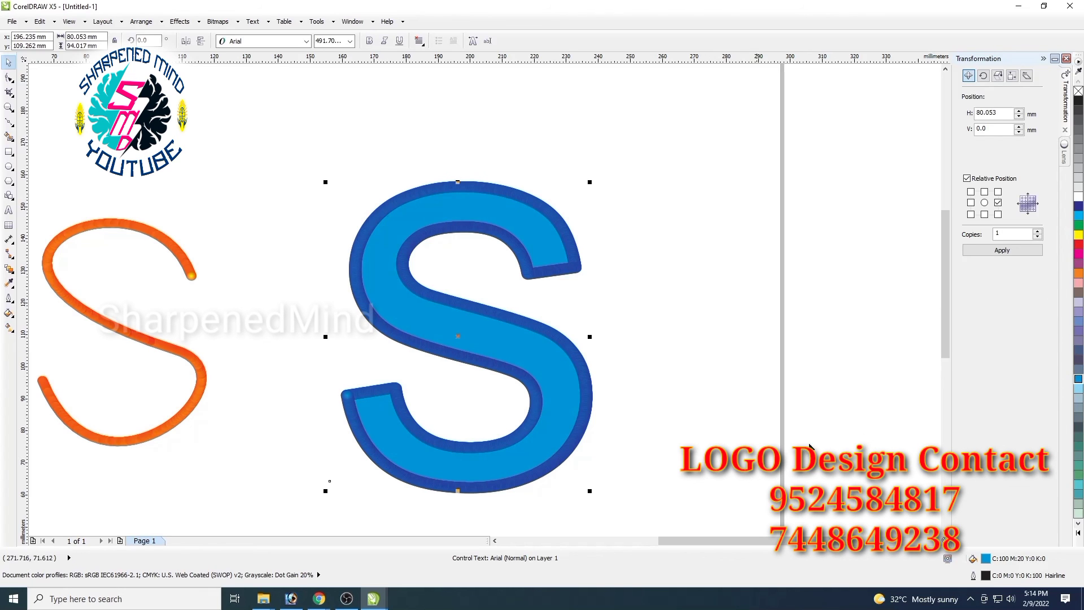
pyautogui.scroll(-1, 617, 457)
pyautogui.click(724, 427)
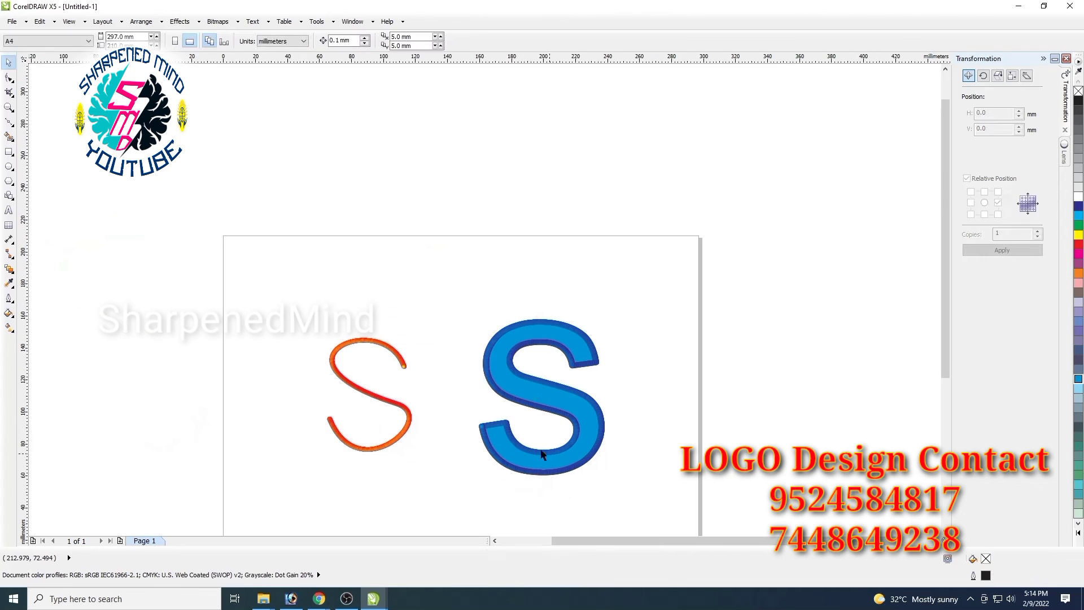
# Examine the blended tube edge and blue fill of the letter S up close
pyautogui.scroll(1, 485, 477)
pyautogui.scroll(1, 508, 418)
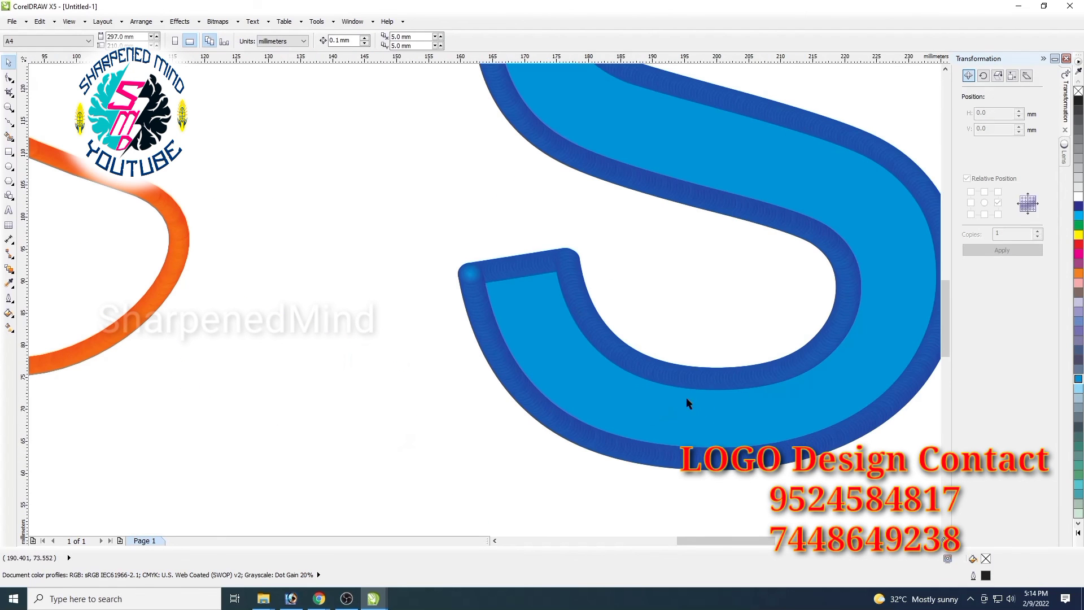
pyautogui.scroll(2, 615, 374)
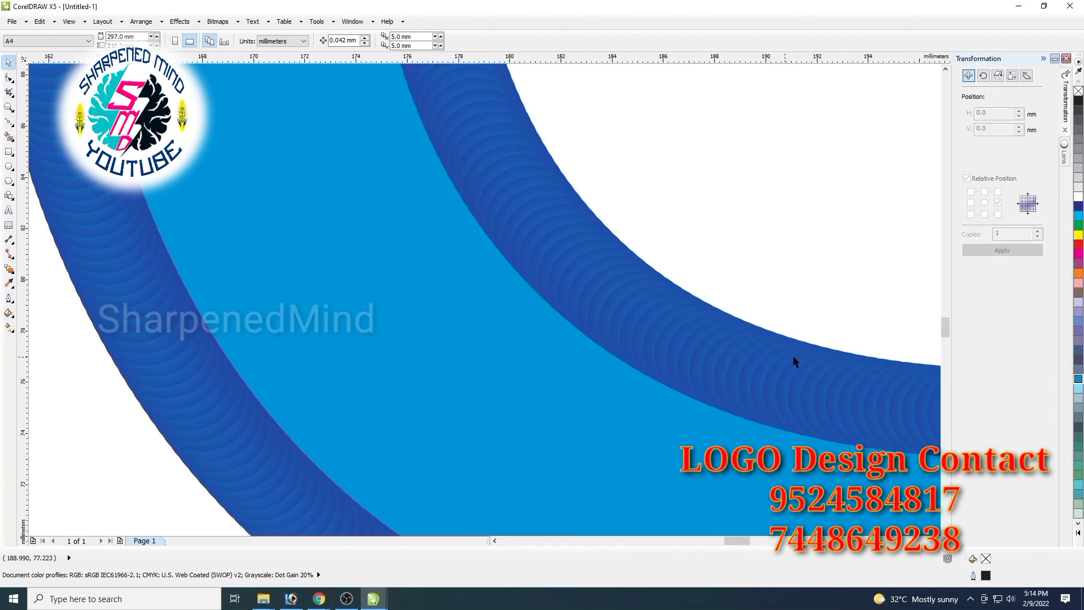
pyautogui.scroll(-2, 783, 425)
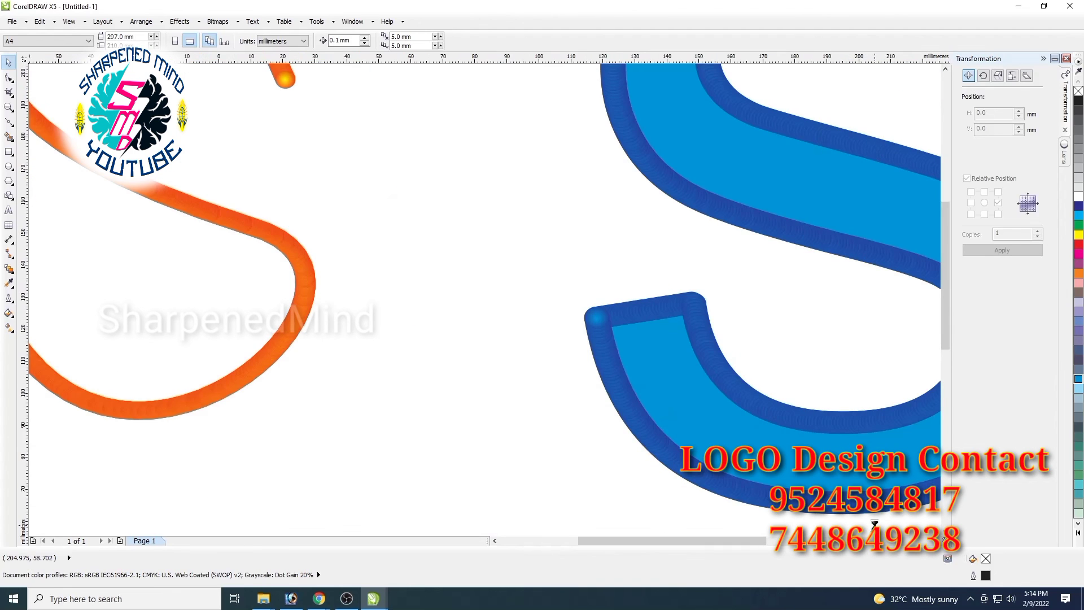
pyautogui.scroll(-1, 852, 531)
pyautogui.hscroll(3, 786, 523)
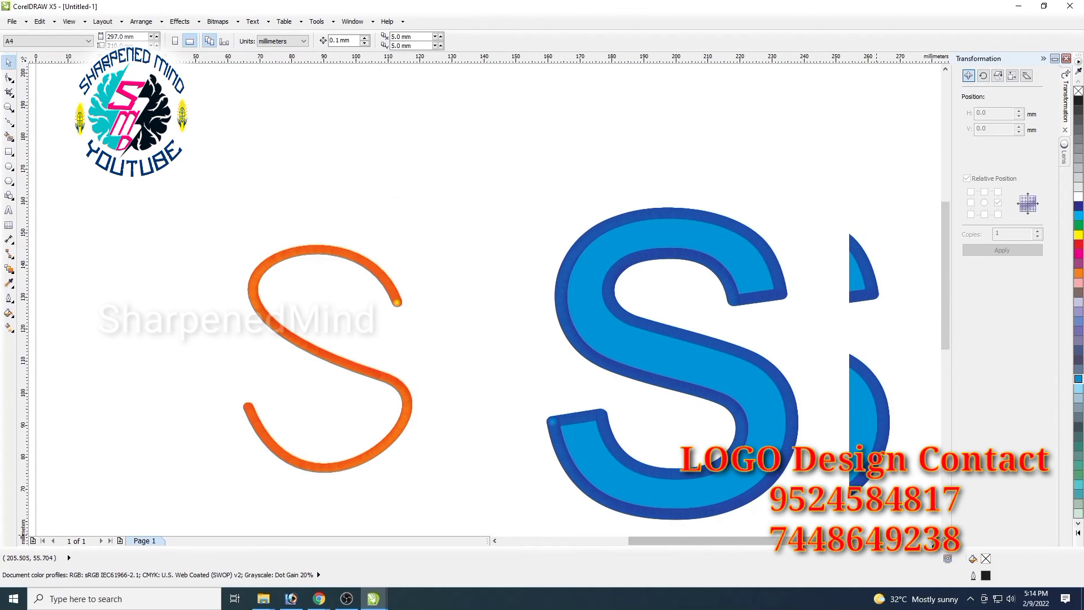
# Try a yellow fill on the letter S inside the blue tube, settle on white, and deselect it
pyautogui.click(647, 466)
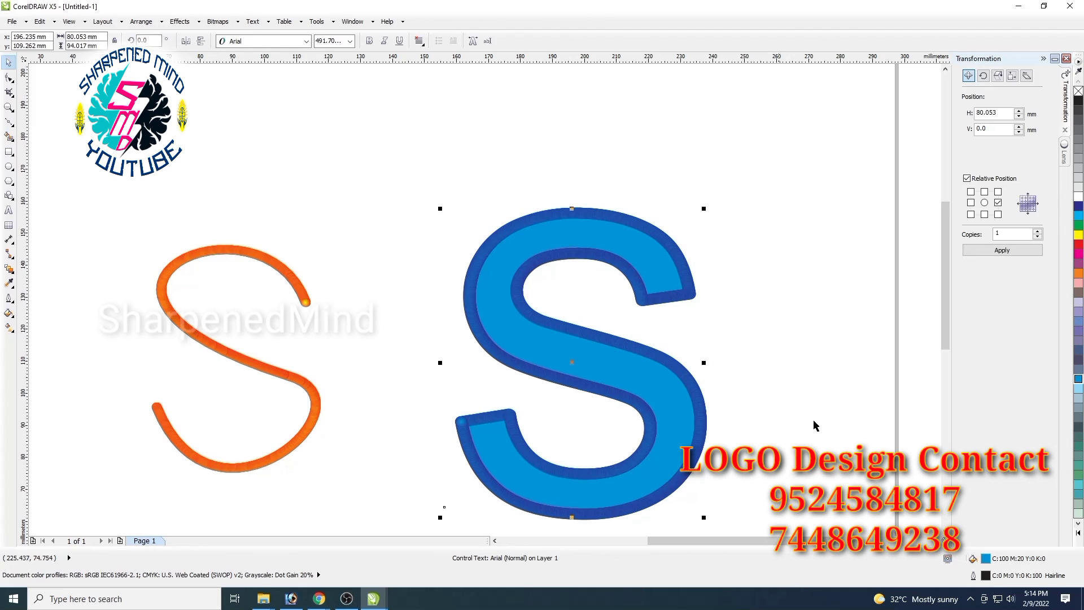
pyautogui.scroll(-1, 947, 337)
pyautogui.scroll(-2, 946, 338)
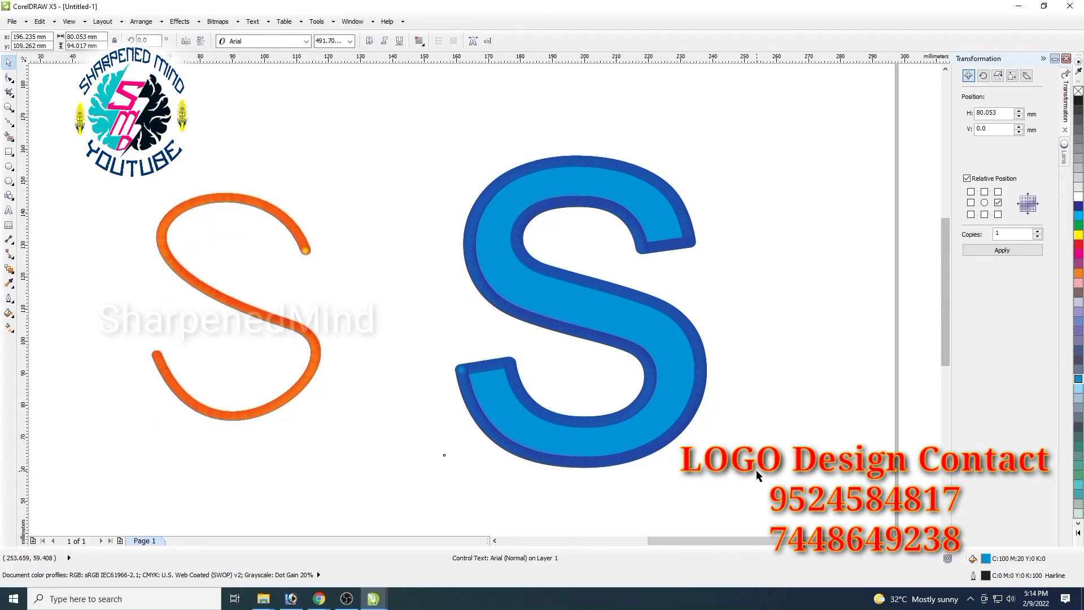
pyautogui.click(646, 512)
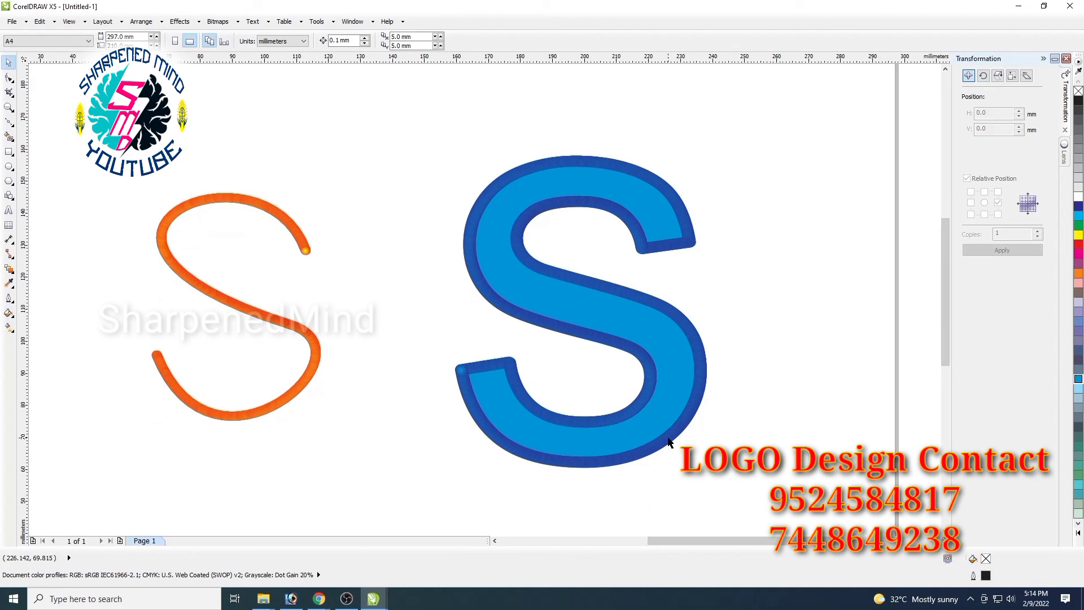
pyautogui.click(669, 419)
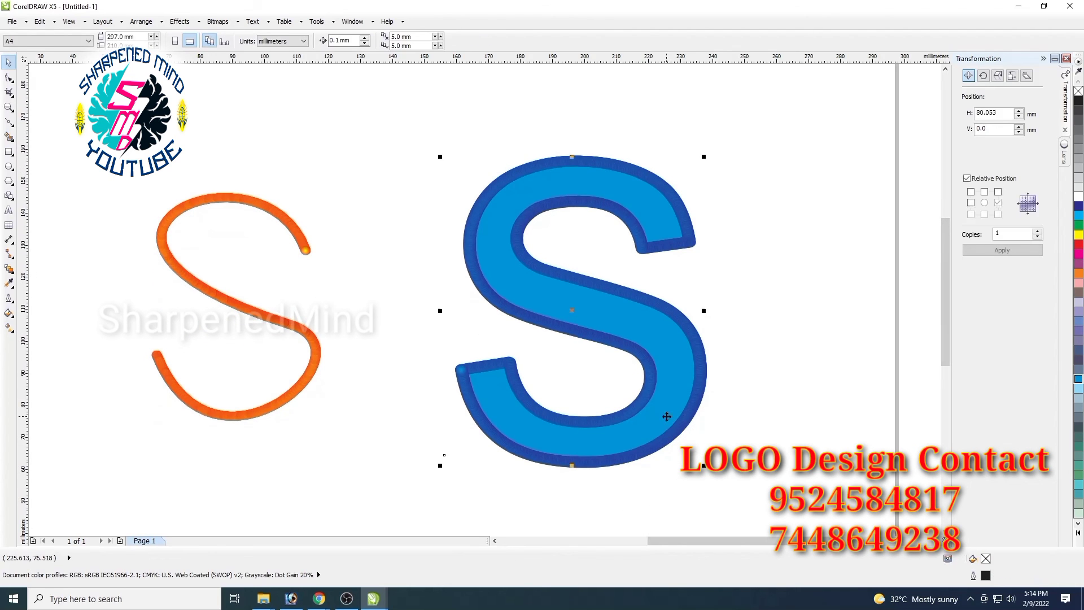
pyautogui.click(1078, 234)
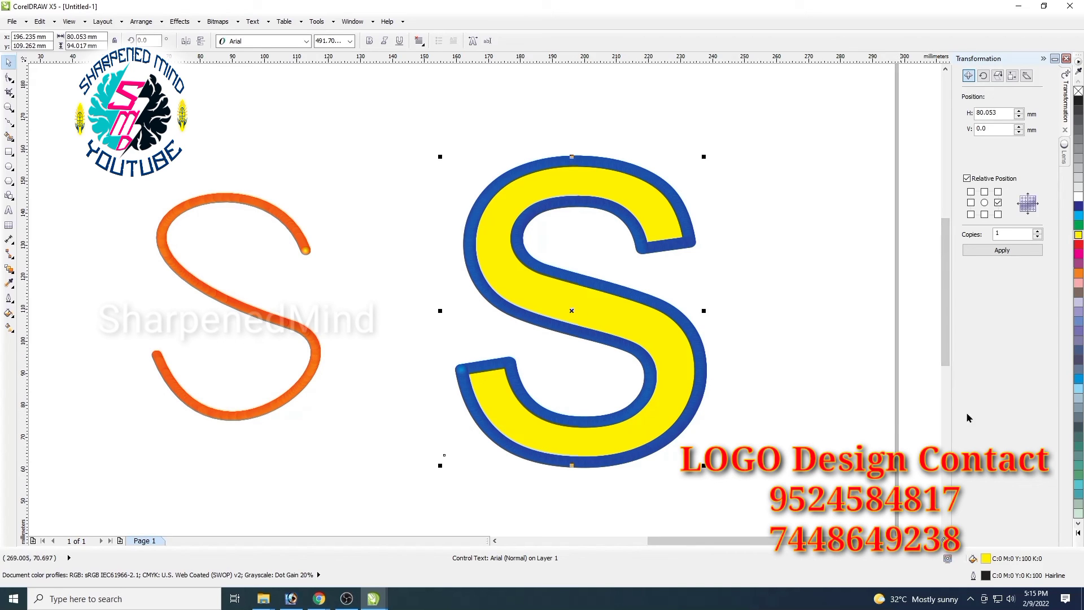
pyautogui.click(1078, 197)
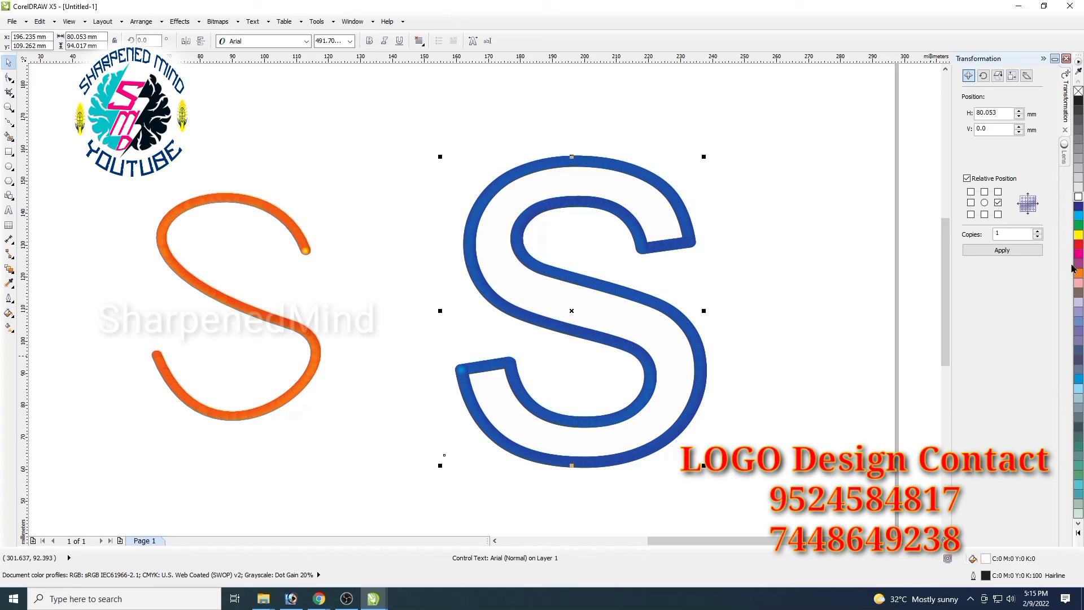
pyautogui.click(710, 426)
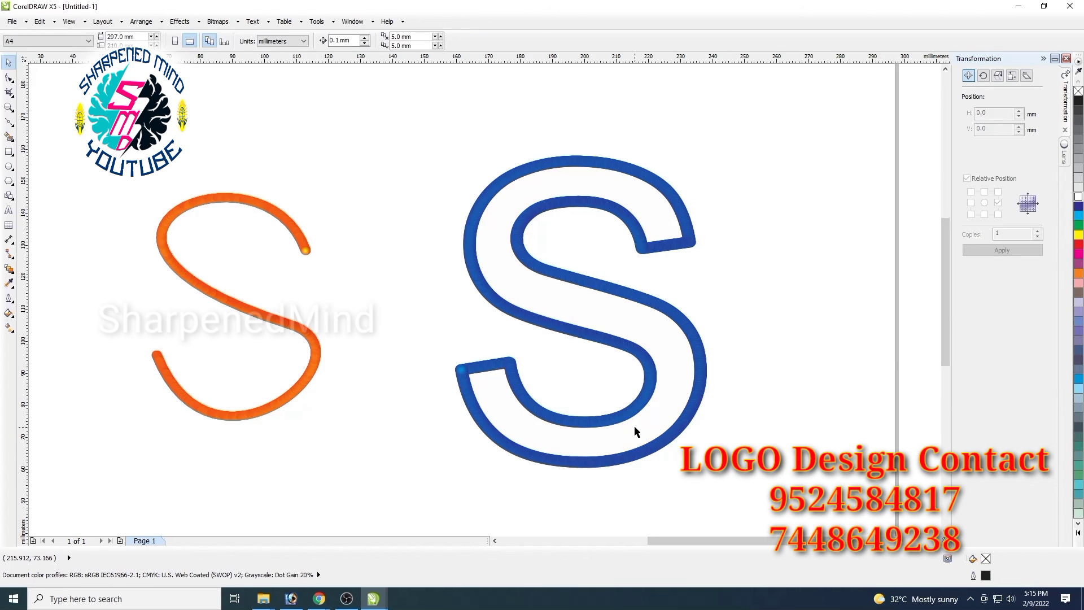
pyautogui.scroll(-1, 635, 426)
pyautogui.scroll(1, 519, 449)
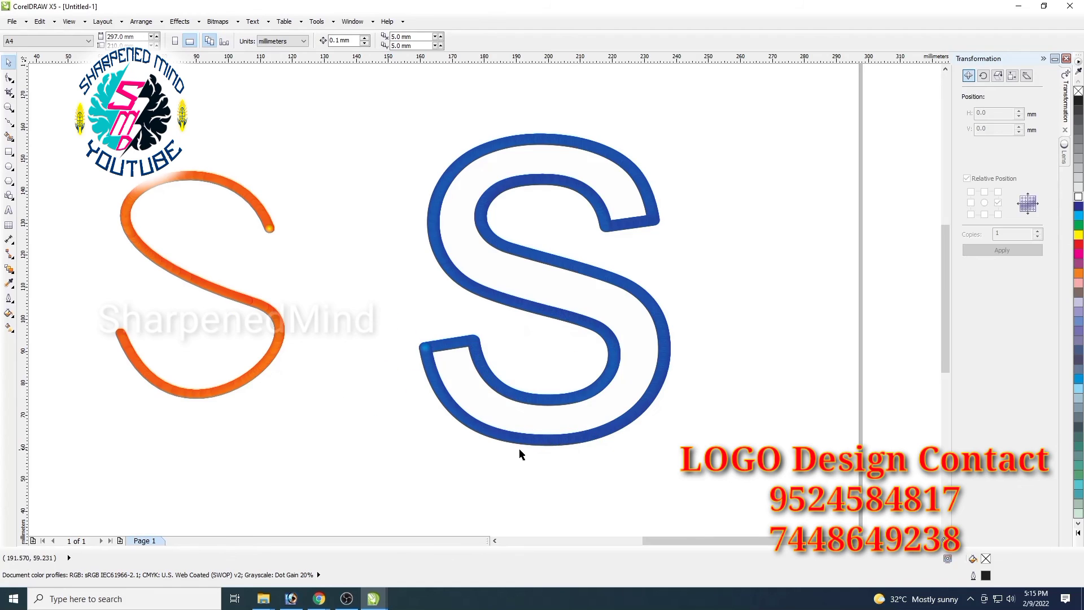
pyautogui.scroll(1, 506, 431)
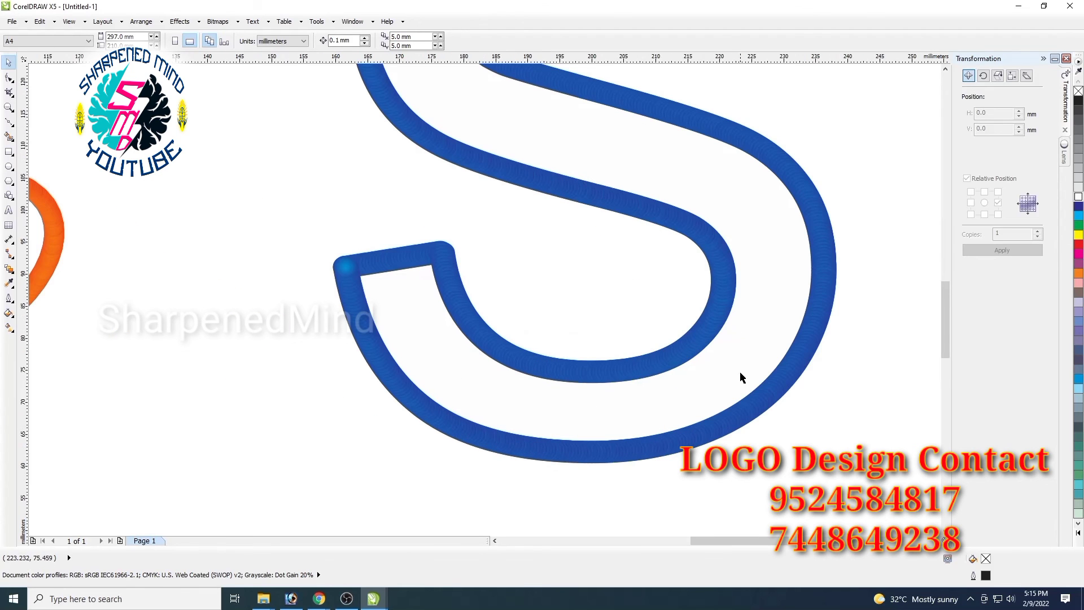
pyautogui.scroll(-1, 742, 377)
pyautogui.scroll(-1, 741, 383)
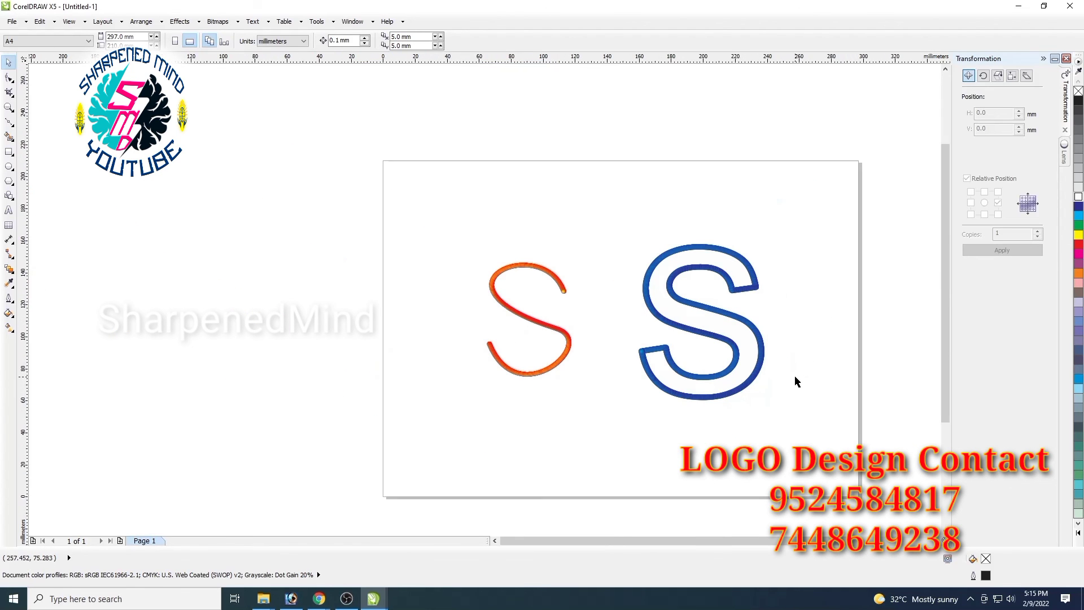
pyautogui.moveTo(753, 382); pyautogui.dragTo(691, 388)
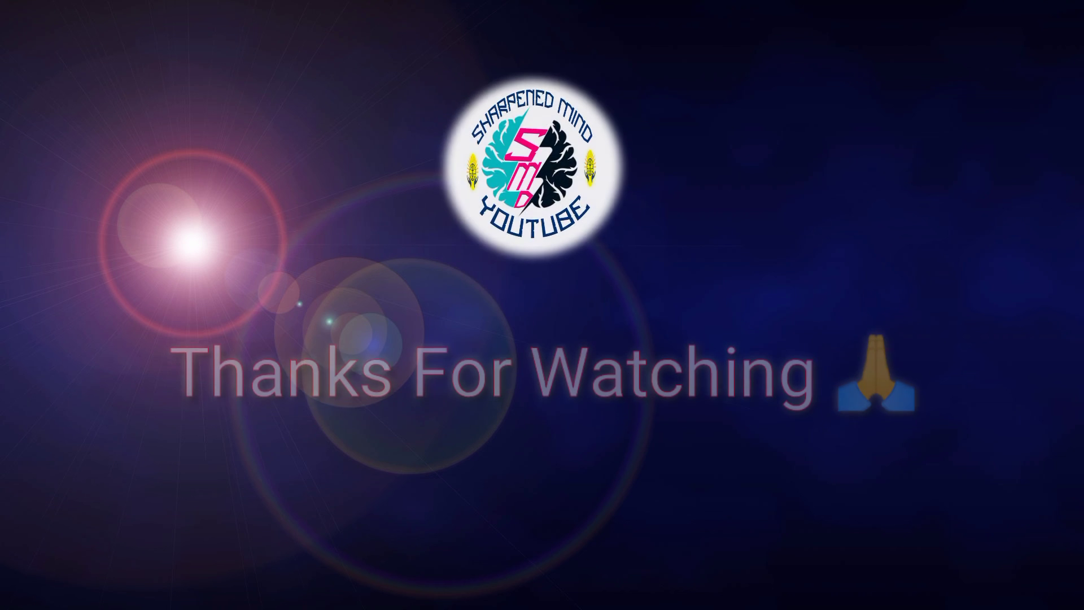